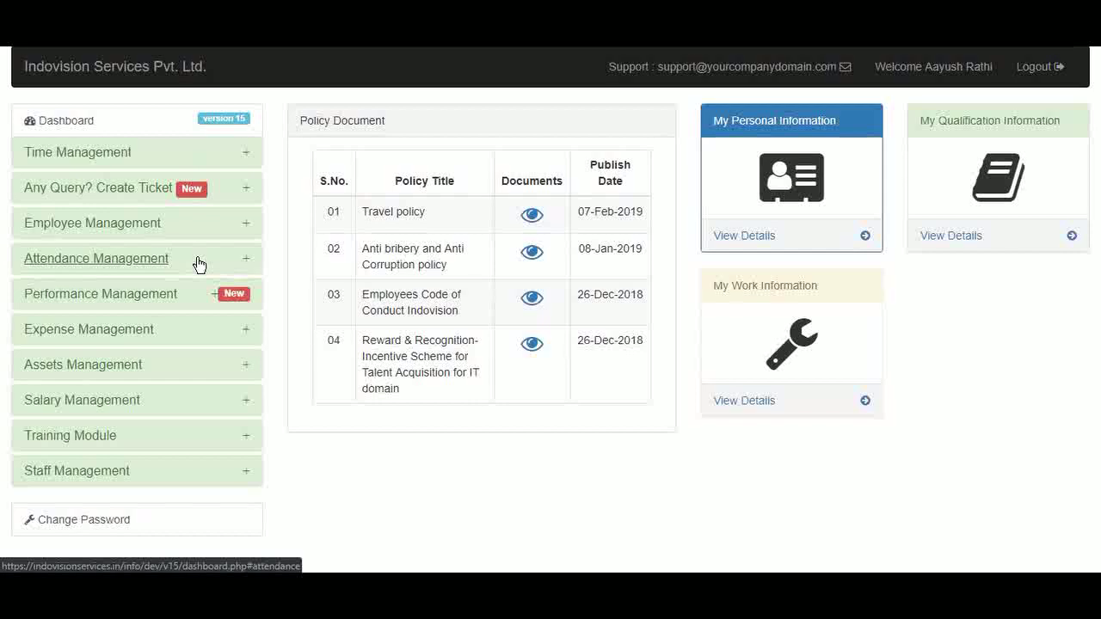
Step: Generate the monthly attendance report for January 2019 from the Attendance page under Attendance Management
click(129, 260)
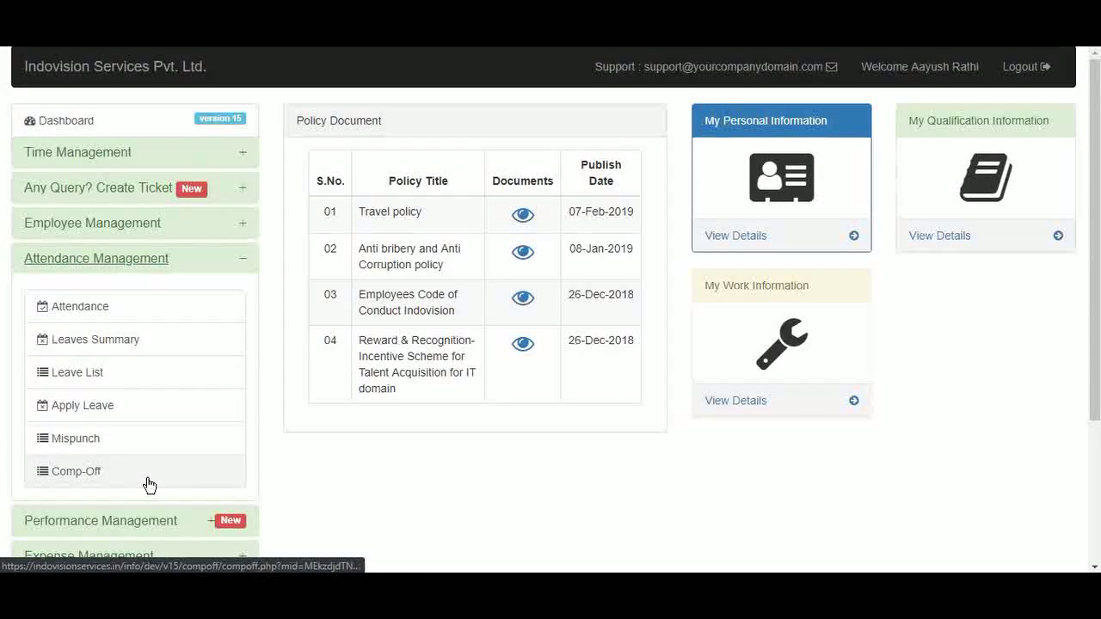
click(149, 314)
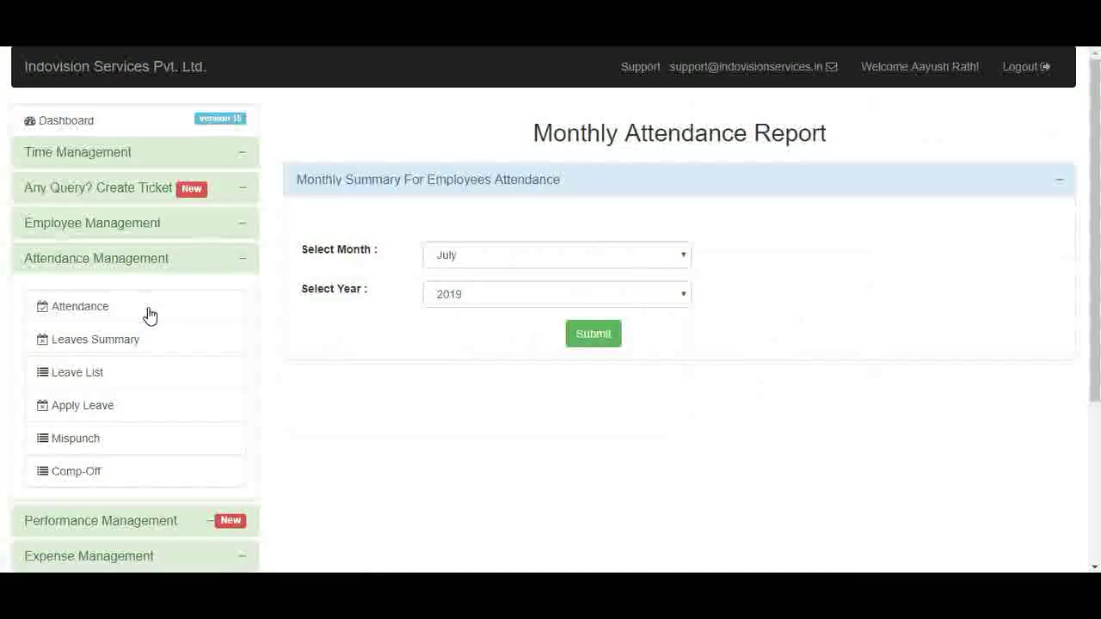
click(521, 241)
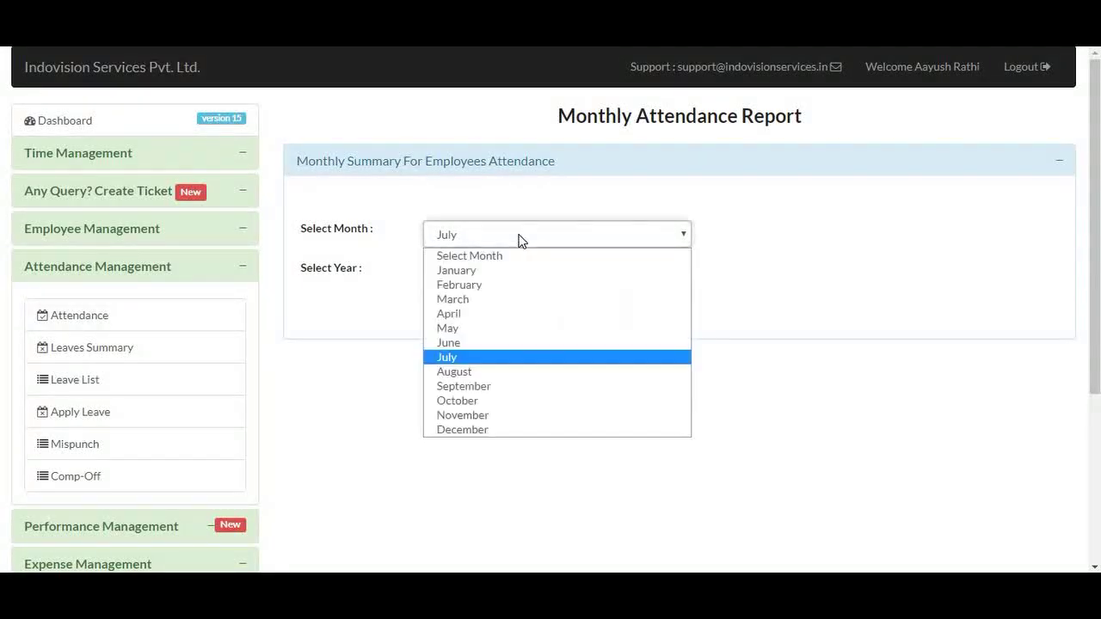
click(554, 270)
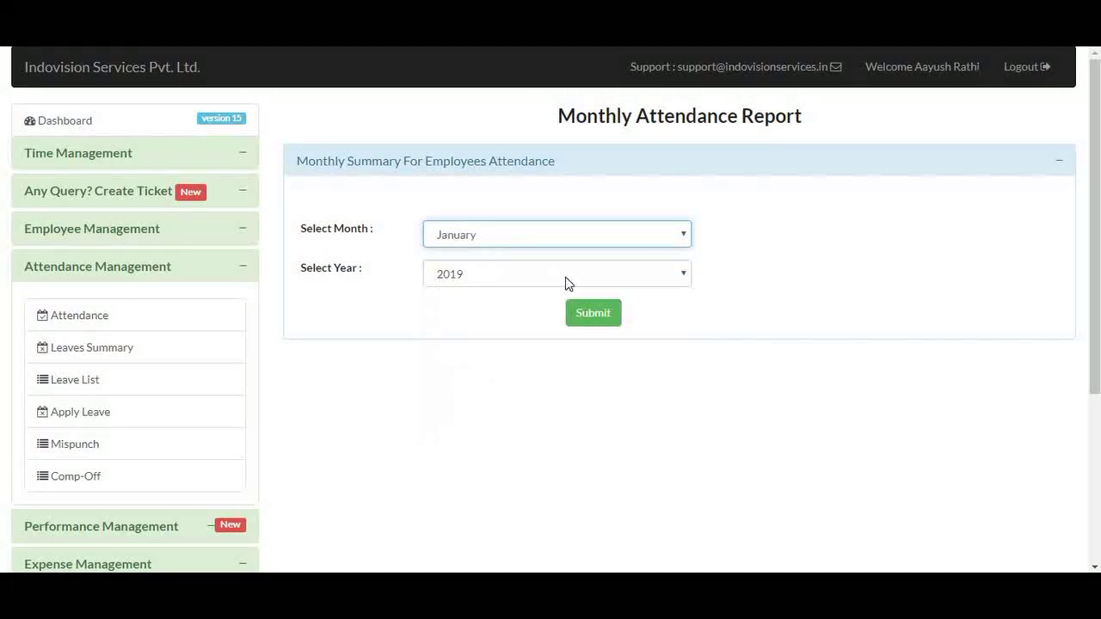
click(605, 315)
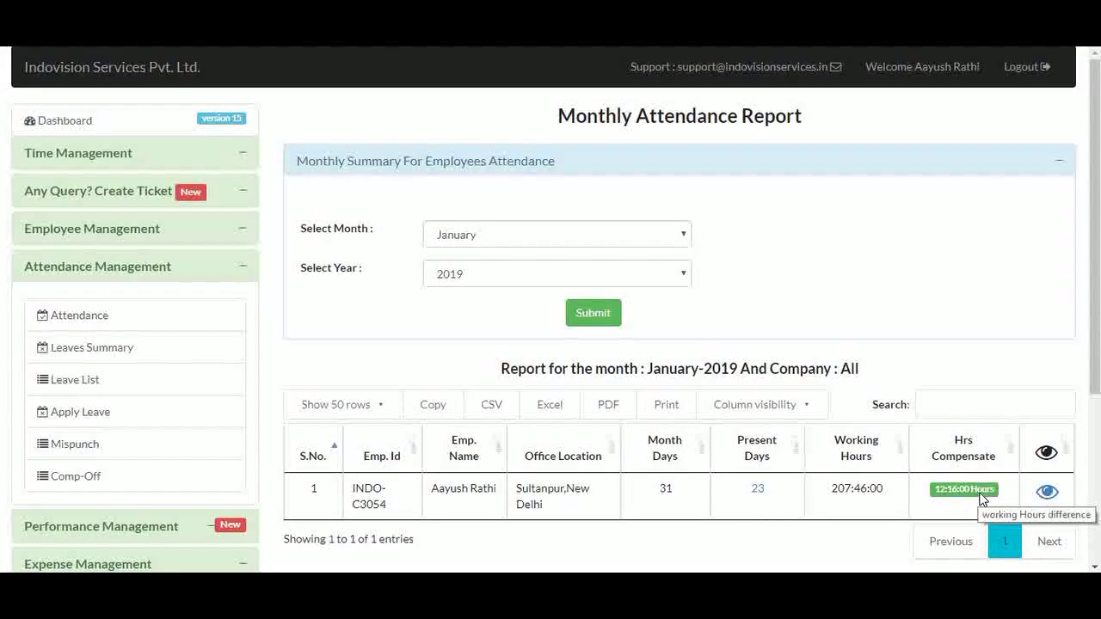
Step: Open the employee's detailed January 2019 attendance report and review the daily working hours and hours compensation
click(1048, 494)
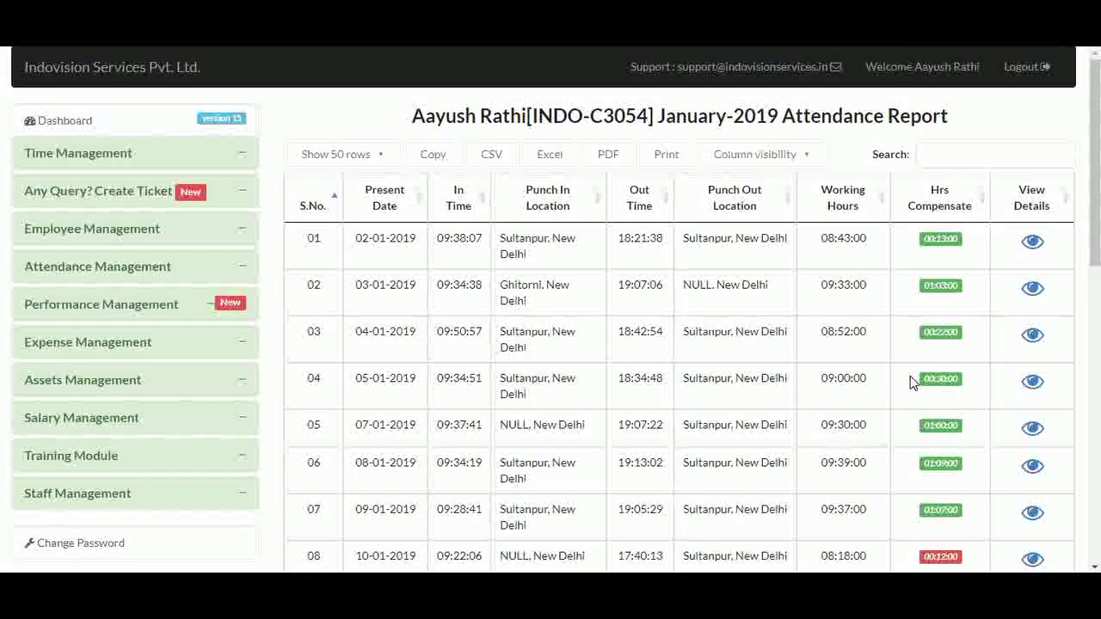
scroll(911, 382, down, 1)
scroll(911, 383, down, 1)
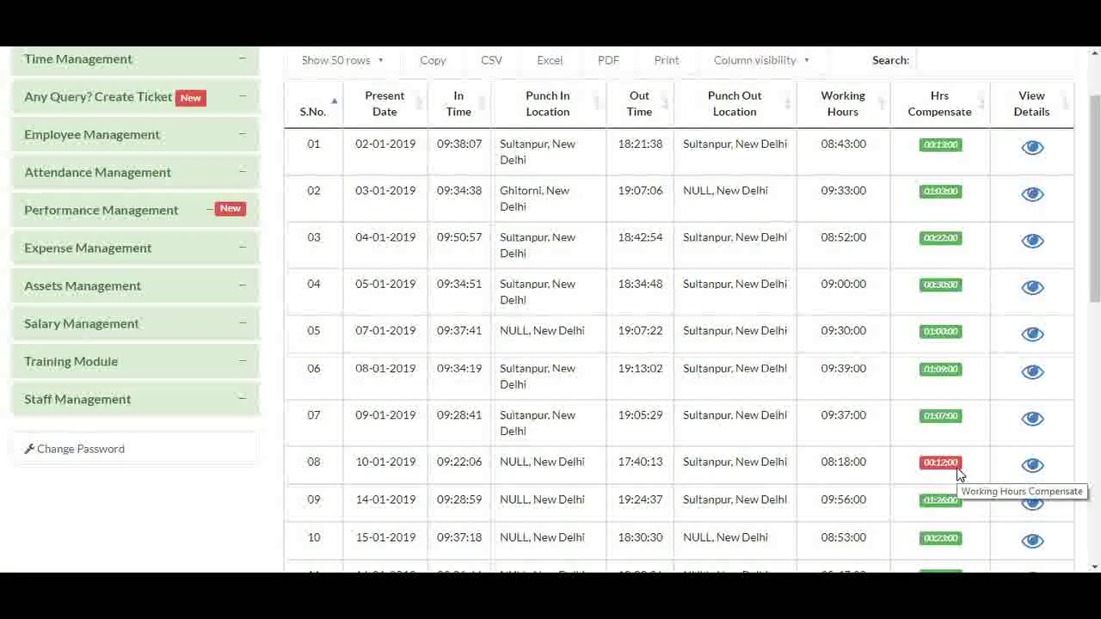
Step: View the attendance punch details for 02-01-2019 and return to the January daily report
click(1038, 153)
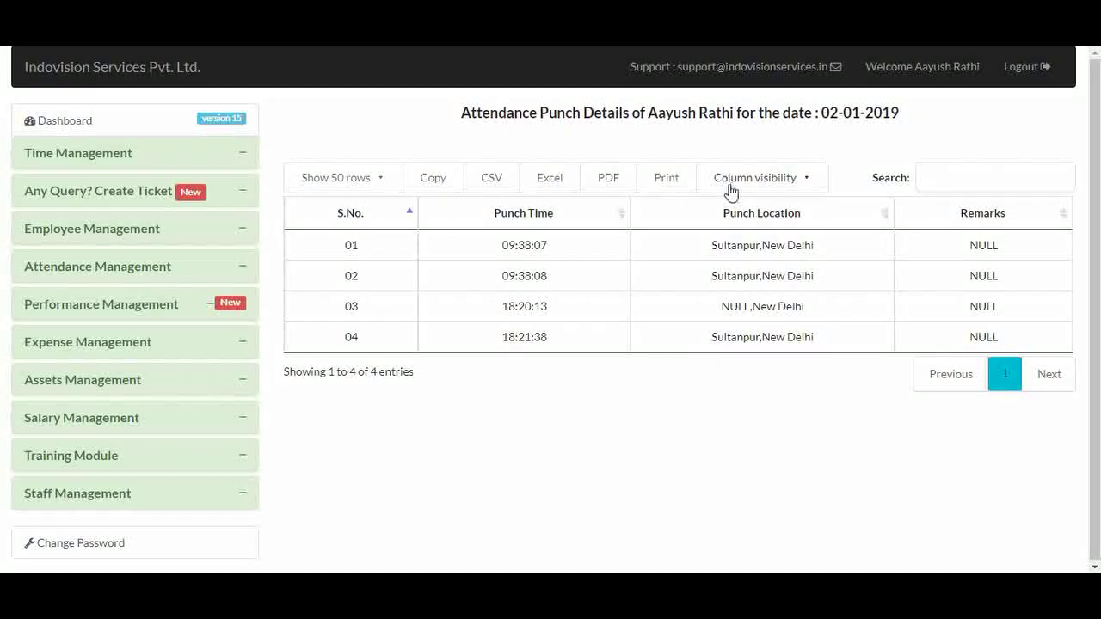
key(alt+Left)
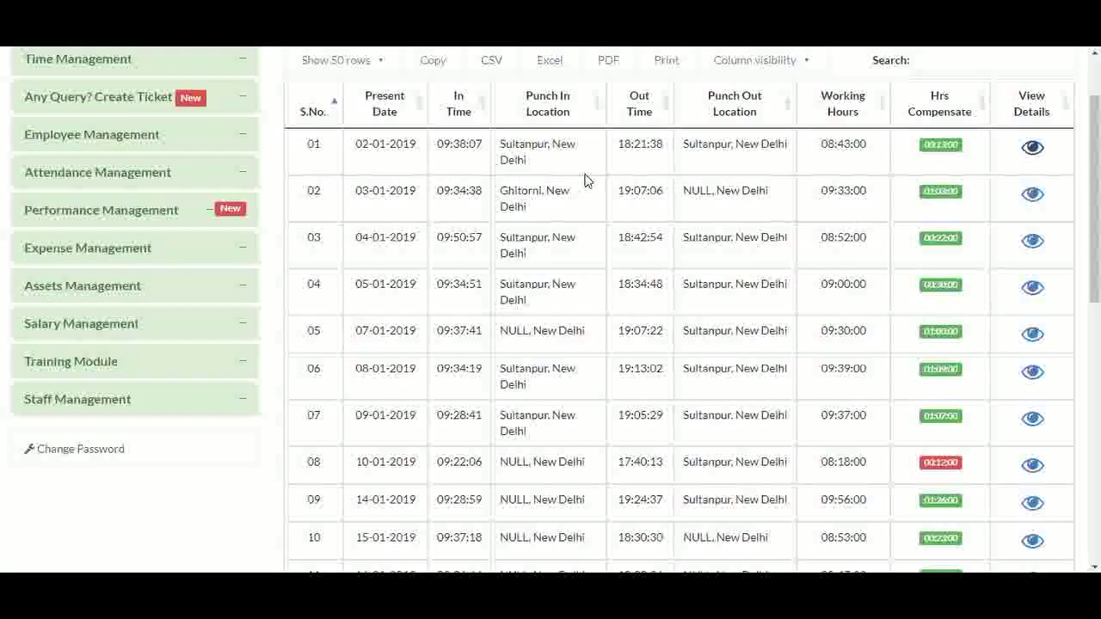
scroll(585, 180, up, 2)
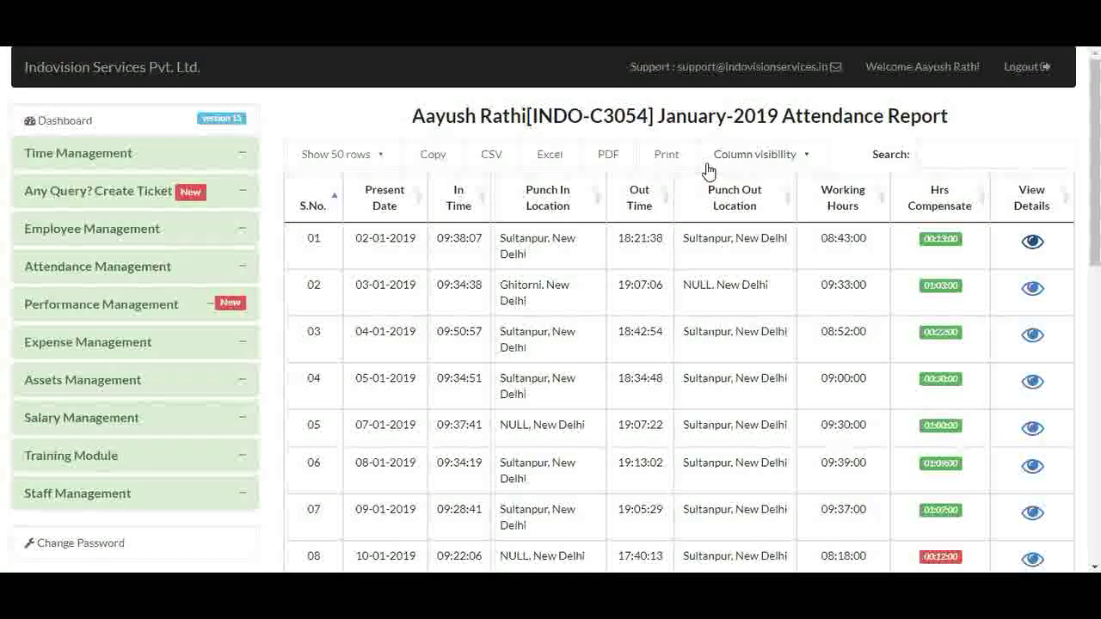
Step: Sort the January attendance records by Out Time in descending order and review the entries down to the total compensation
click(668, 207)
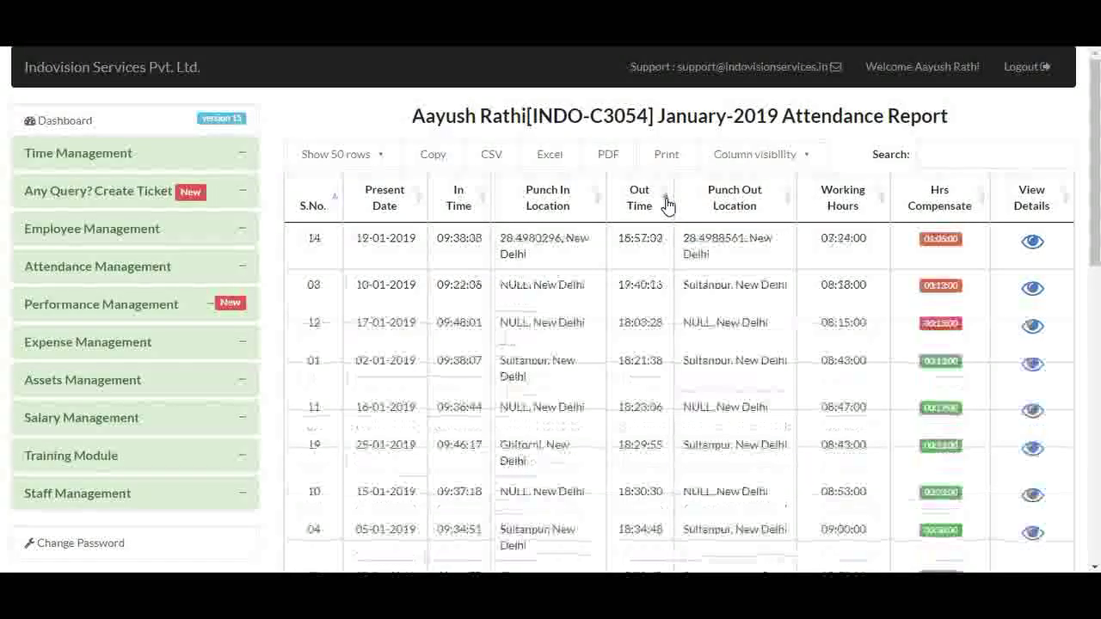
click(668, 207)
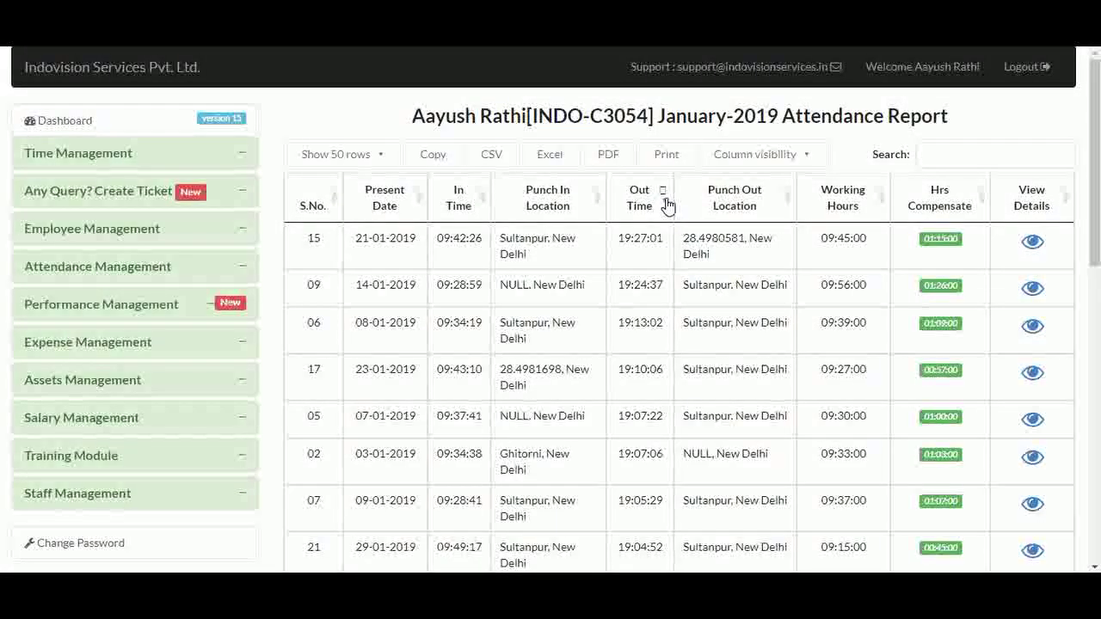
scroll(541, 142, down, 10)
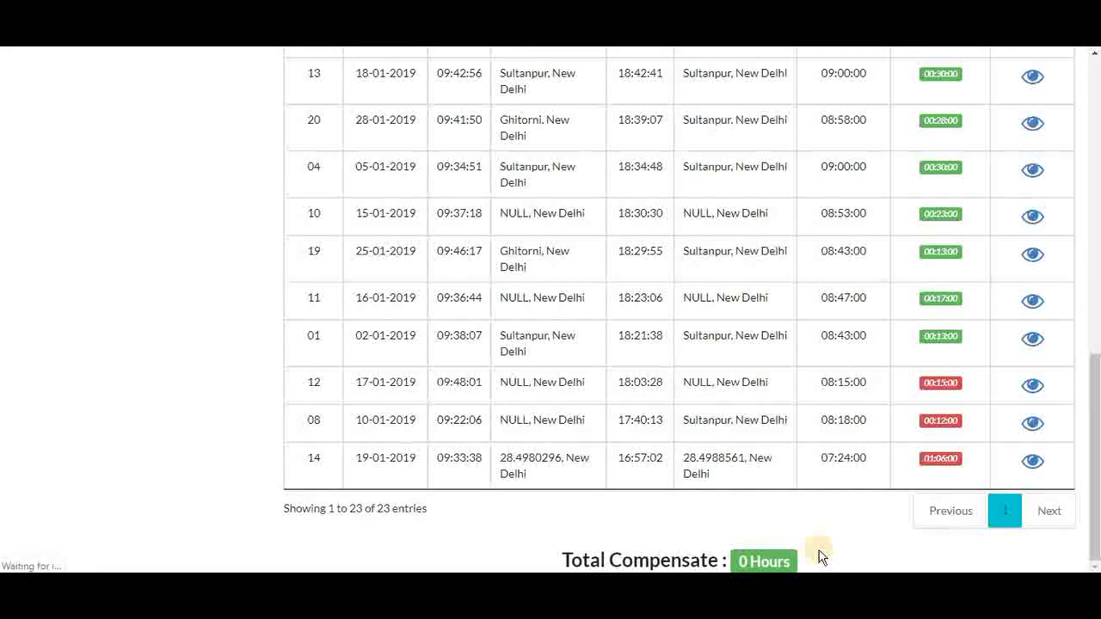
scroll(819, 422, up, 4)
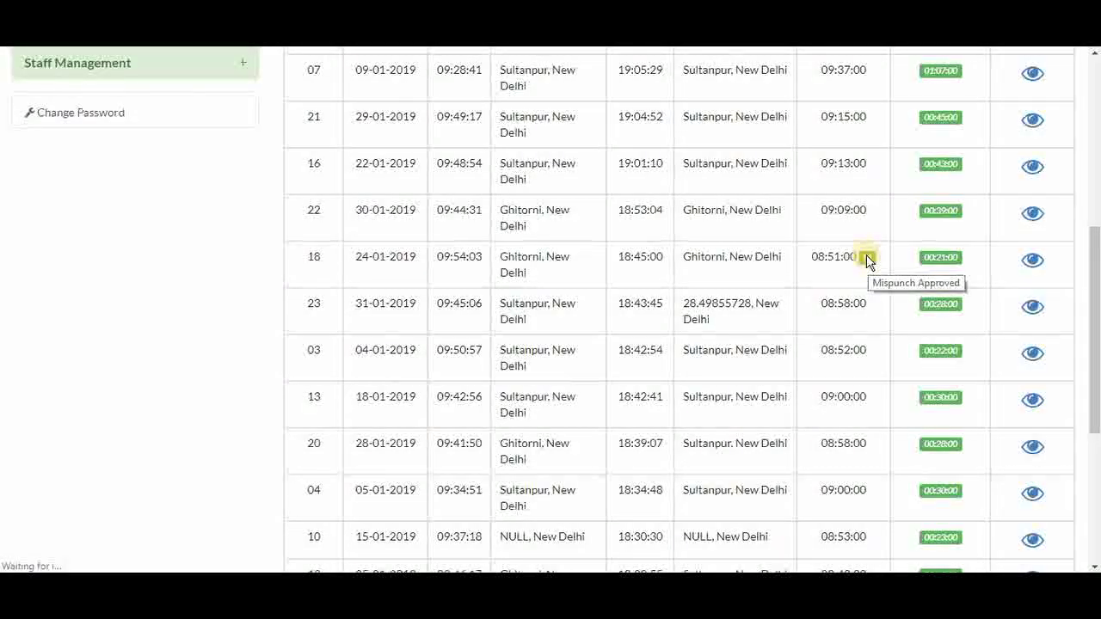
scroll(379, 194, up, 5)
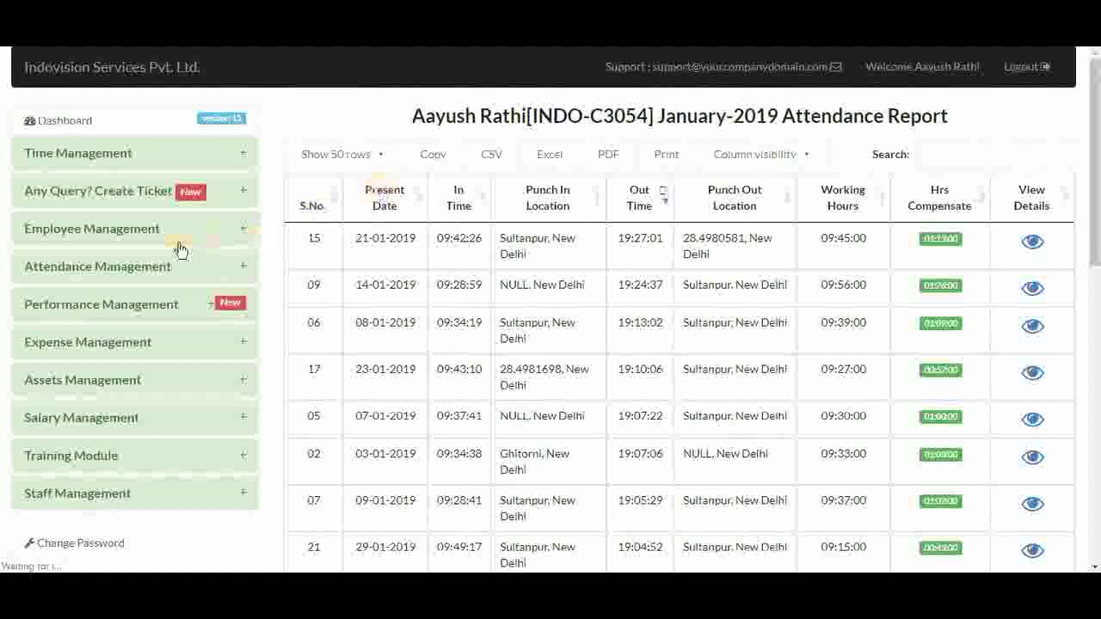
Step: Generate the monthly attendance report for July 2019
click(140, 266)
click(144, 316)
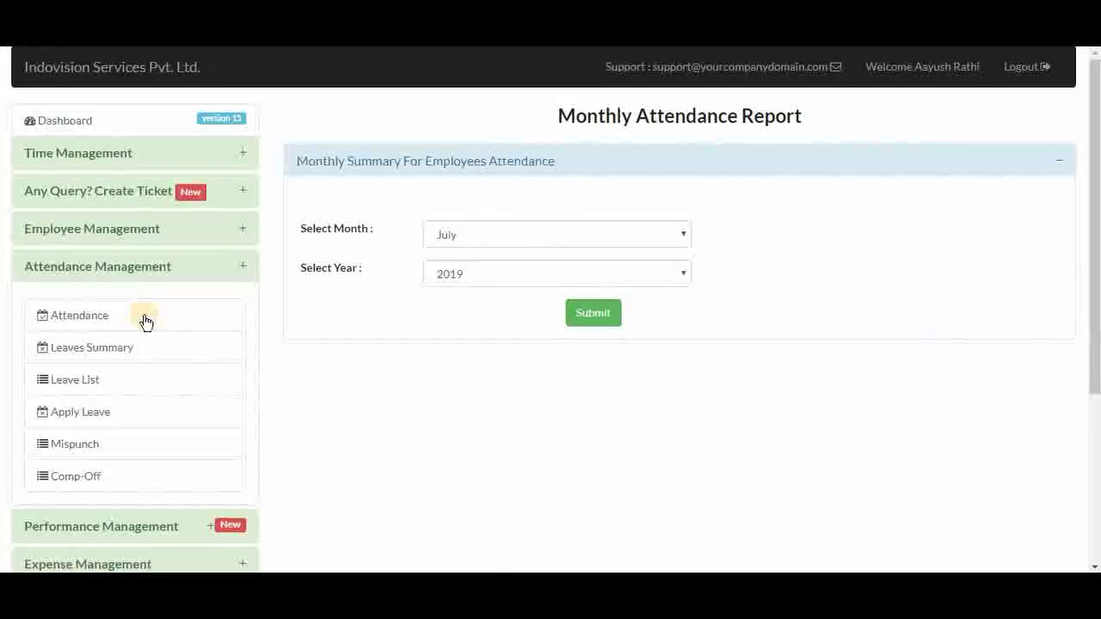
click(598, 315)
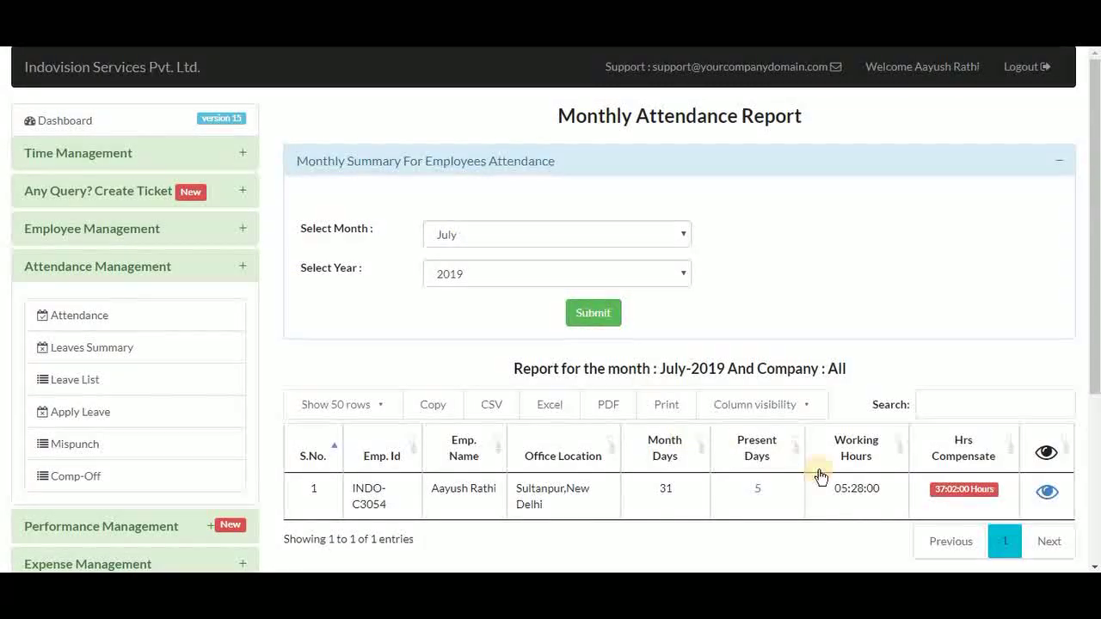
Step: Open the detailed July 2019 attendance report, sort it by serial number ascending, and view the punch details for 04-07-2019
click(1047, 493)
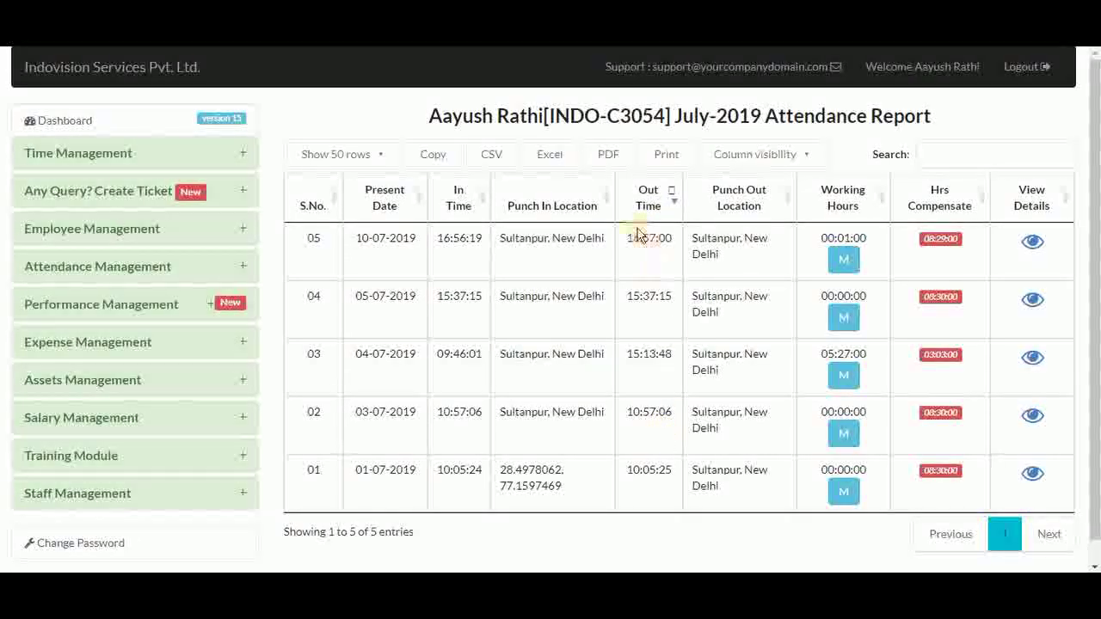
click(336, 201)
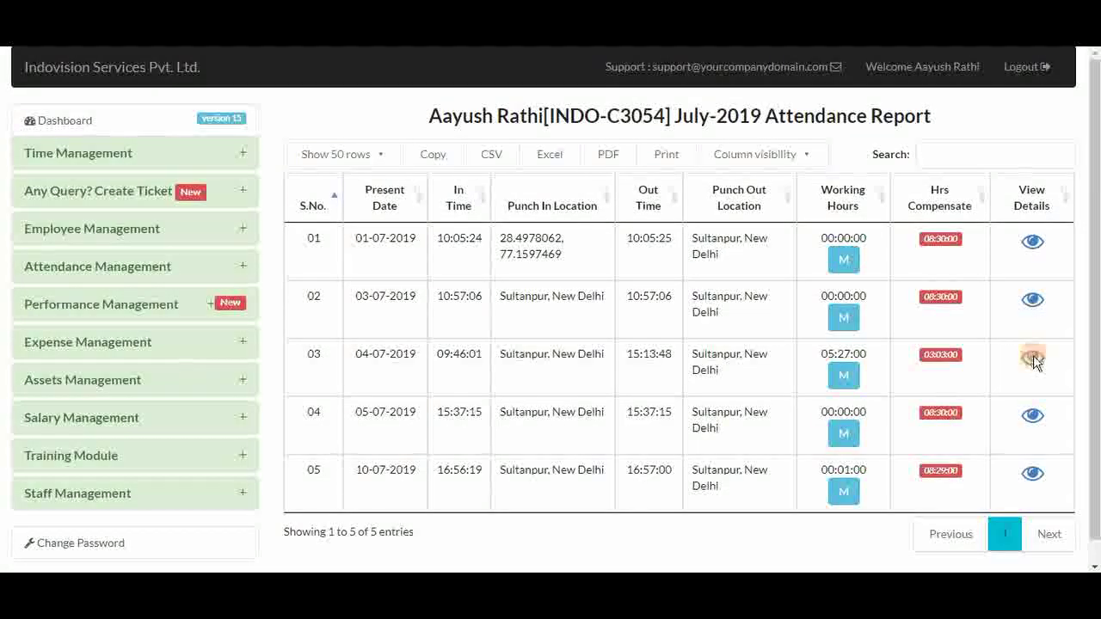
click(1033, 360)
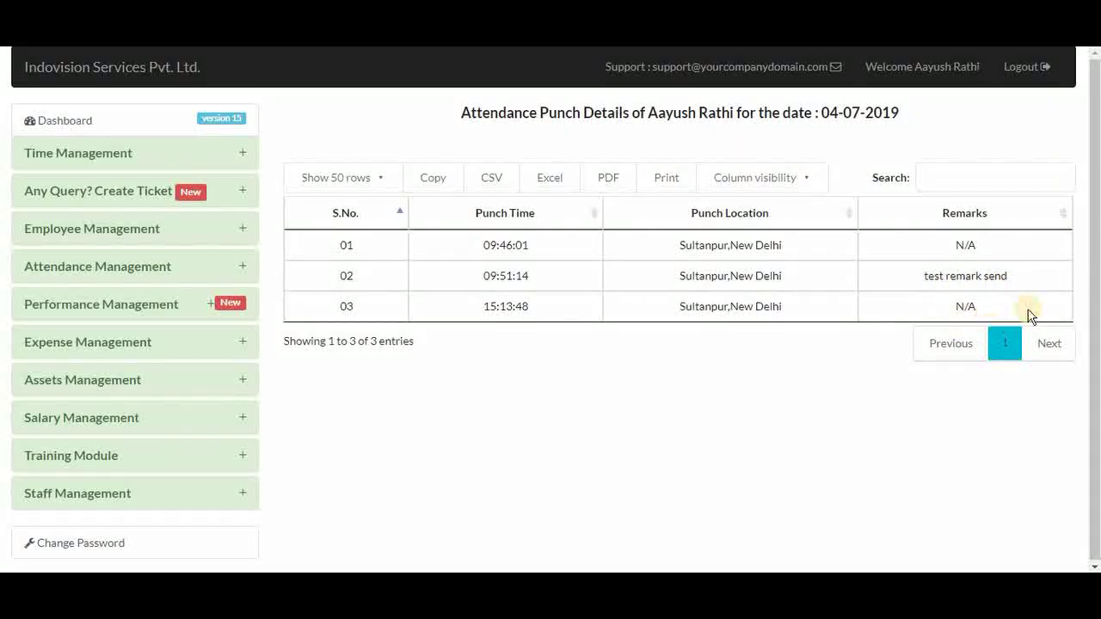
Step: Open the Leaves Summary and examine all leave-type columns from Casual Leave through Paid Leave Remaining
click(198, 269)
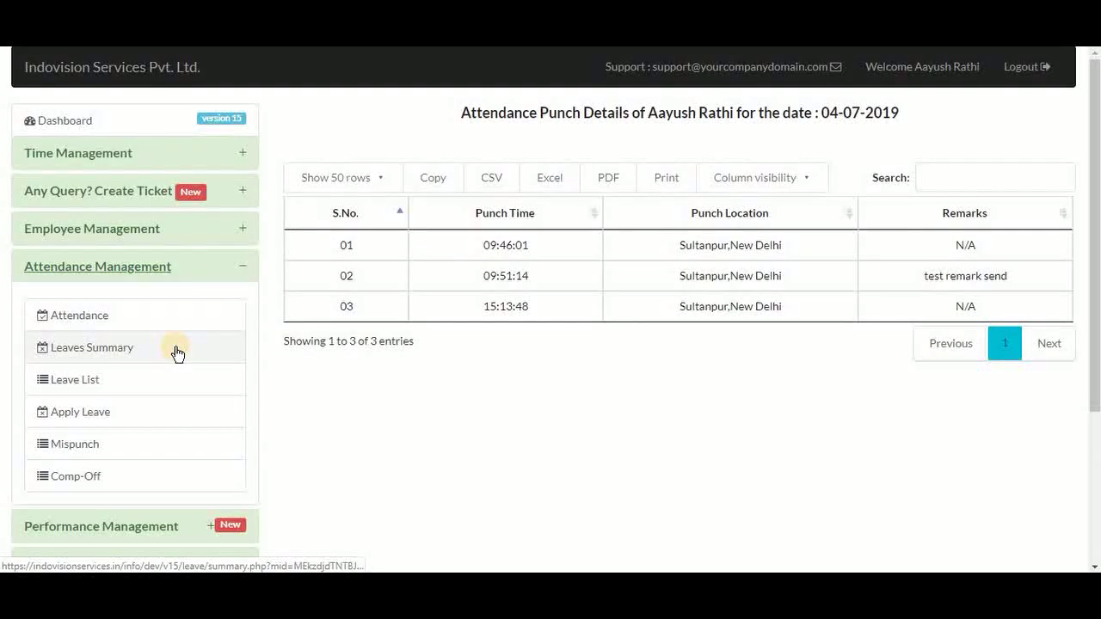
click(176, 351)
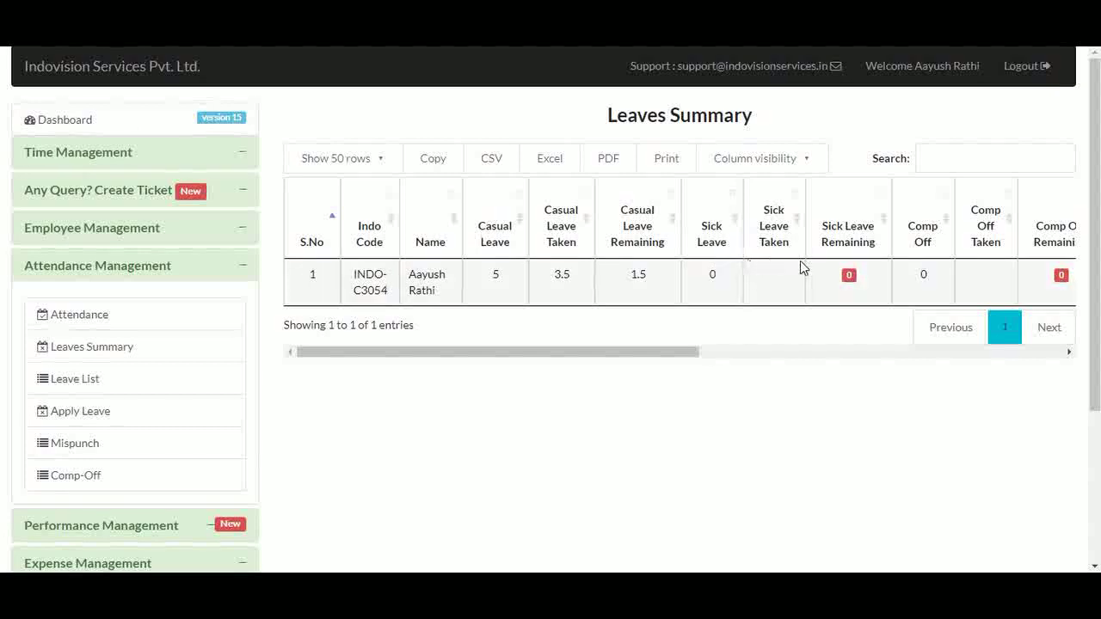
click(825, 363)
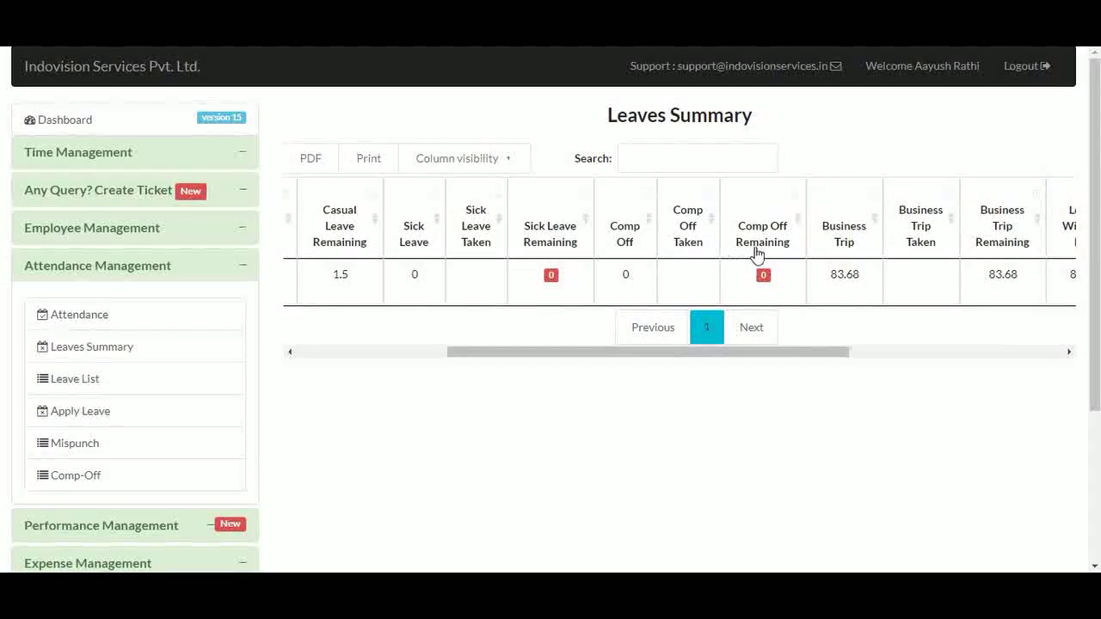
click(929, 361)
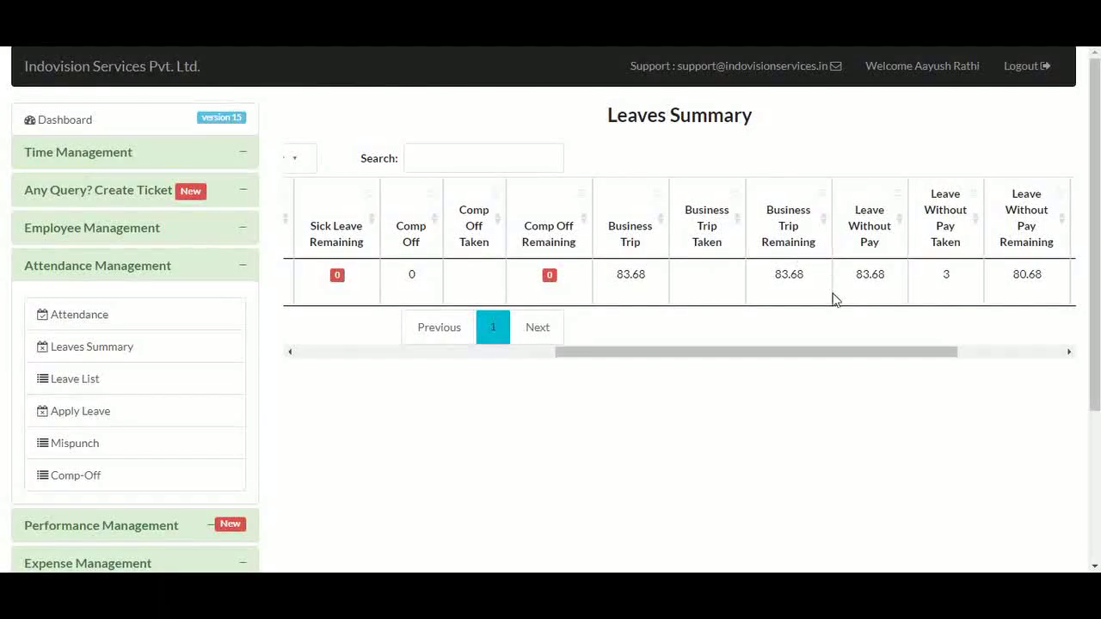
click(966, 359)
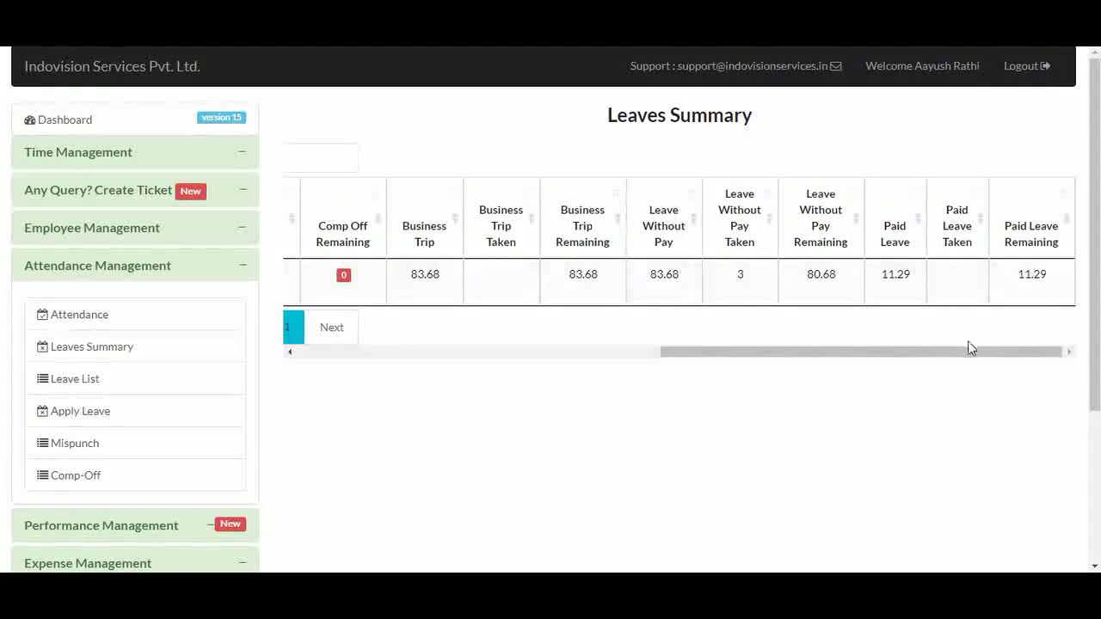
drag(833, 359, 386, 356)
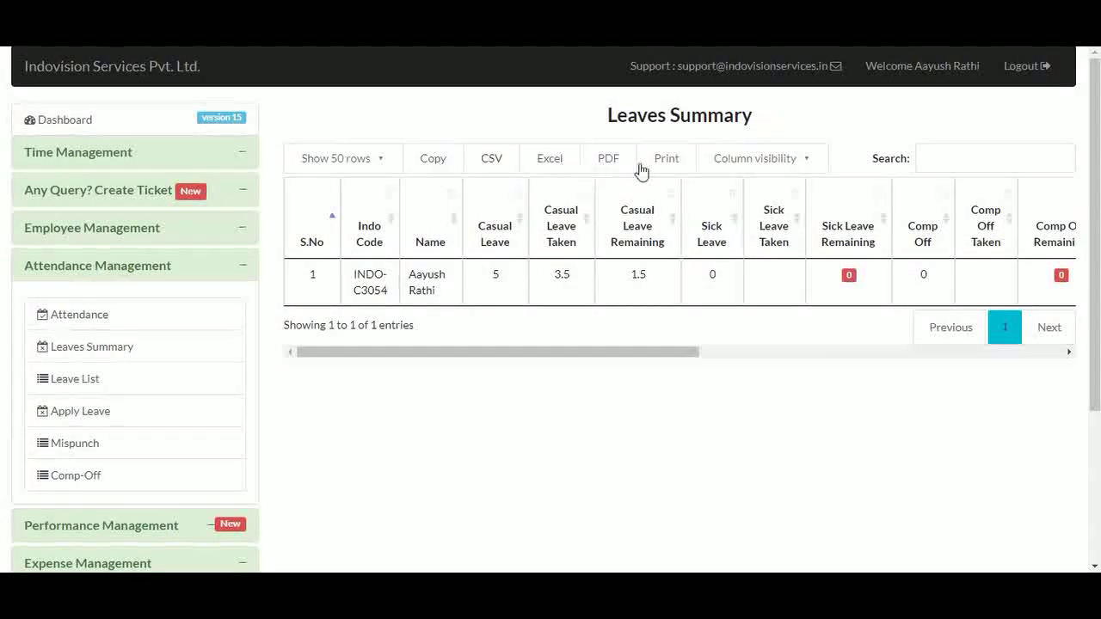
Step: Hide the Sick Leave, Sick Leave Taken and Sick Leave Remaining columns in the Leaves Summary and check the remaining columns
click(755, 161)
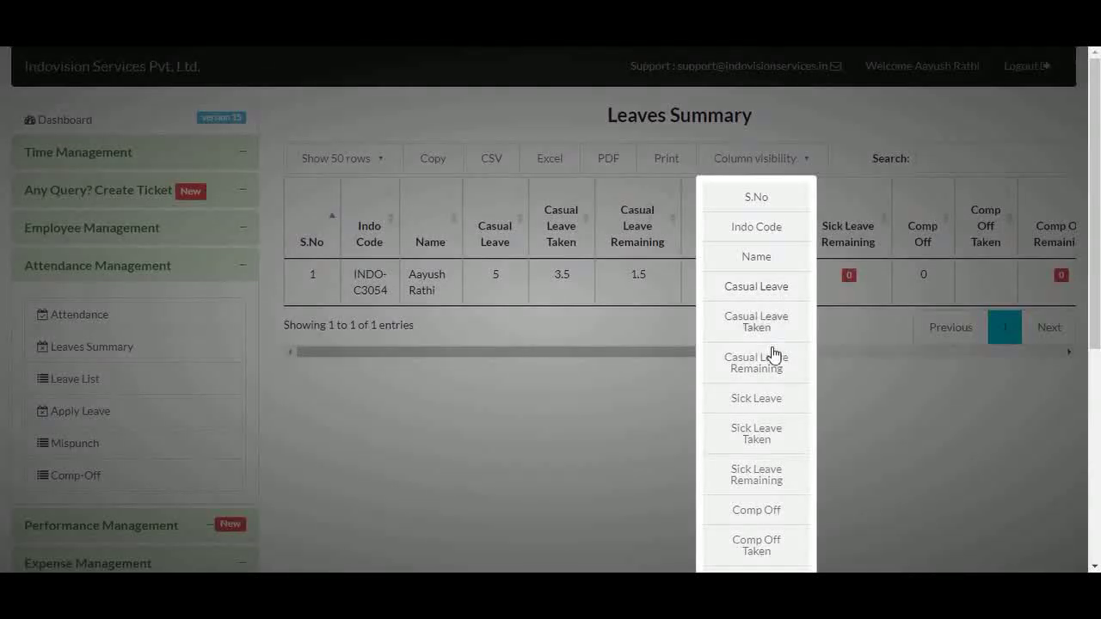
click(774, 400)
click(773, 430)
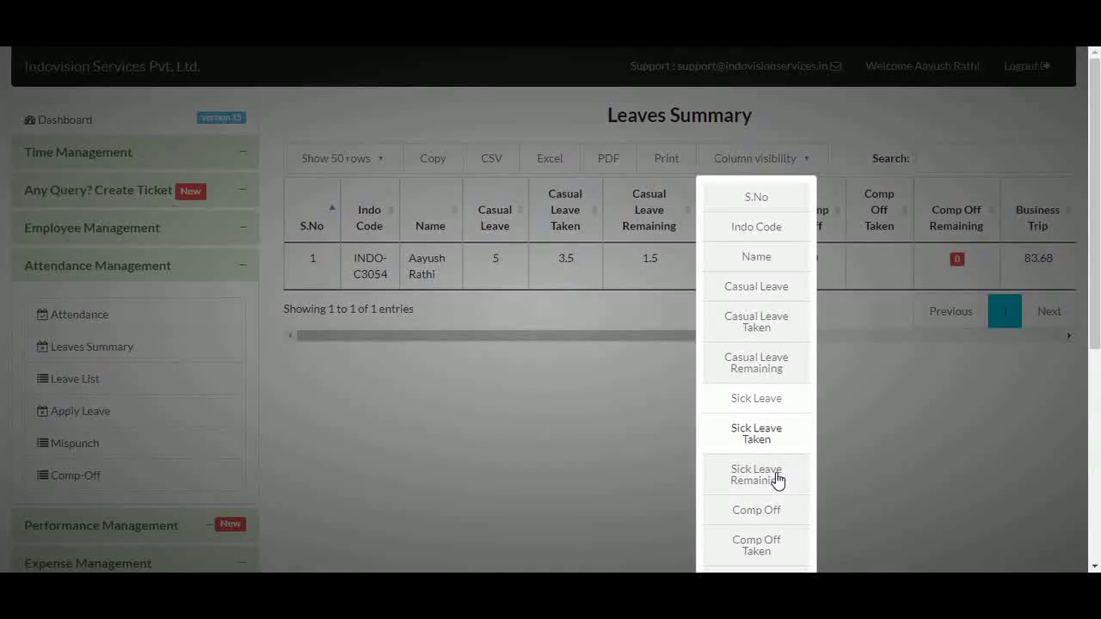
click(777, 479)
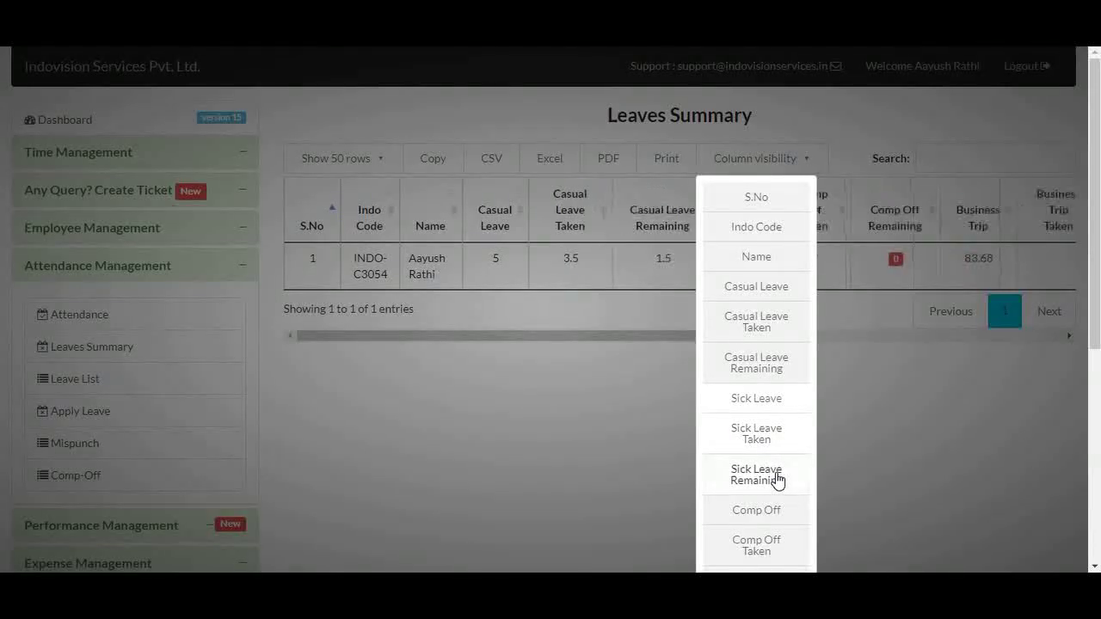
click(872, 457)
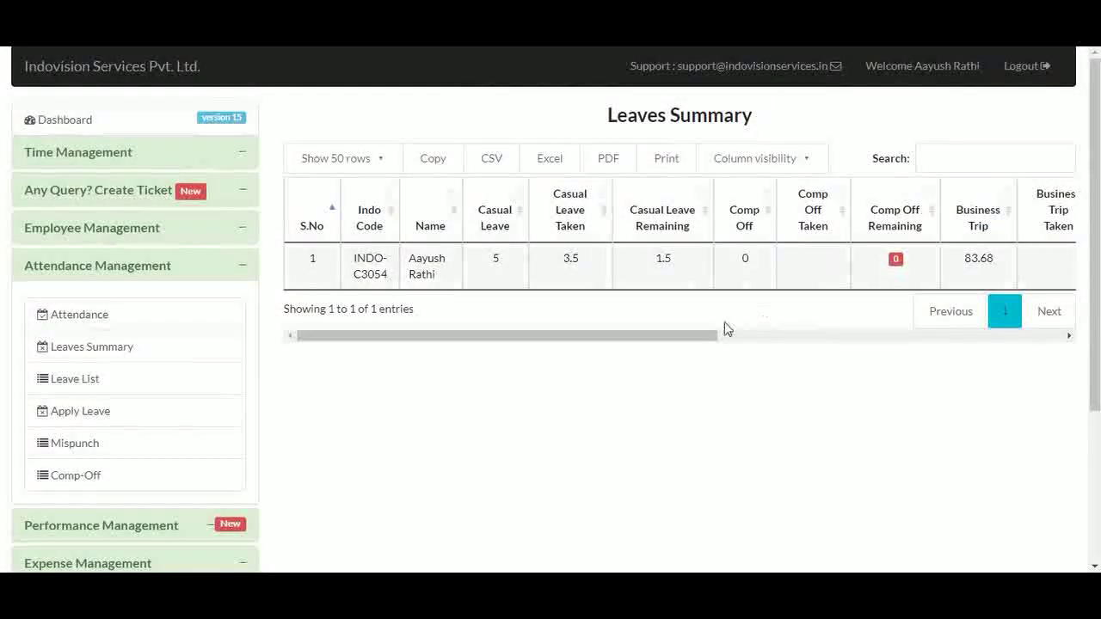
drag(686, 338, 899, 330)
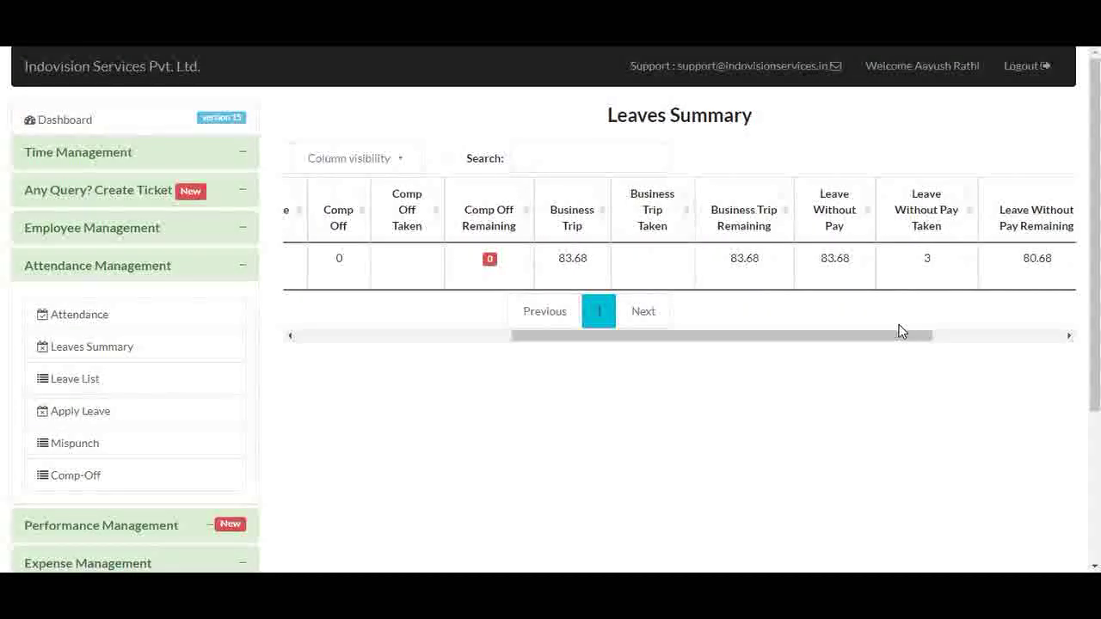
Step: Open the Leave List and review the July 2019 leave entries and the months available for filtering
click(222, 379)
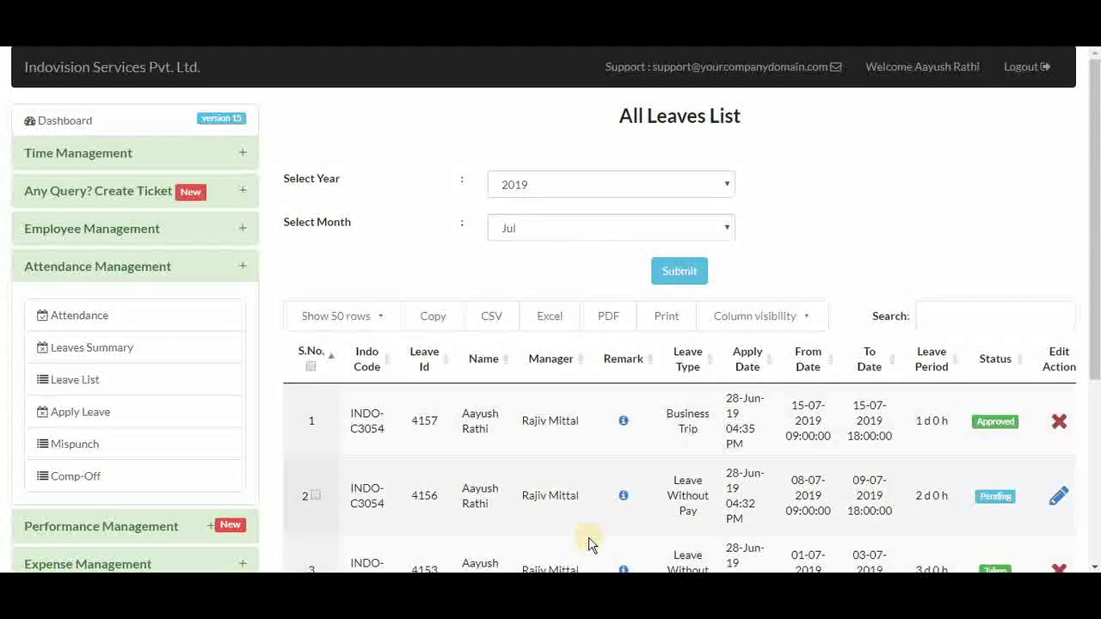
scroll(590, 542, down, 1)
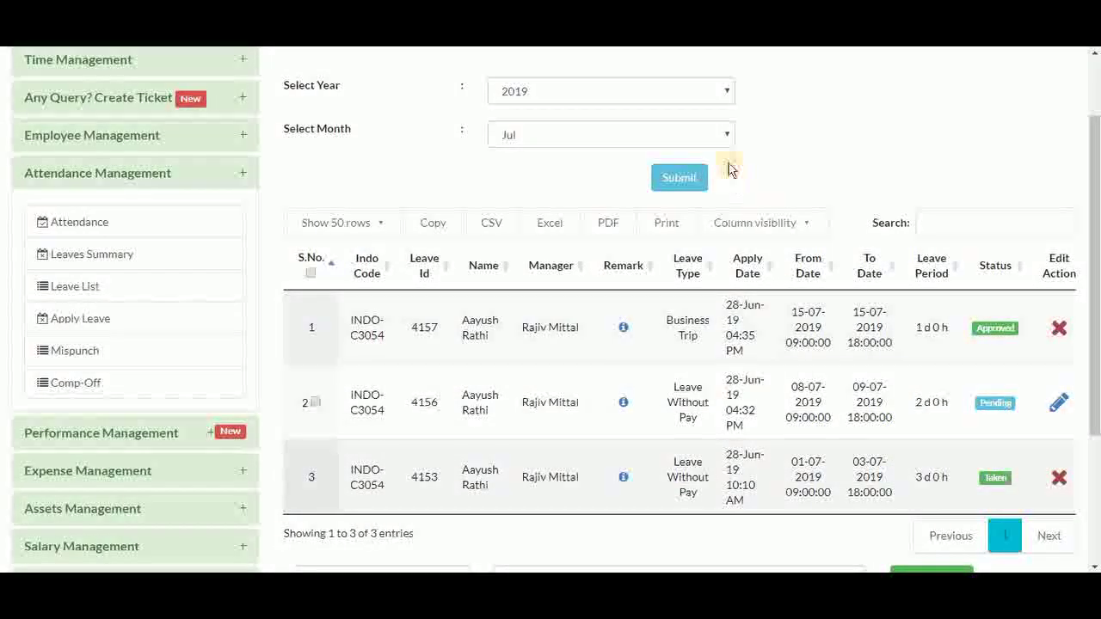
scroll(727, 166, up, 1)
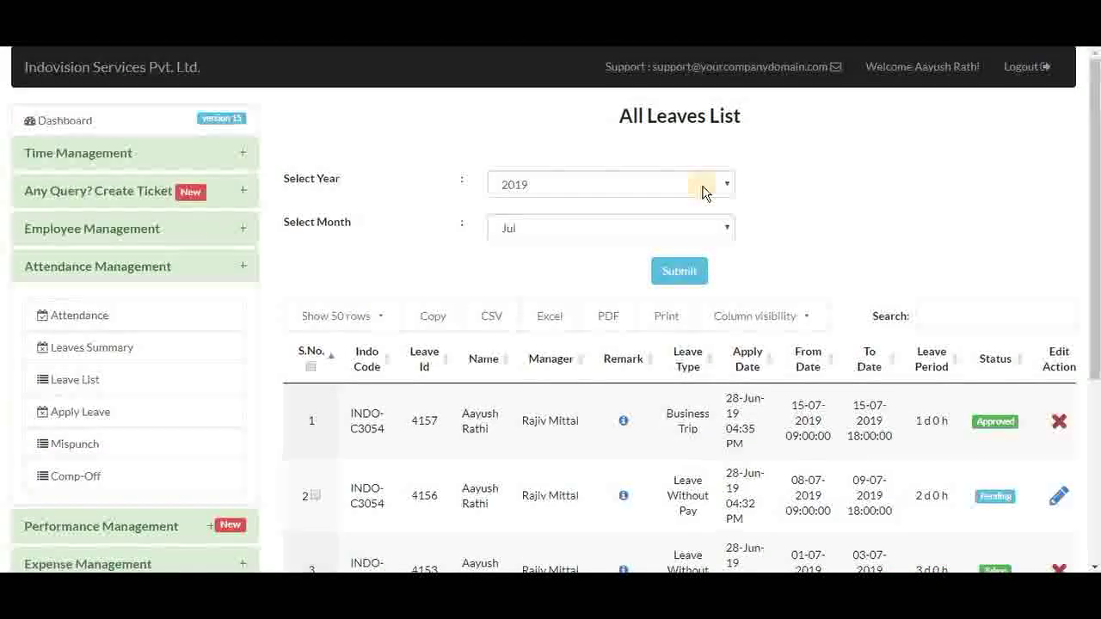
click(704, 229)
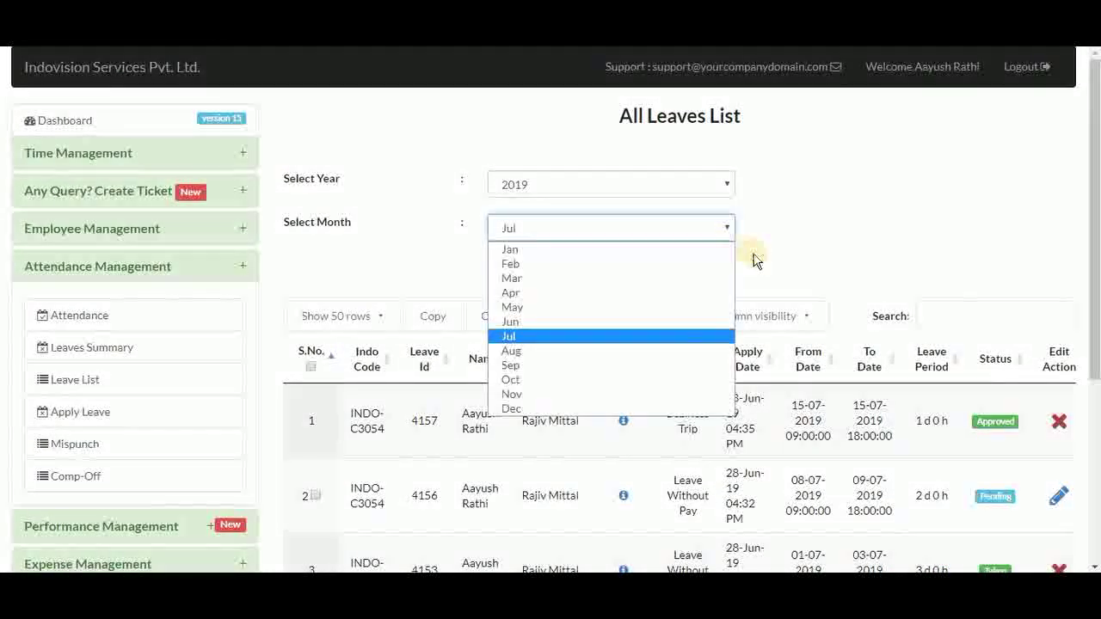
click(730, 268)
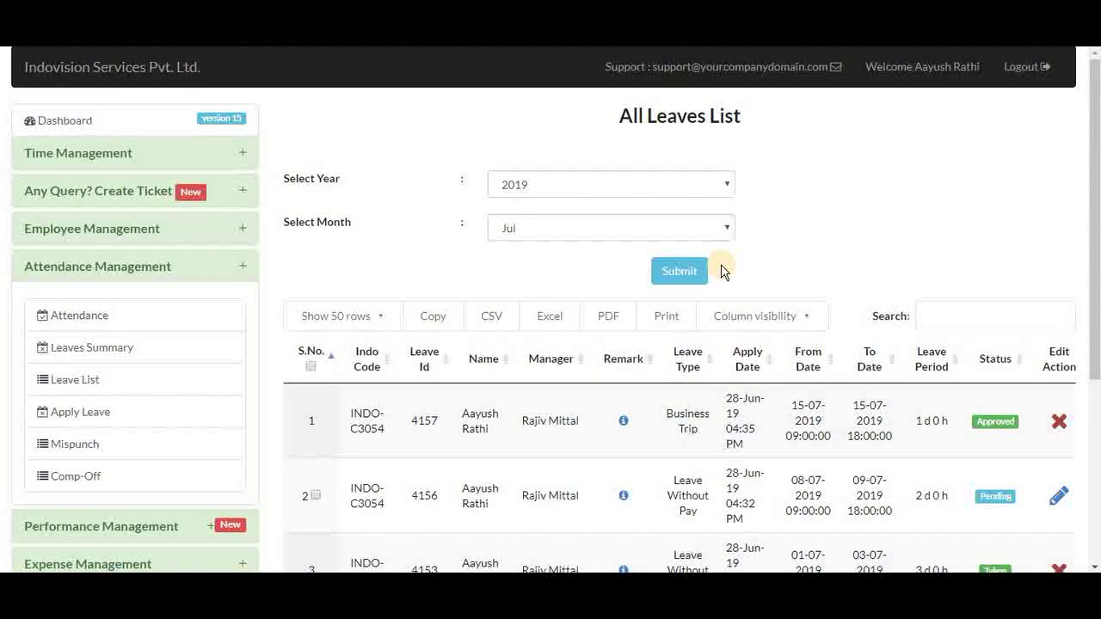
scroll(722, 271, down, 1)
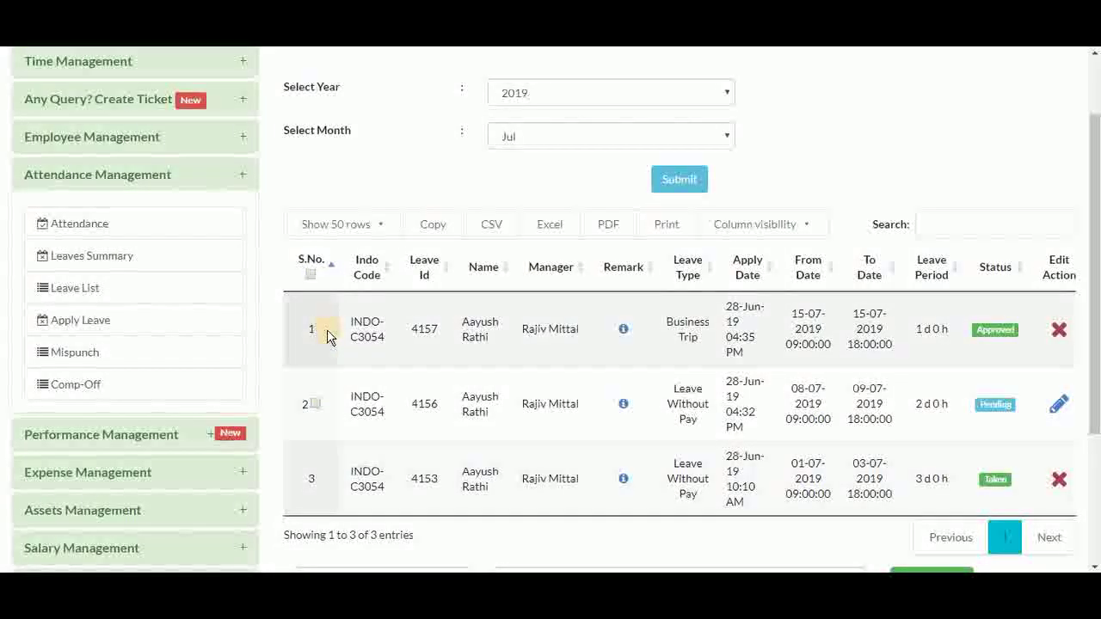
Step: Check the leave status options below the All Leaves List and read the remarks of the listed leaves
scroll(327, 336, down, 3)
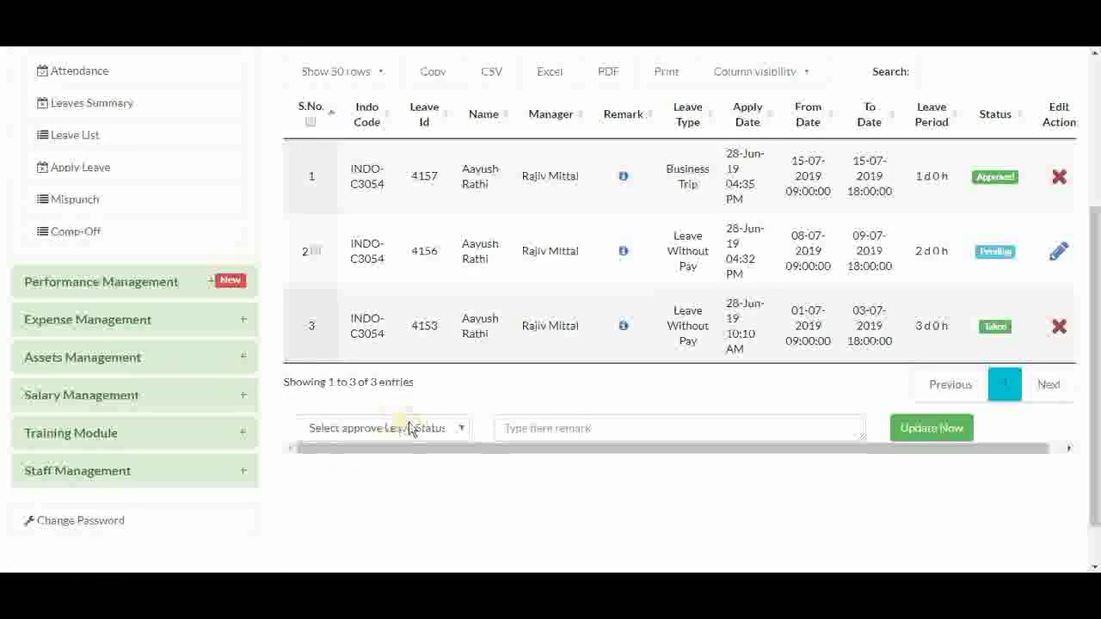
click(427, 428)
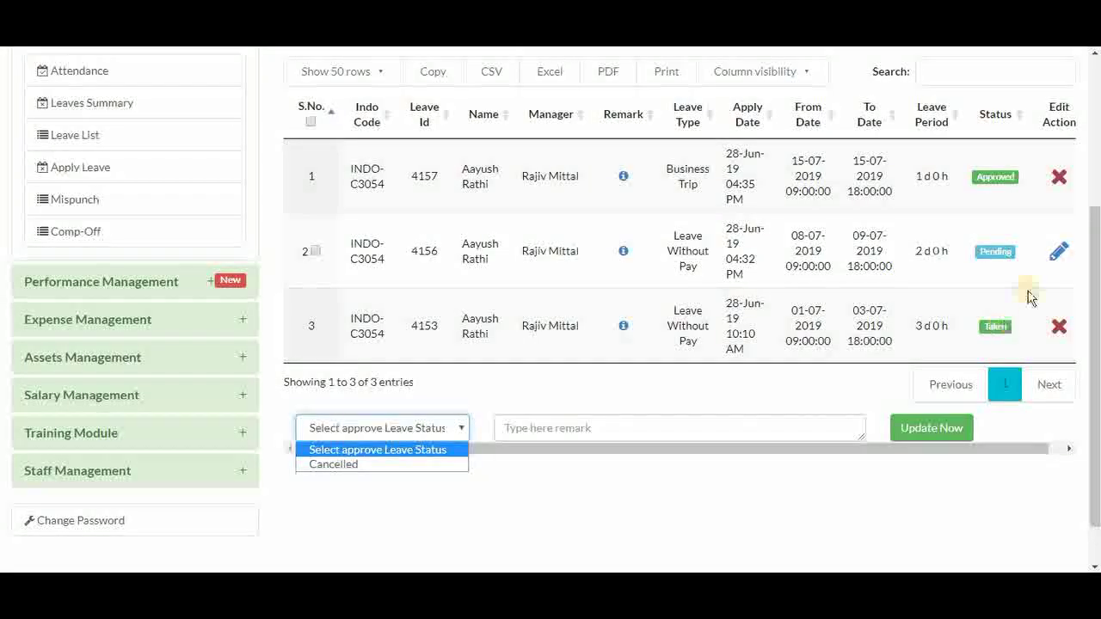
click(1017, 250)
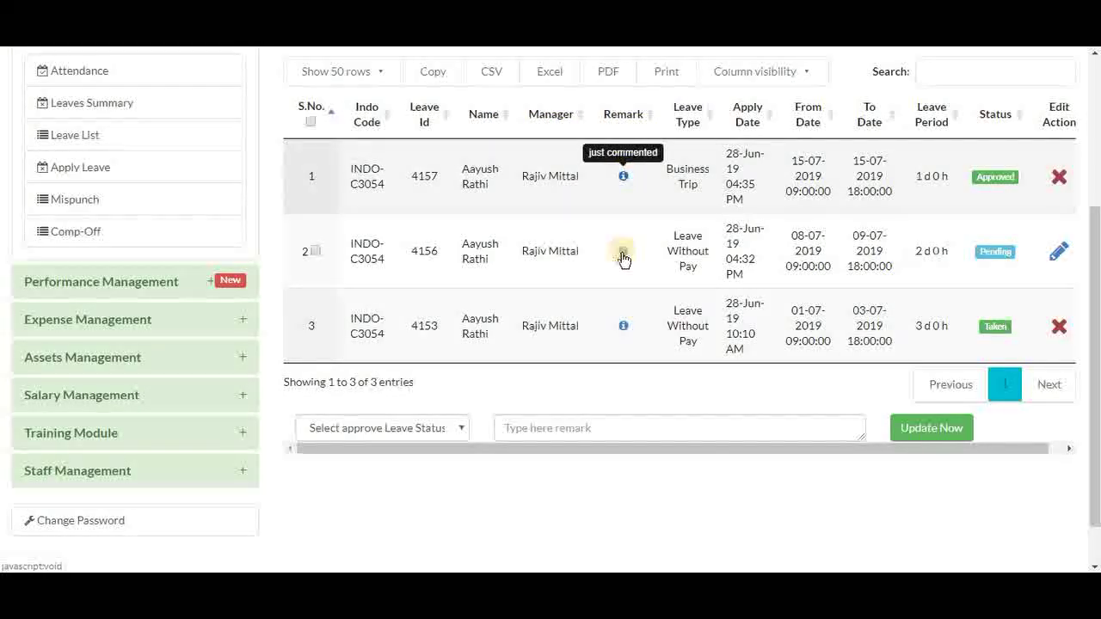
mouse_move(625, 332)
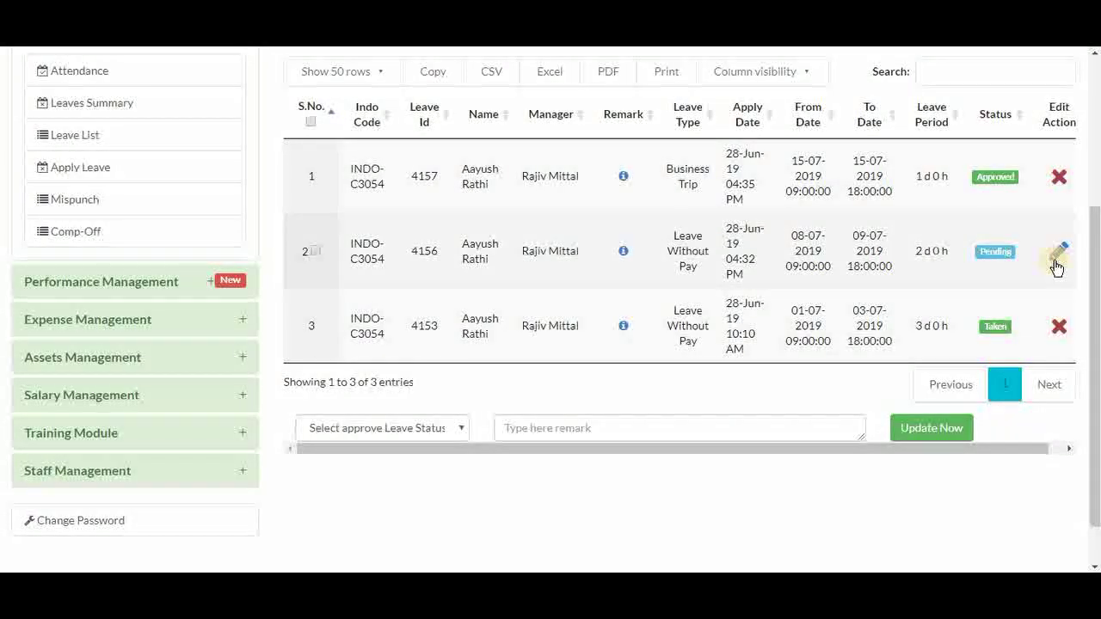
Step: Open the pending Leave Without Pay request for editing and check its available leave types
scroll(1058, 266, down, 1)
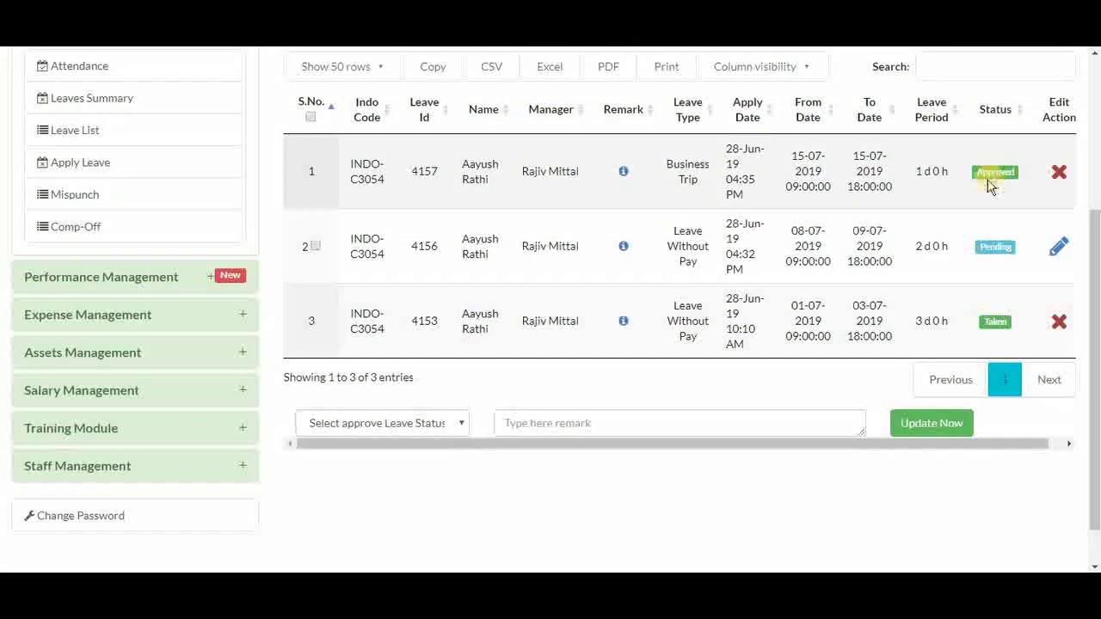
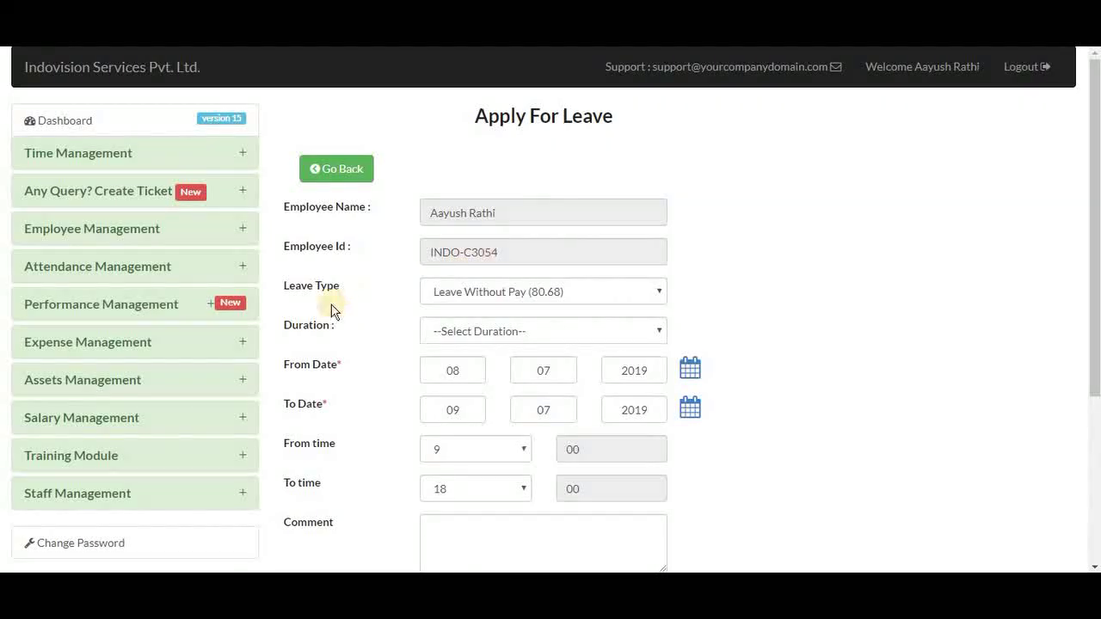
click(599, 299)
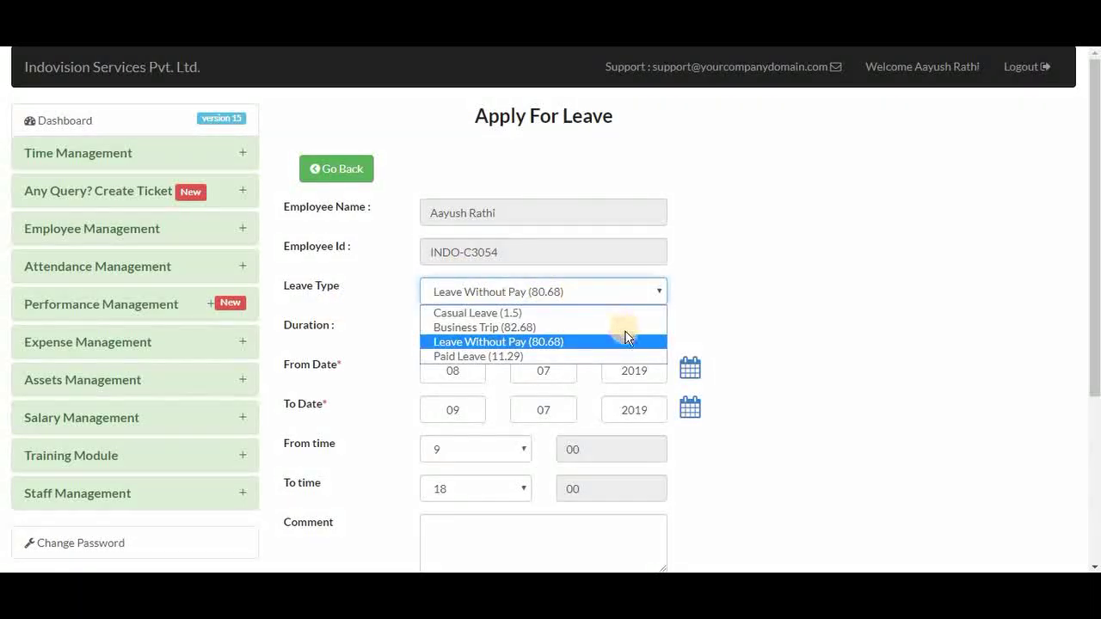
click(382, 327)
Step: Try the First Half Day duration for the leave request, and set the duration to Other
click(432, 332)
click(528, 330)
click(530, 332)
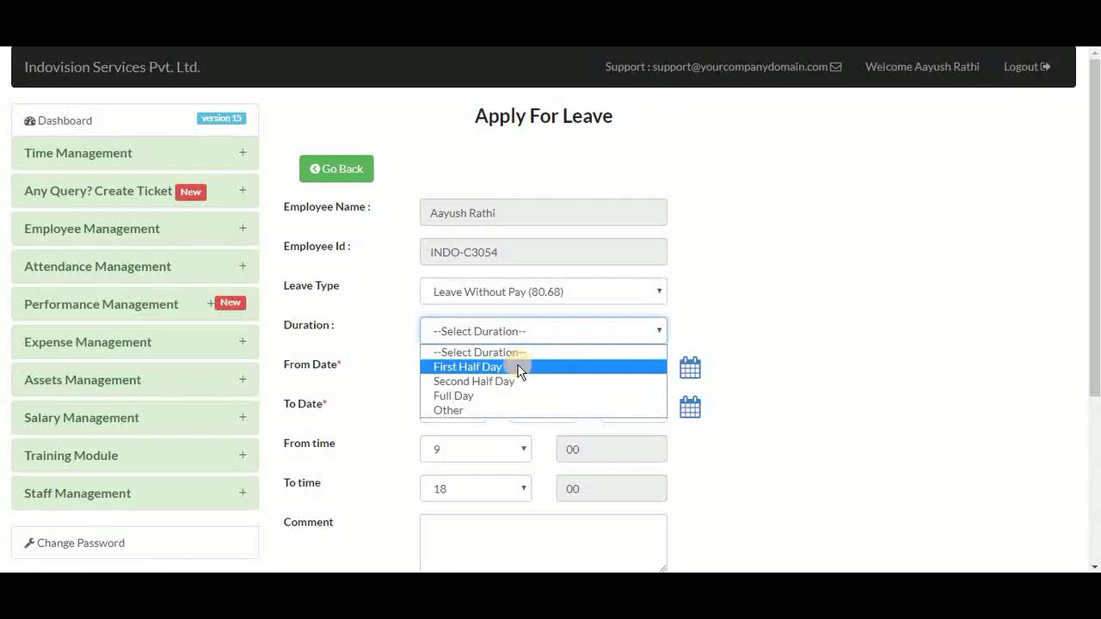
click(516, 367)
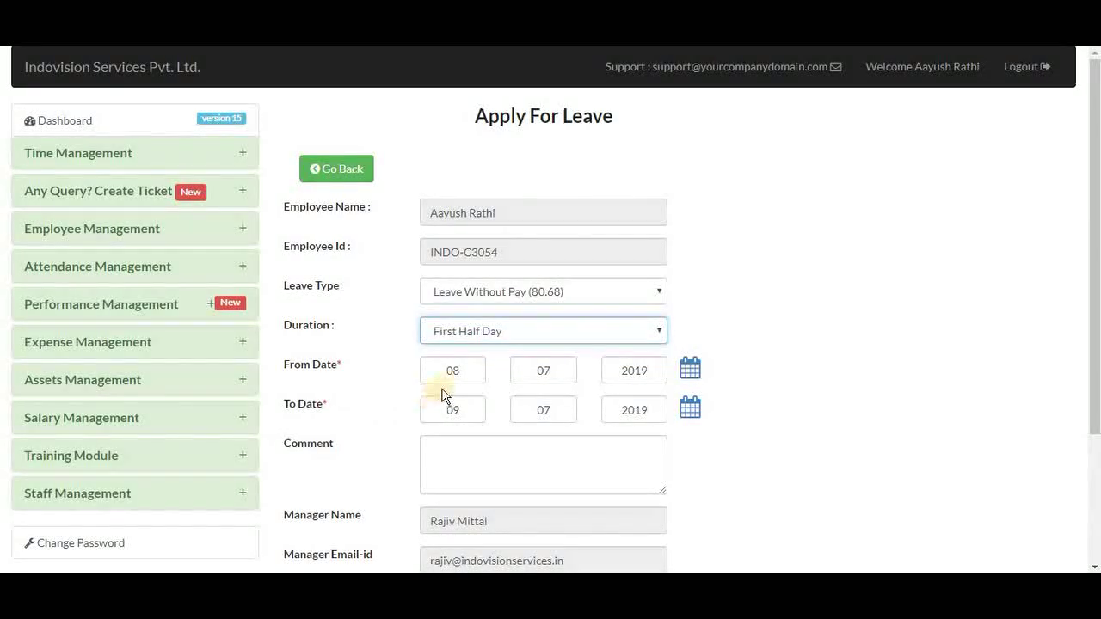
click(512, 331)
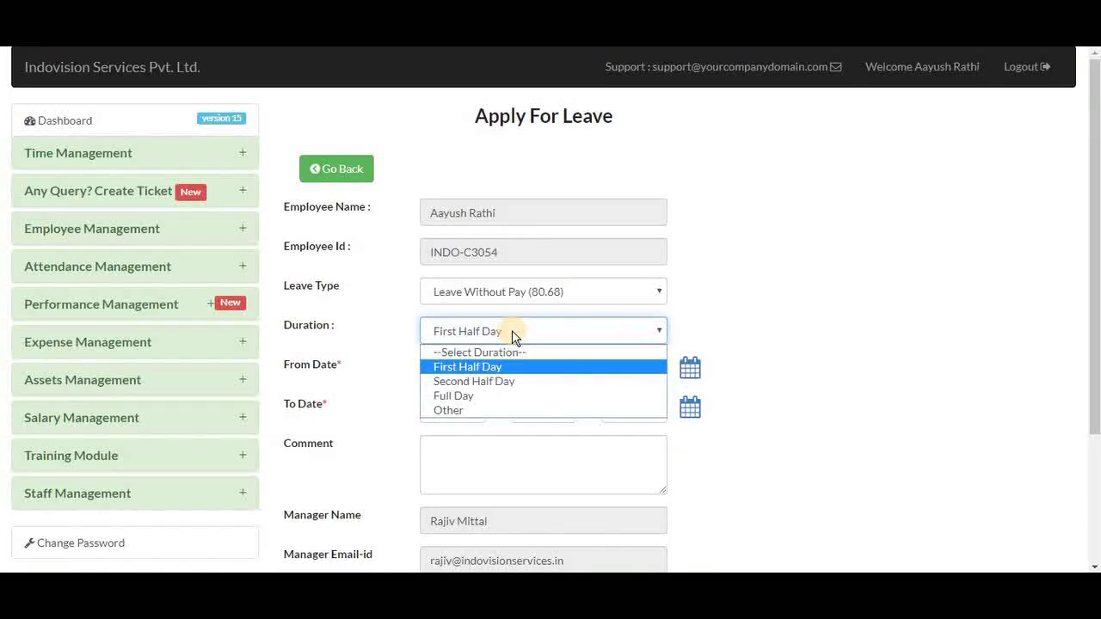
click(501, 411)
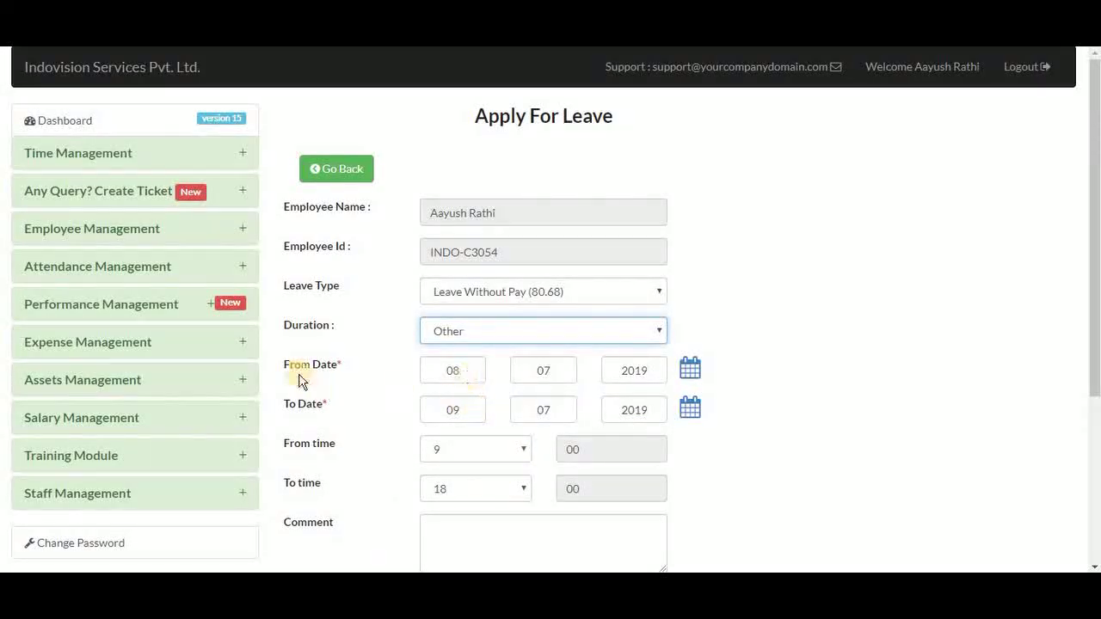
Step: Set the leave's To Date to 8-07-2019 using the calendar, after trying 10 as the day
click(464, 411)
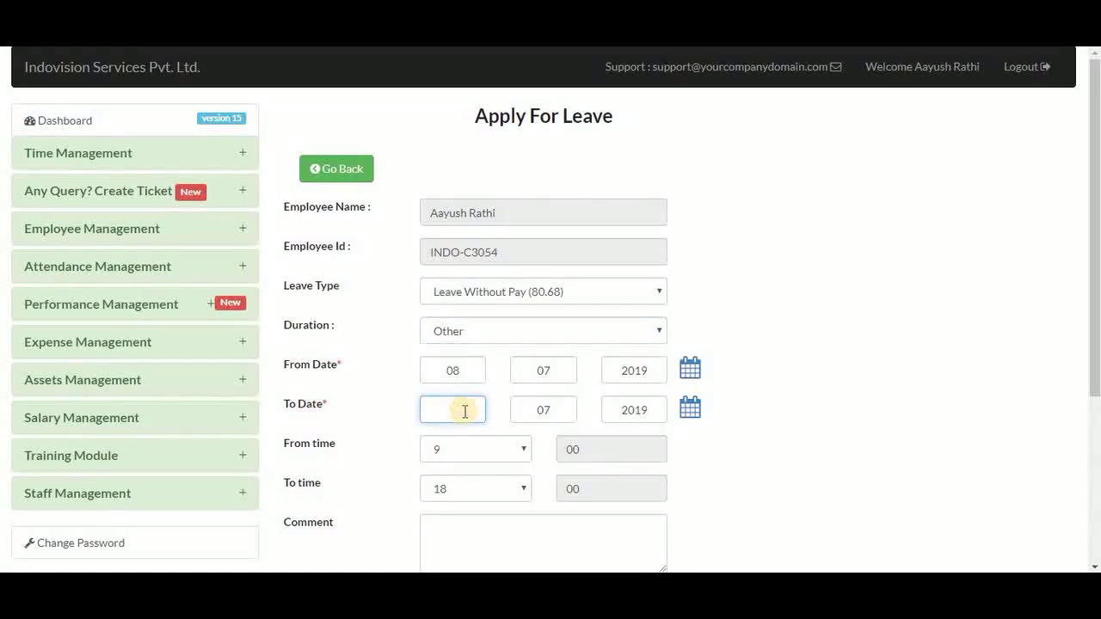
text(10)
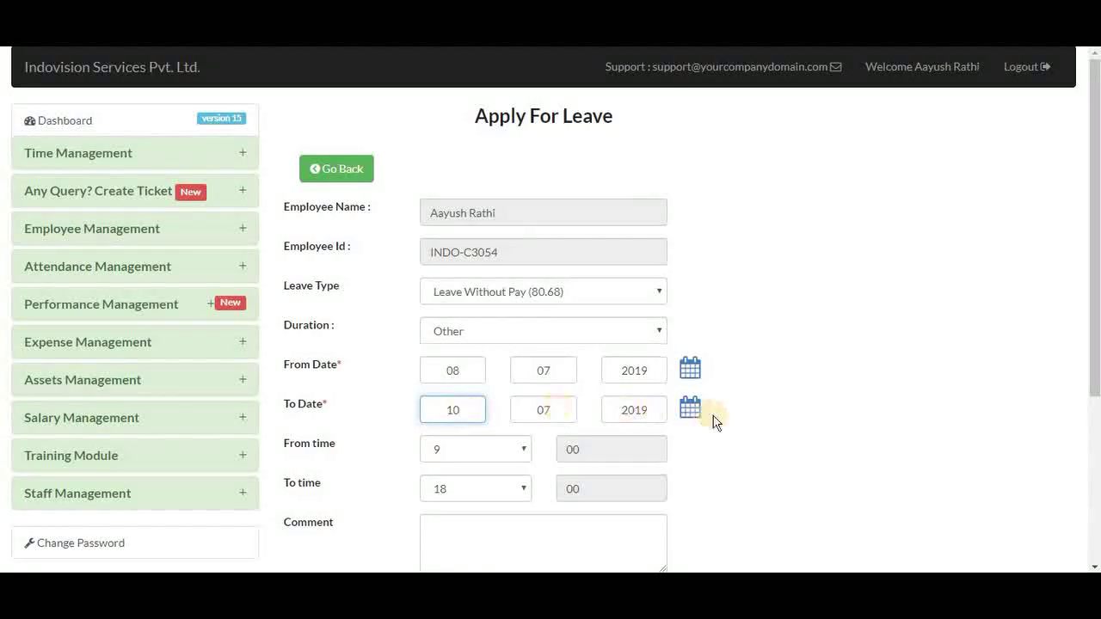
click(699, 413)
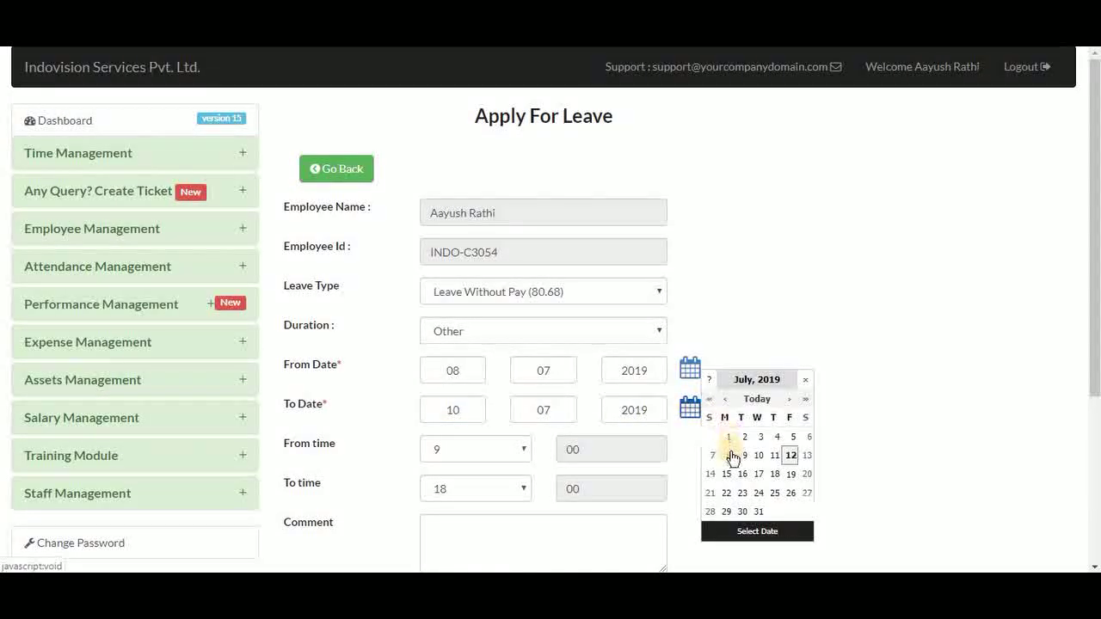
click(749, 315)
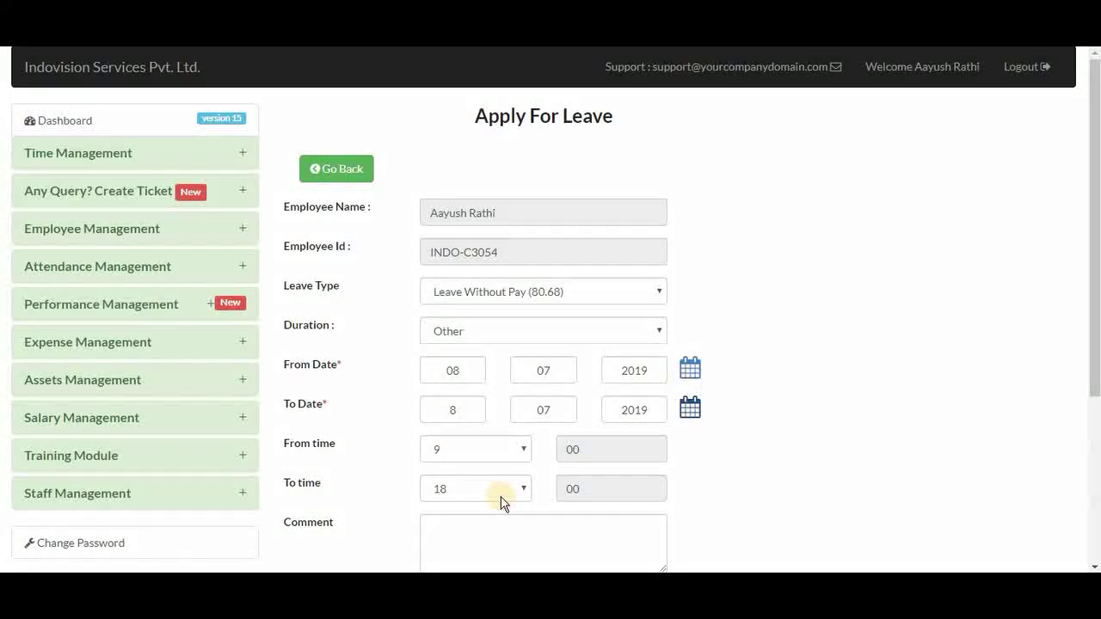
Step: Set the leave's From time to 14 and its To time to 17
click(460, 455)
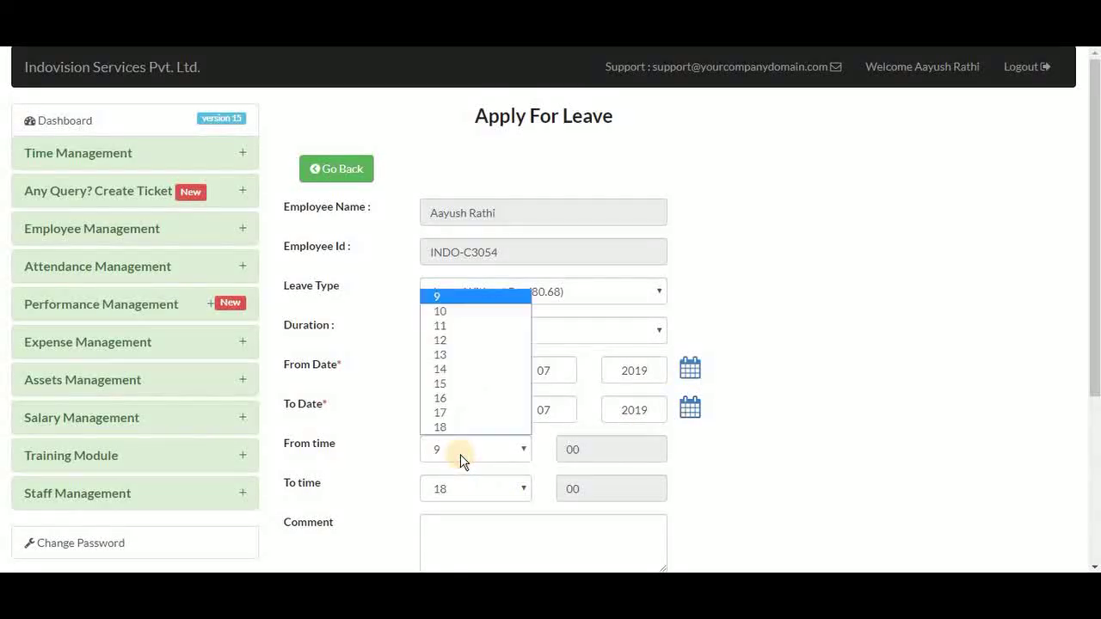
click(459, 369)
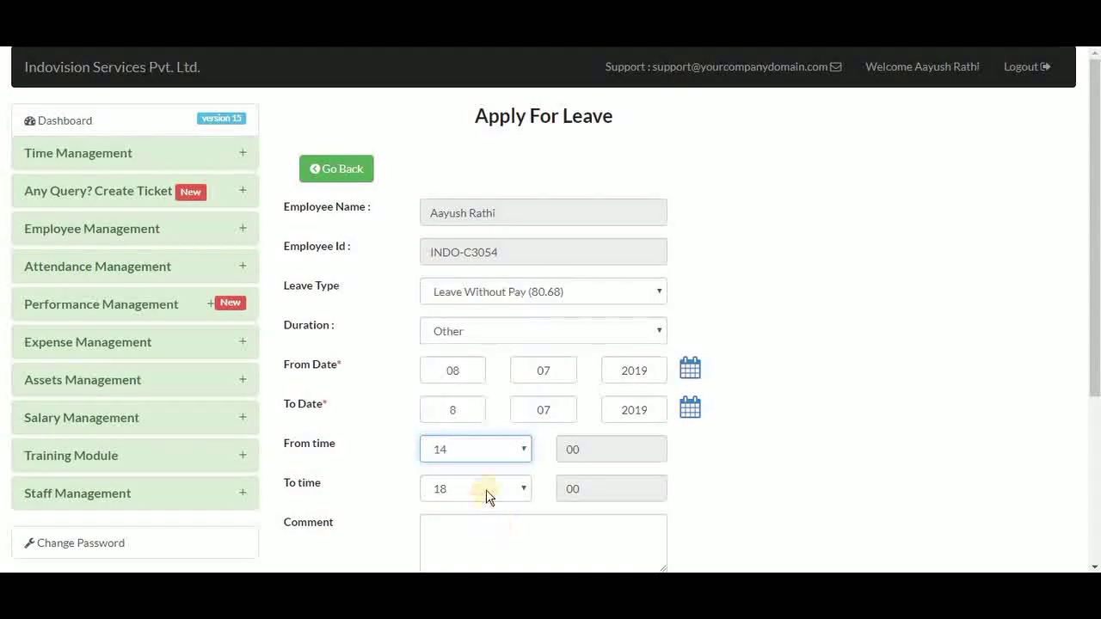
click(484, 492)
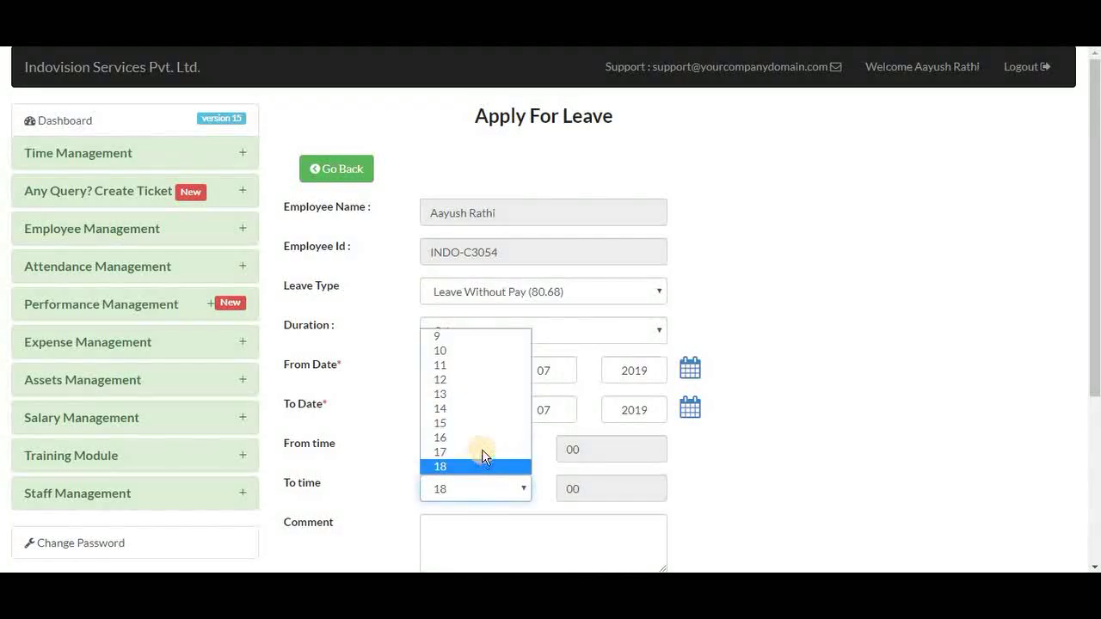
click(482, 452)
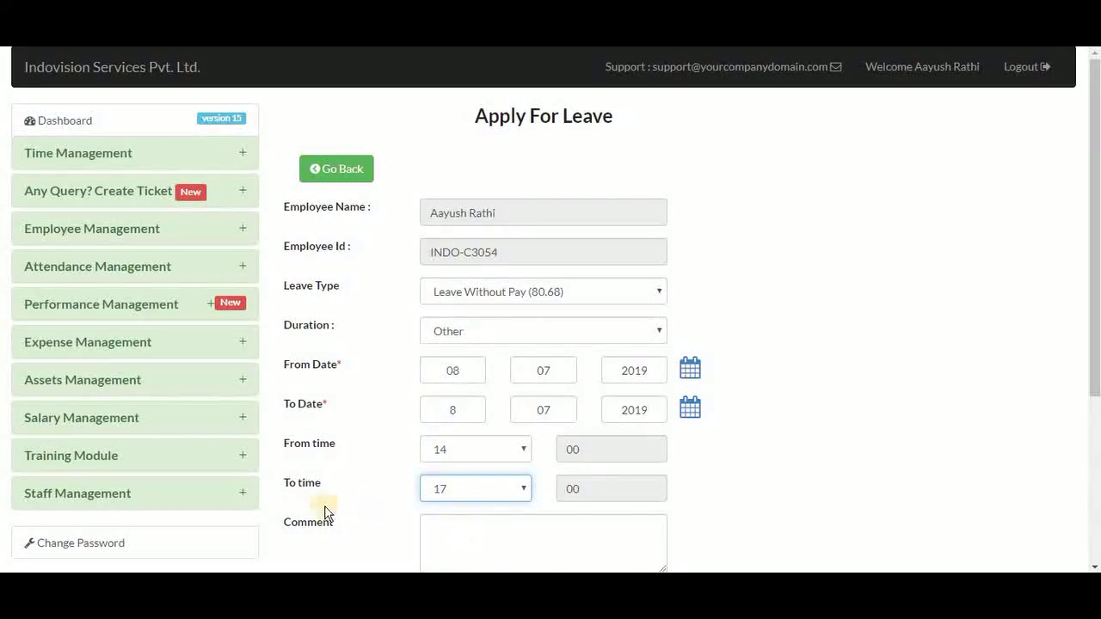
Step: Enter "family reasons" as the leave comment and submit the leave application
click(448, 527)
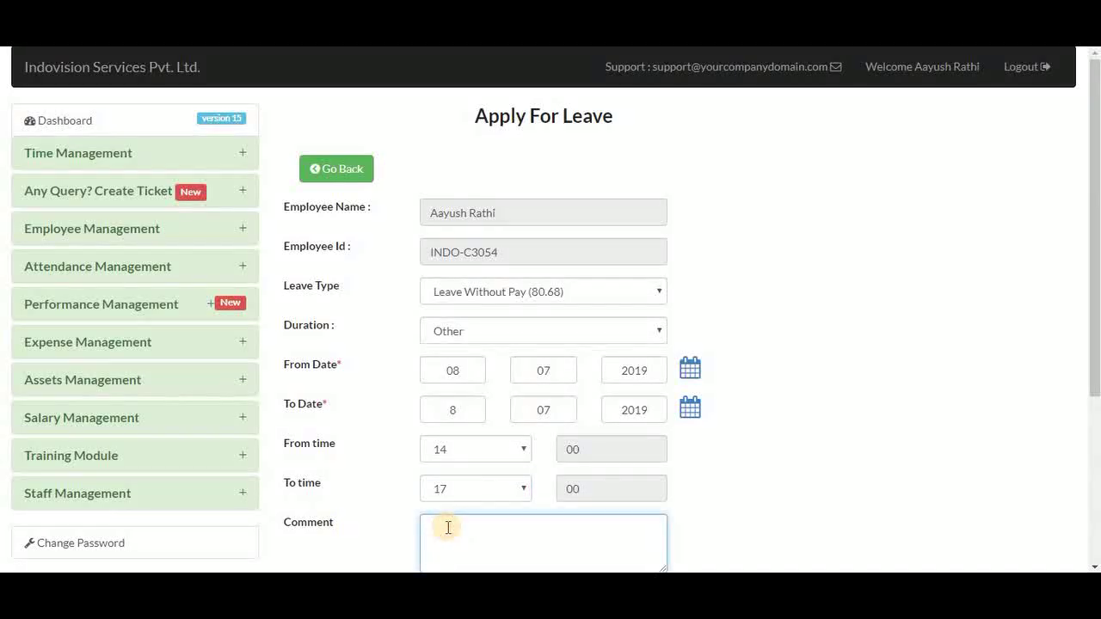
scroll(445, 529, down, 5)
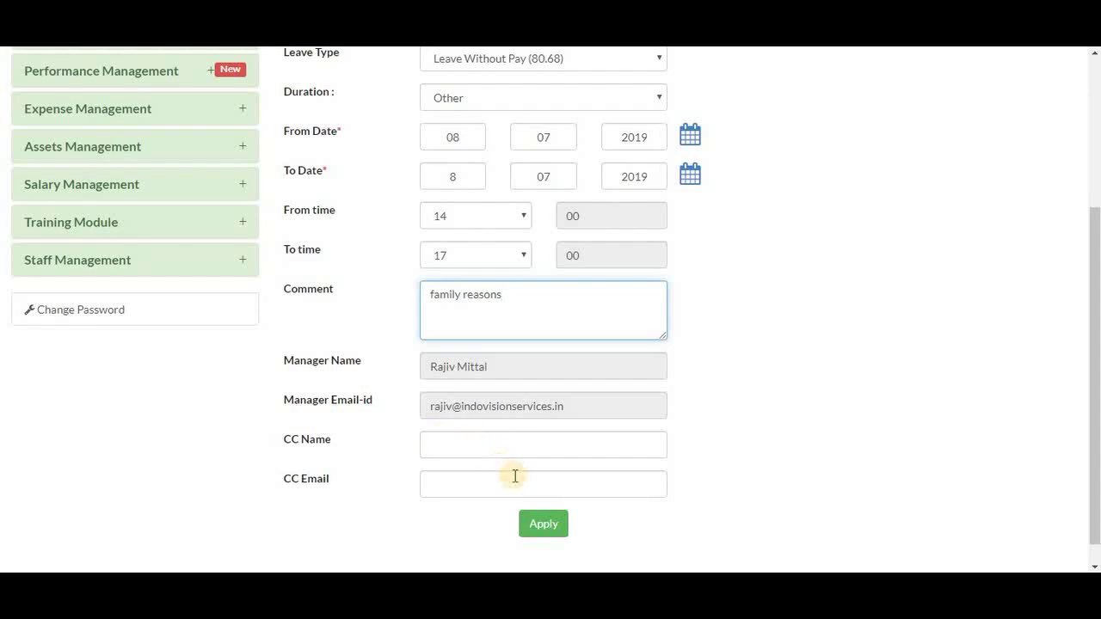
click(534, 527)
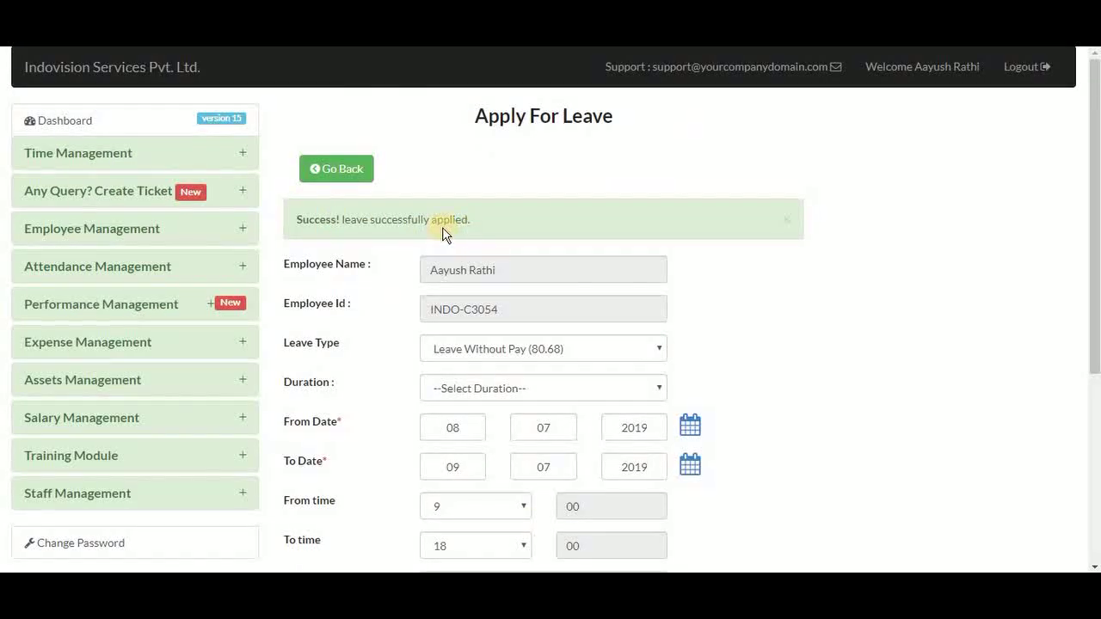
Step: Return to the leave list and check the edited Leave Without Pay request and its remark
click(330, 174)
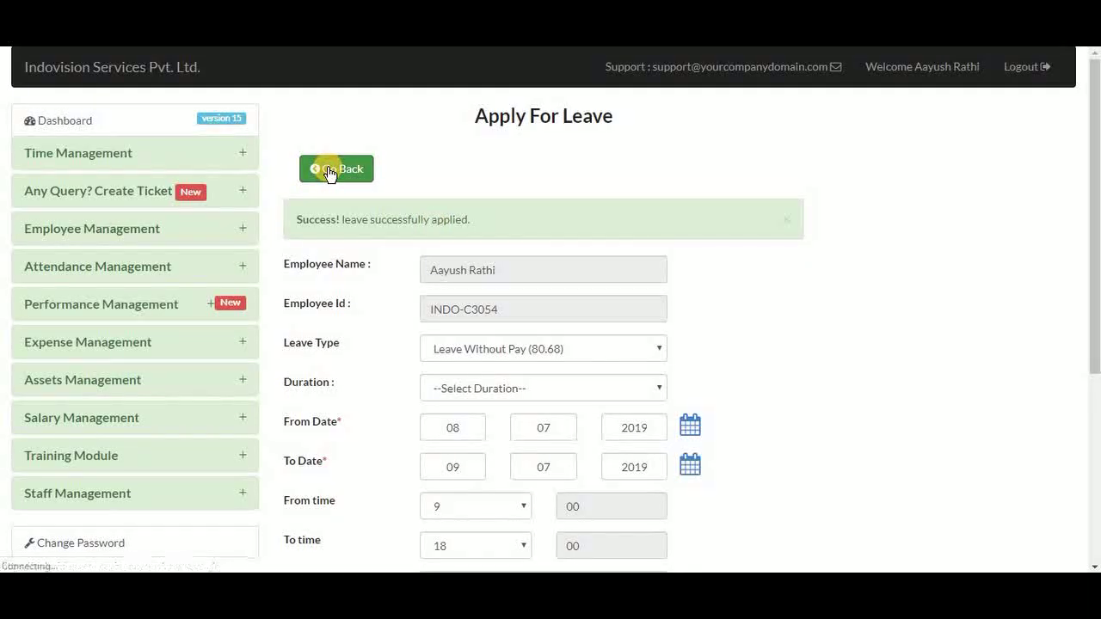
scroll(611, 372, down, 3)
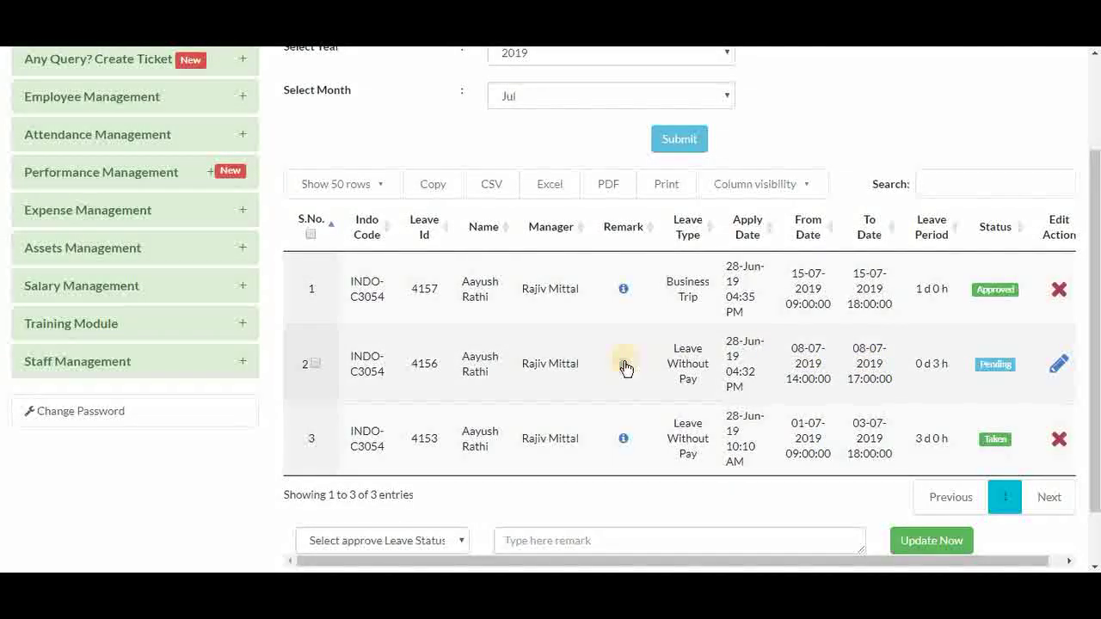
mouse_move(625, 366)
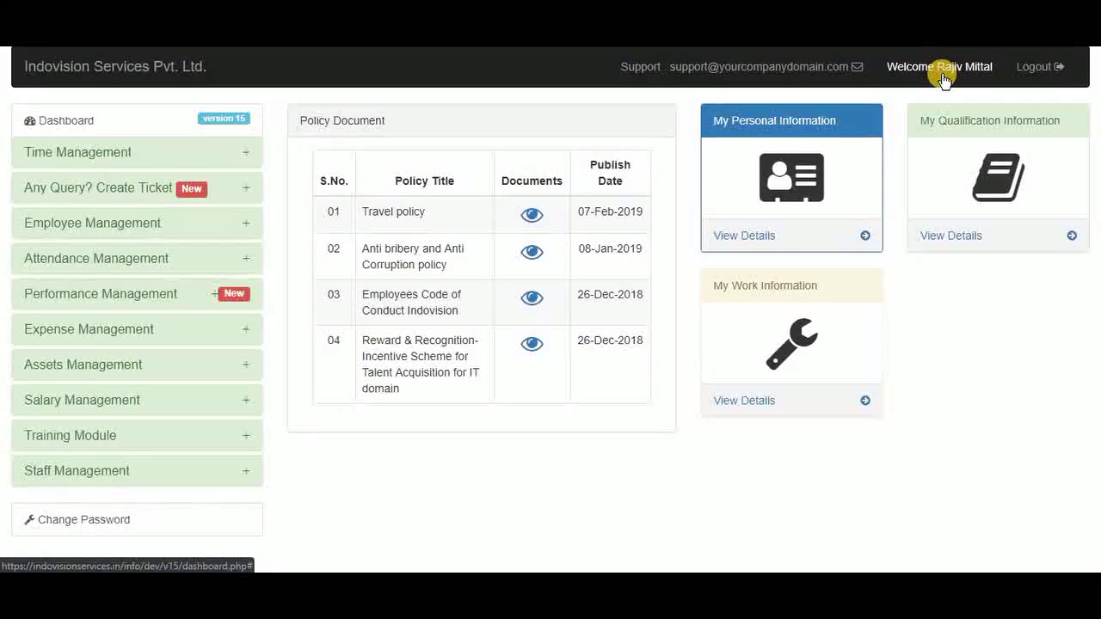
Step: From the manager's account, open the Staff Leaves list under Staff Management
click(94, 482)
scroll(100, 489, down, 1)
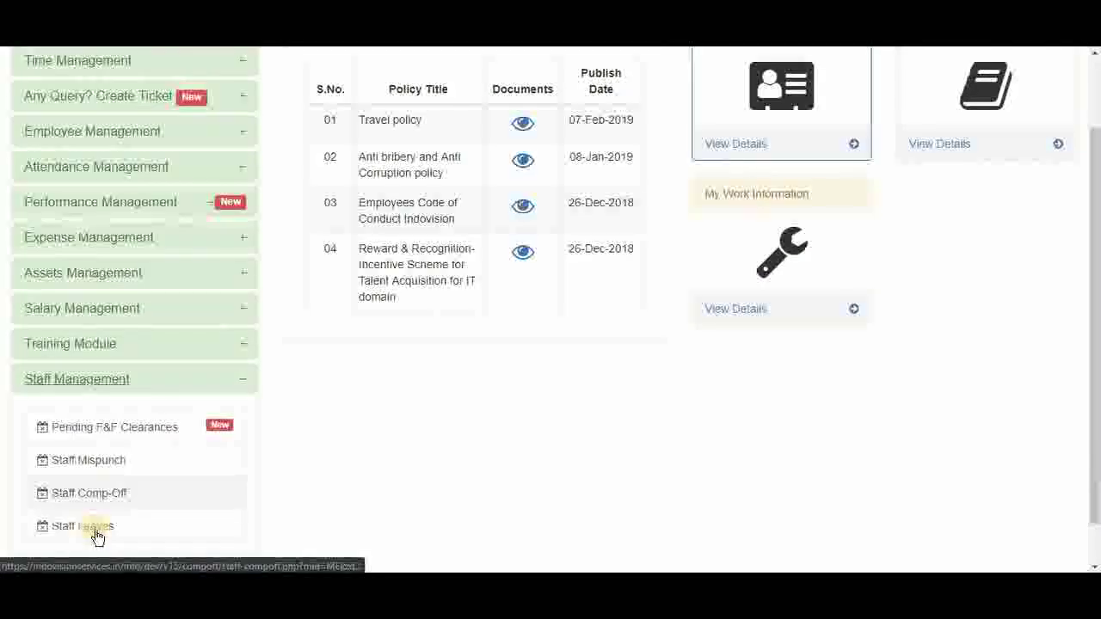
click(96, 535)
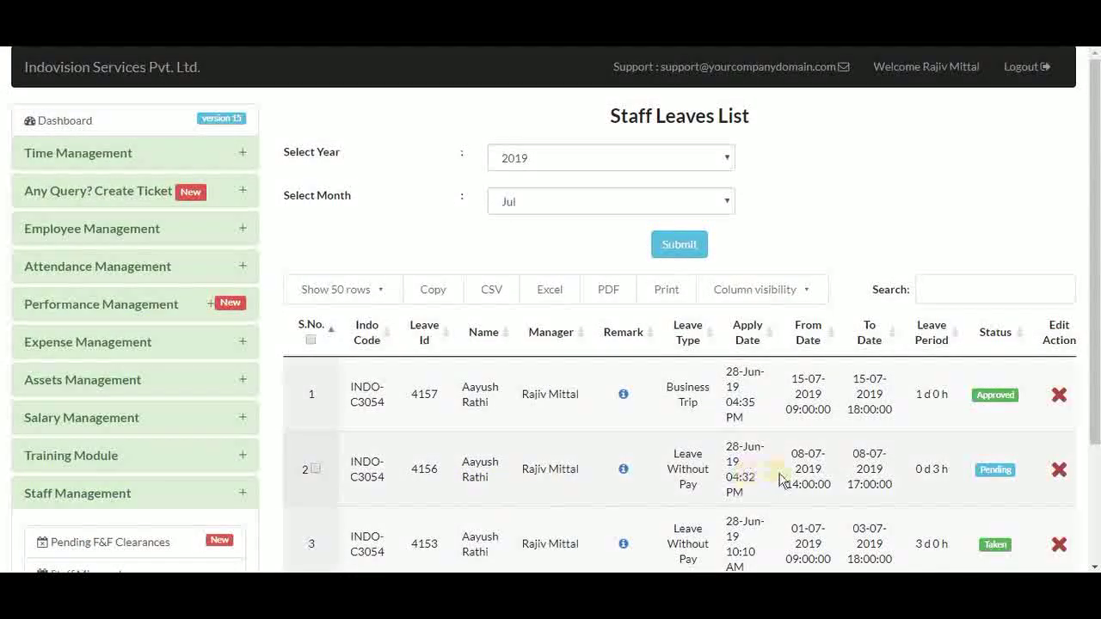
Step: Approve the pending Leave Without Pay request of 08-07-2019 in the Staff Leaves list and check its updated status
click(315, 470)
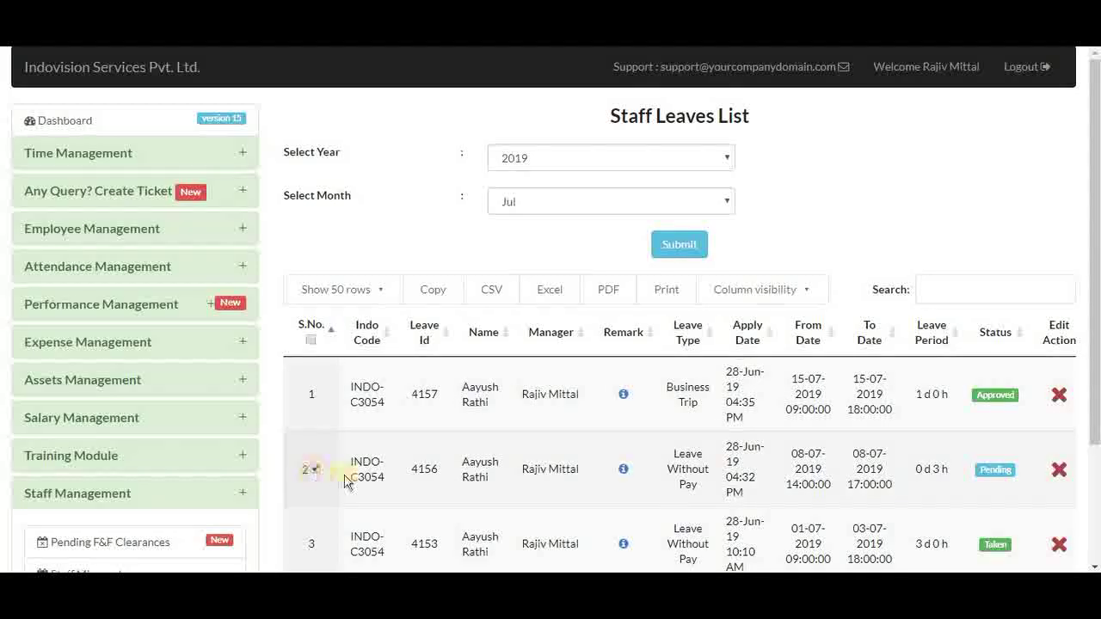
scroll(361, 473, down, 3)
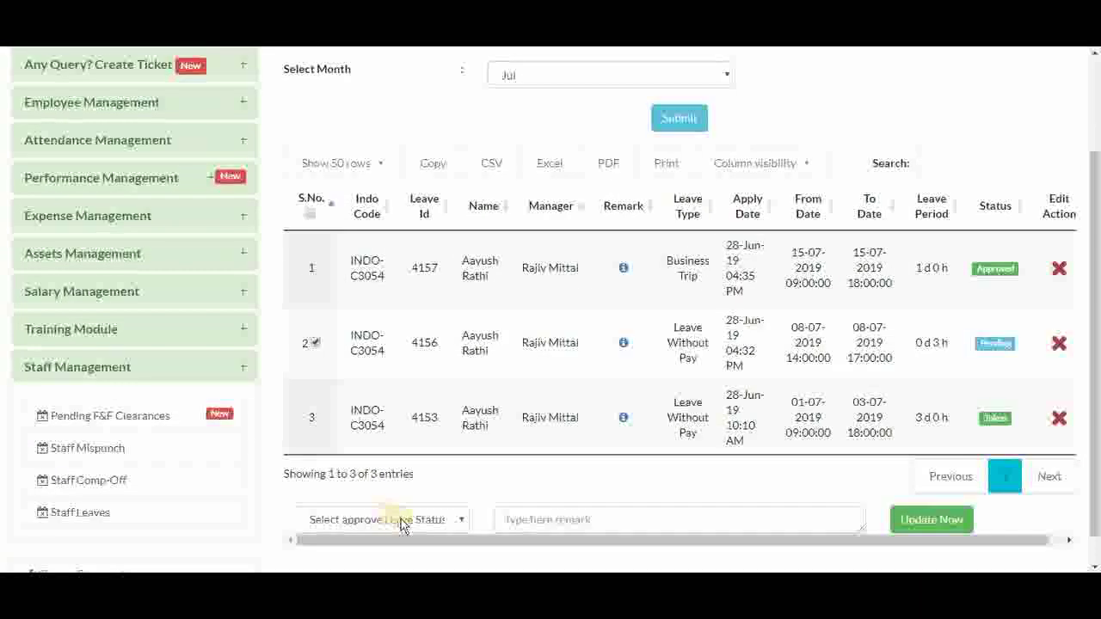
click(406, 516)
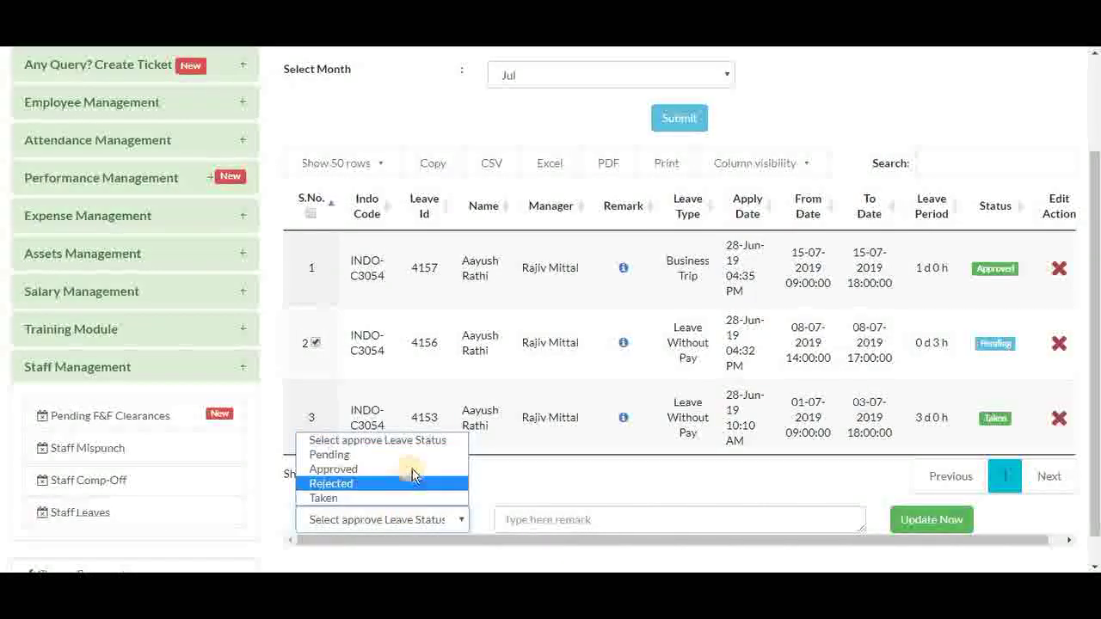
click(412, 472)
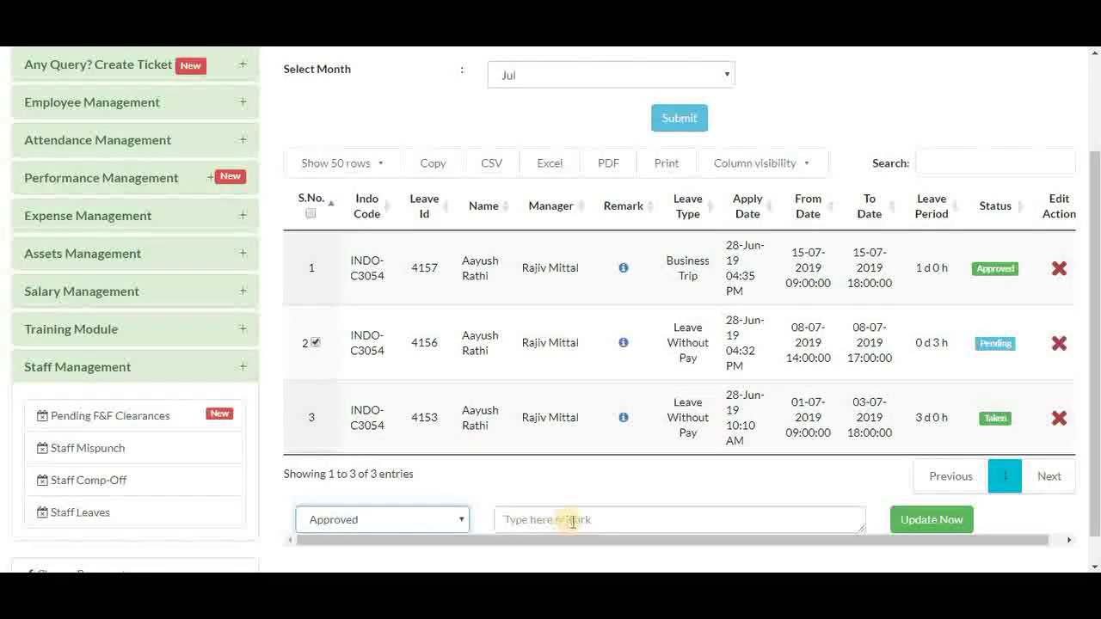
click(927, 524)
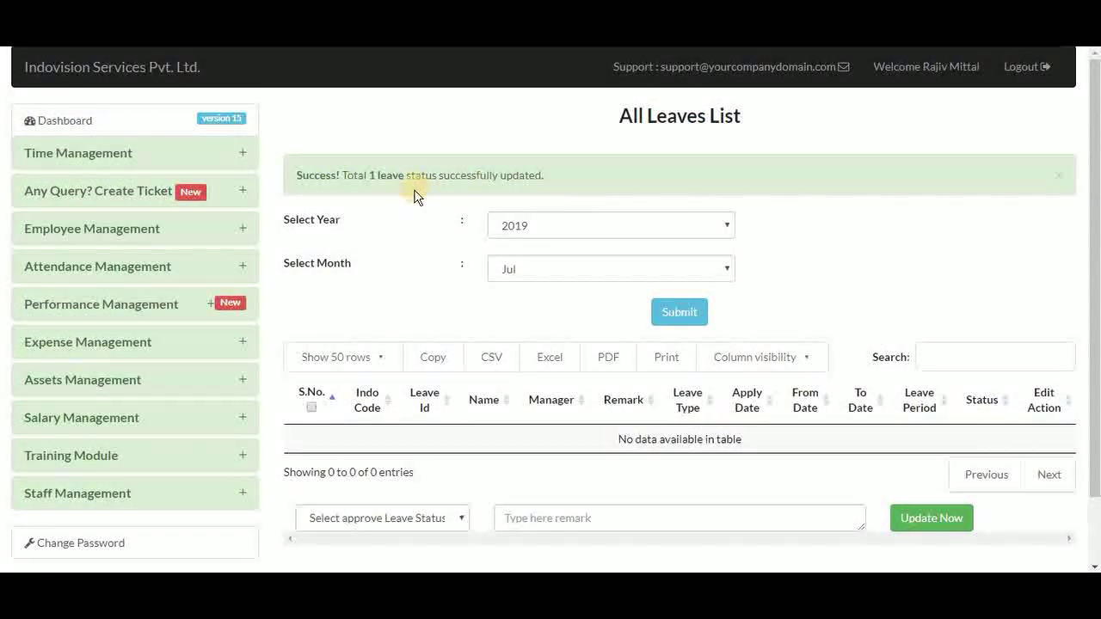
scroll(369, 204, down, 2)
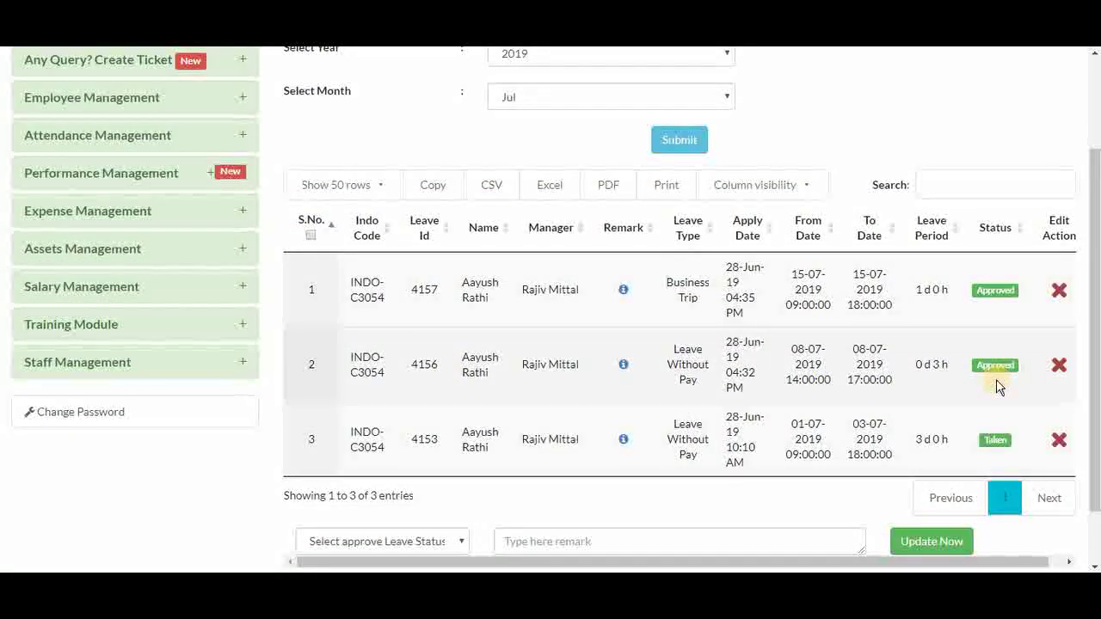
Step: Open the Apply For Leave form under Attendance Management and look over its fields
click(123, 140)
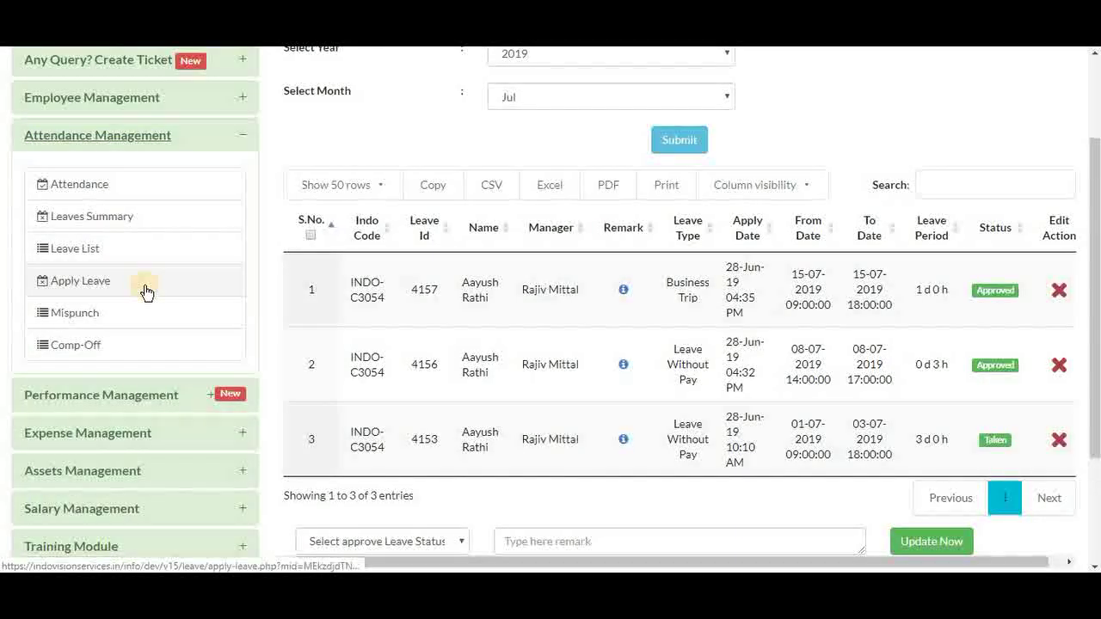
click(145, 291)
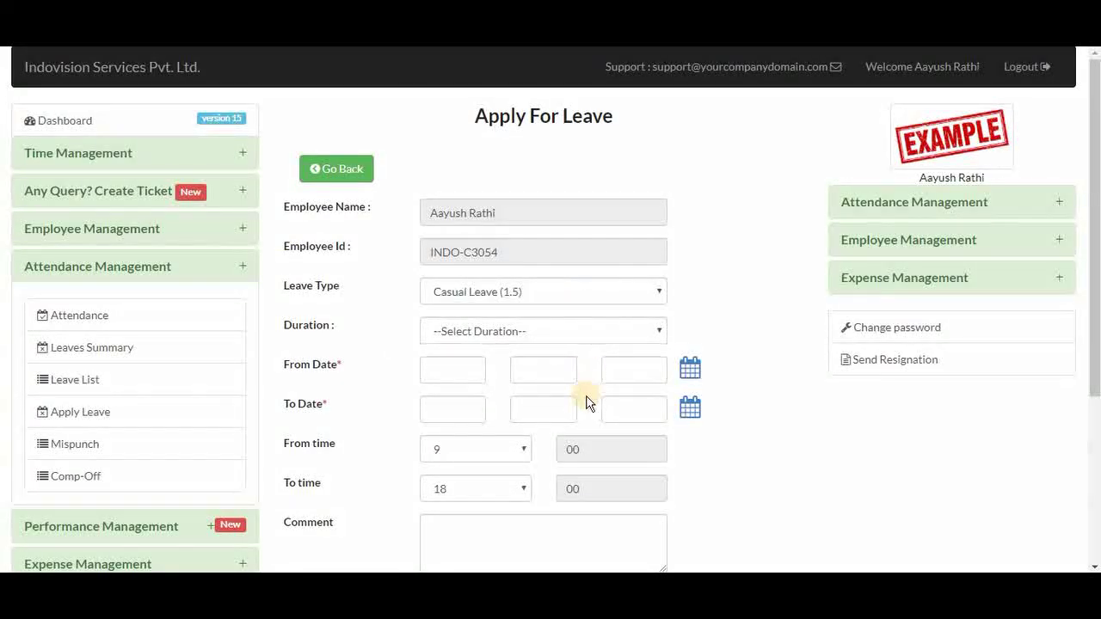
scroll(587, 402, down, 3)
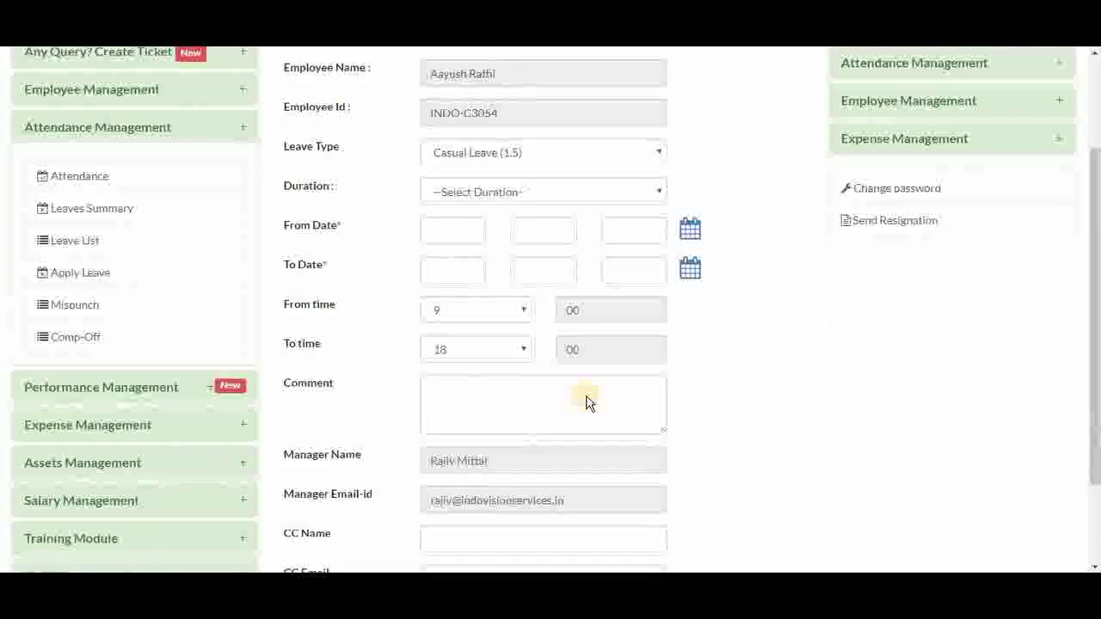
scroll(588, 403, up, 3)
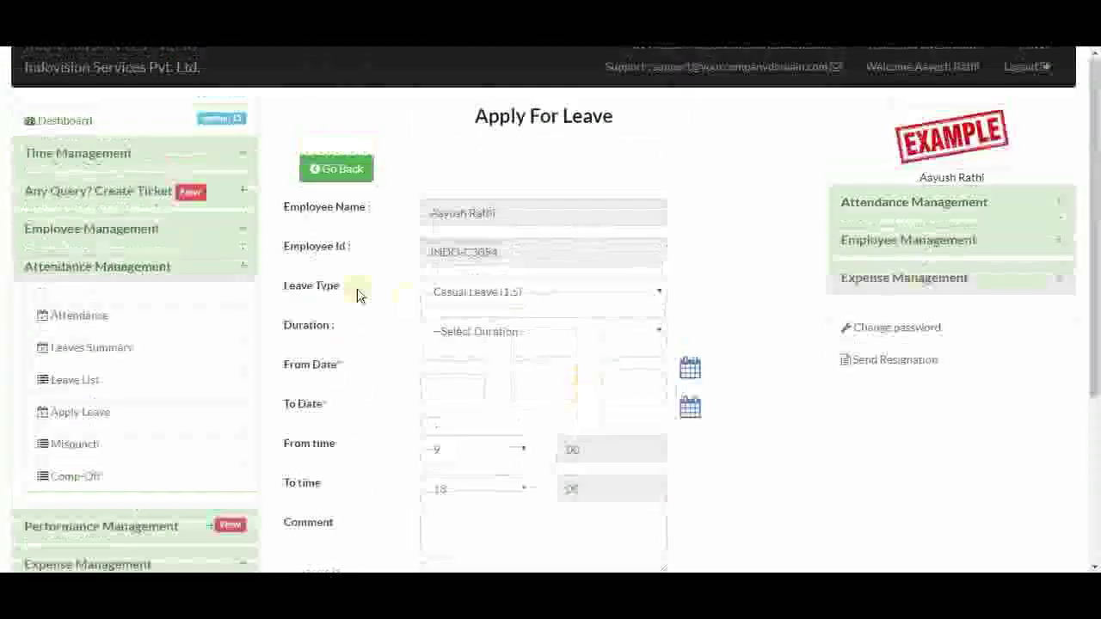
Step: Choose Casual Leave as the leave type and Full Day as the duration
click(558, 293)
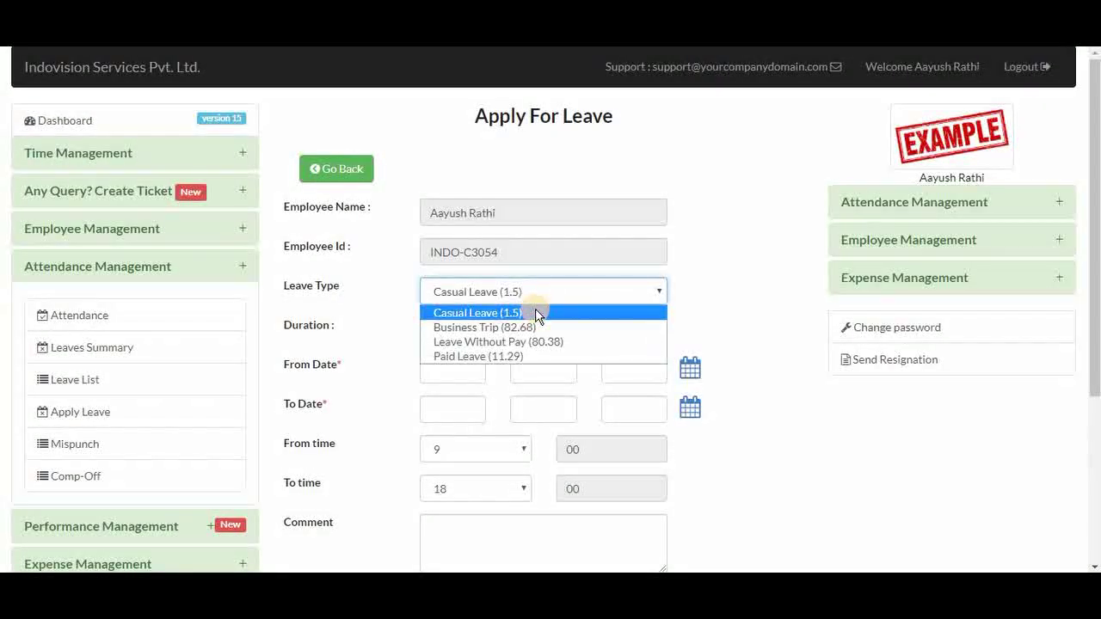
click(535, 314)
click(552, 336)
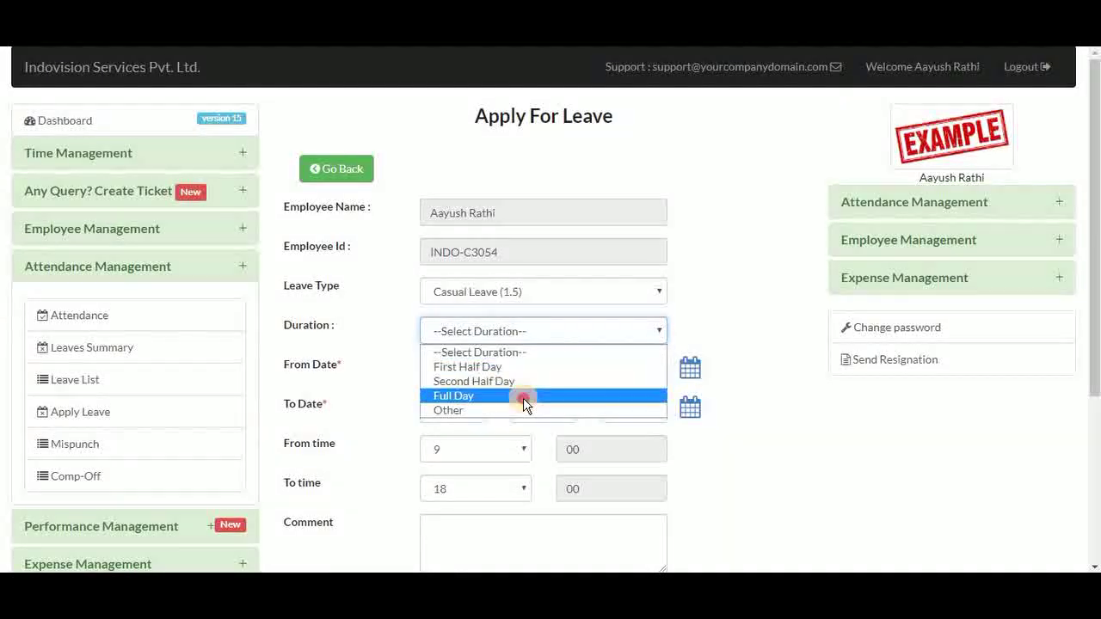
click(638, 395)
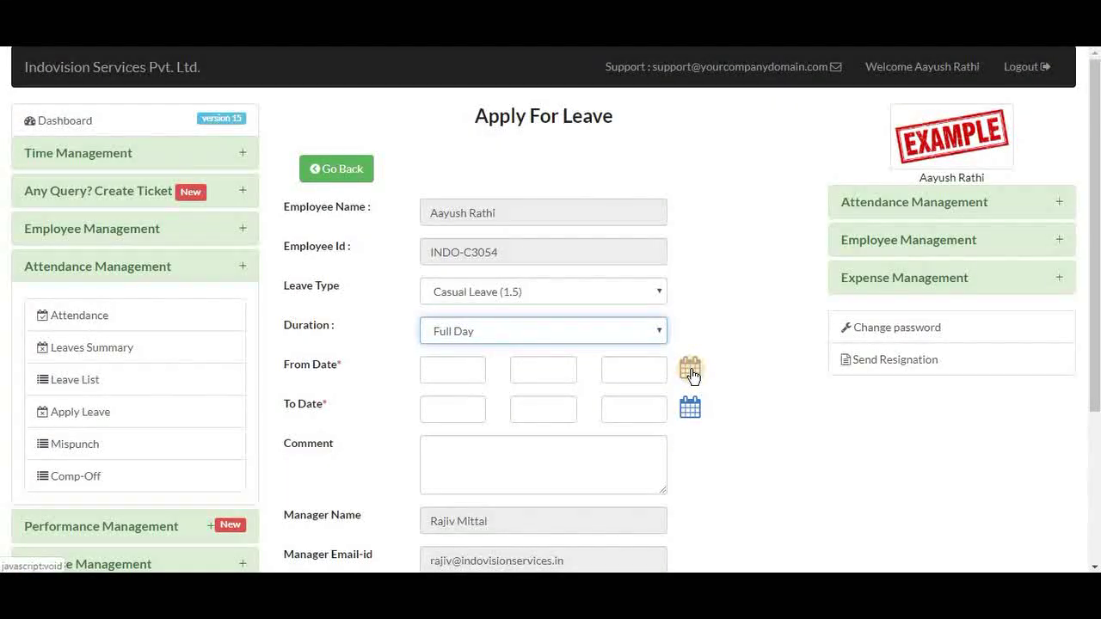
Step: Set the casual leave from 22-07-2019 to 23-07-2019 and try to submit the application
click(689, 367)
click(726, 493)
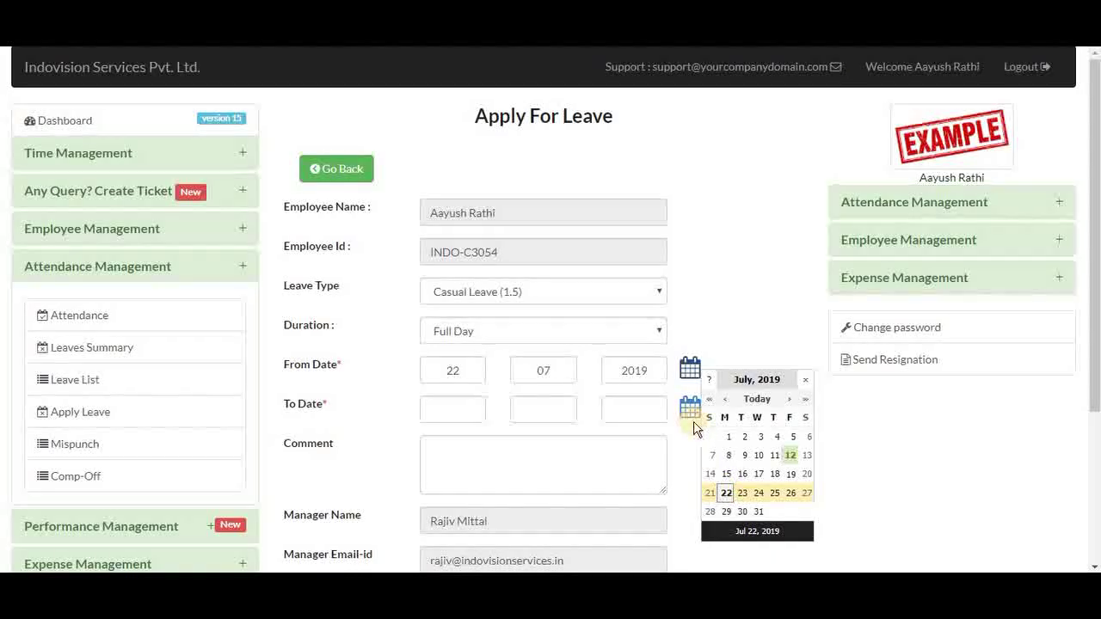
click(689, 411)
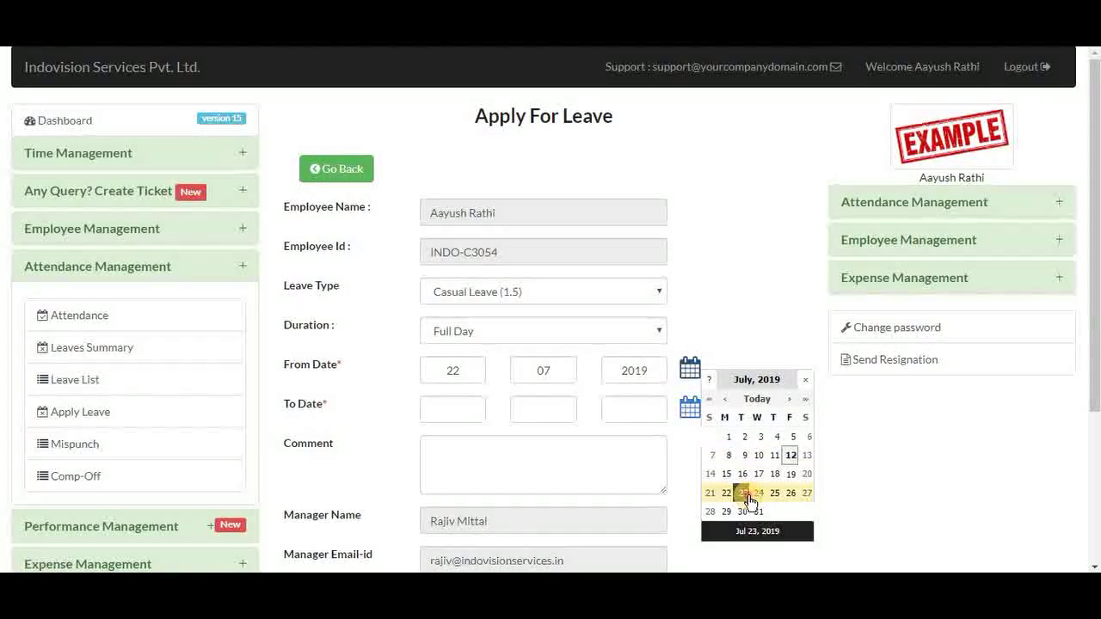
click(748, 497)
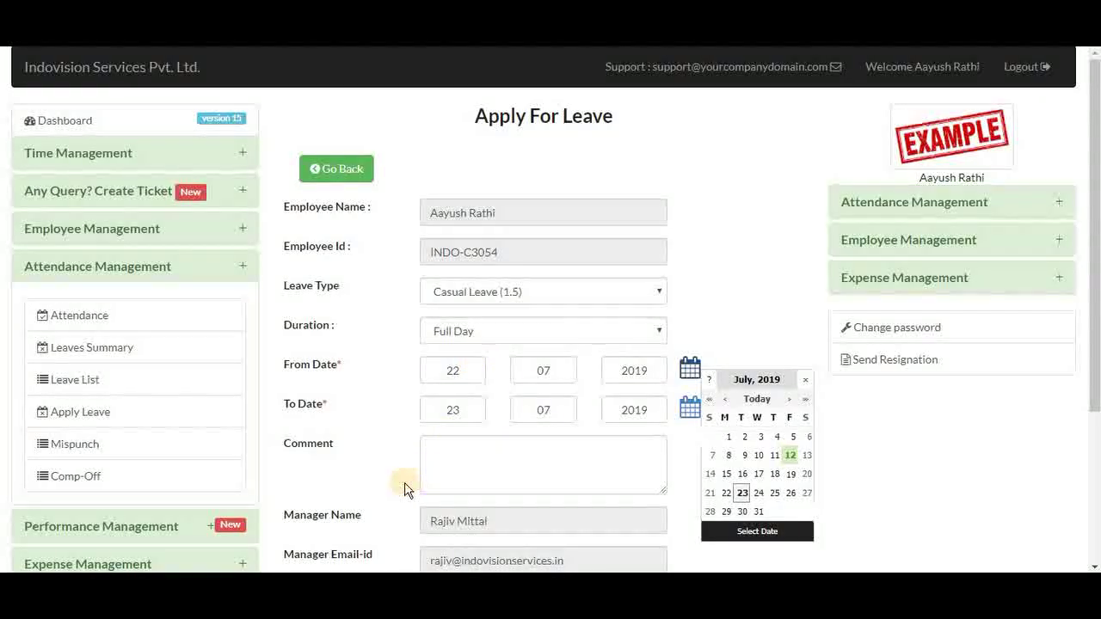
scroll(404, 488, down, 3)
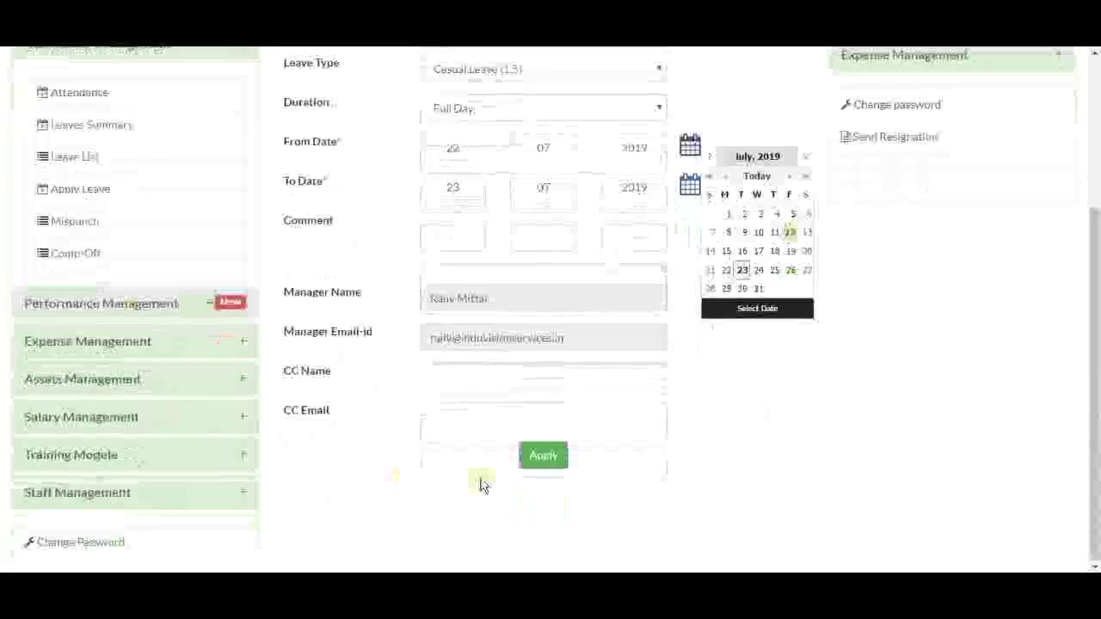
click(539, 463)
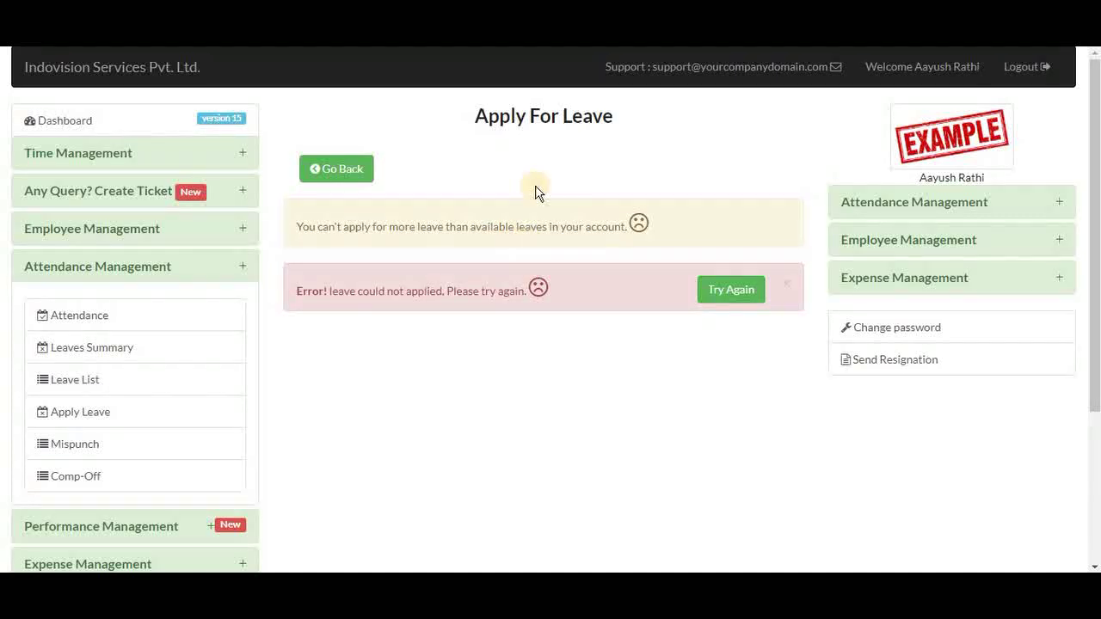
Step: In a fresh leave application, choose Business Trip as the leave type and Full Day as the duration
click(578, 296)
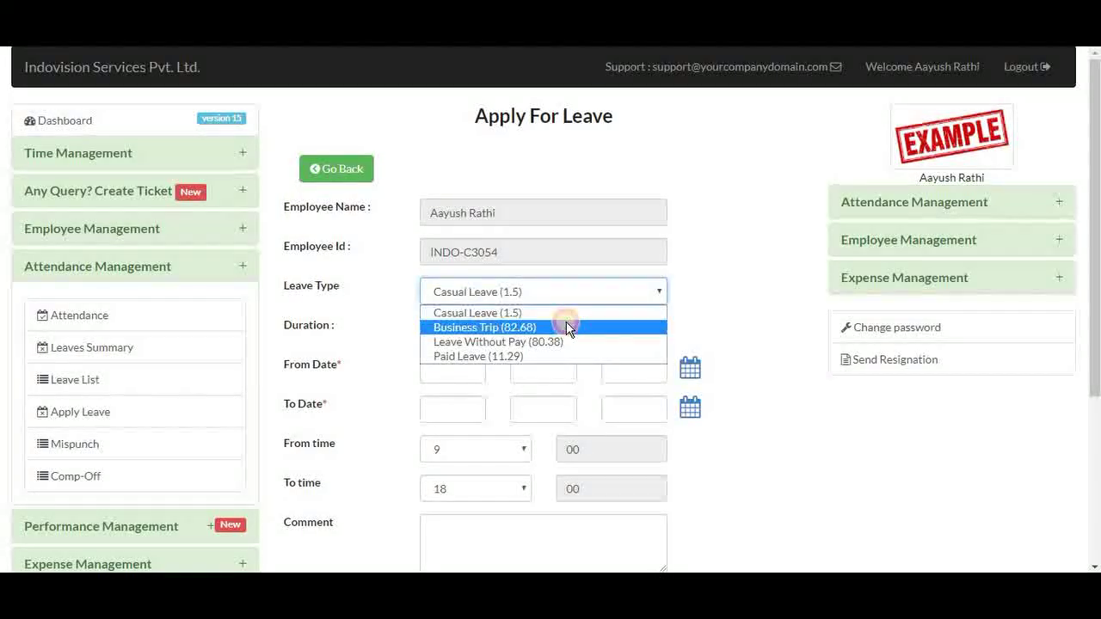
click(566, 322)
click(600, 334)
click(543, 393)
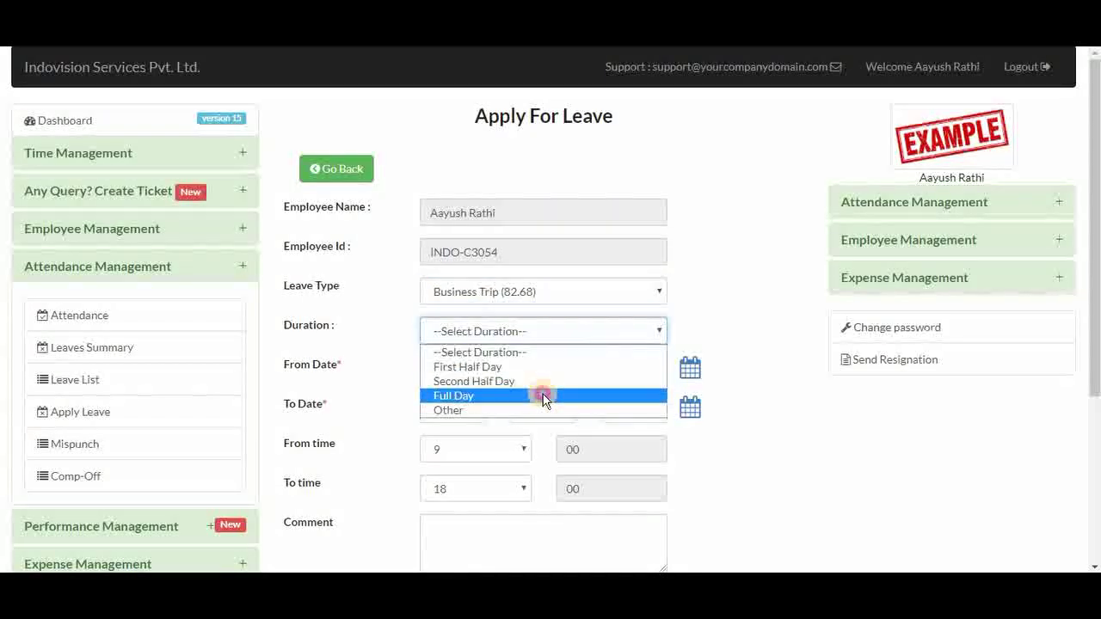
Step: Set the business trip from 22-07-2019 to 23-07-2019 and submit the leave application
click(692, 377)
click(727, 493)
click(690, 410)
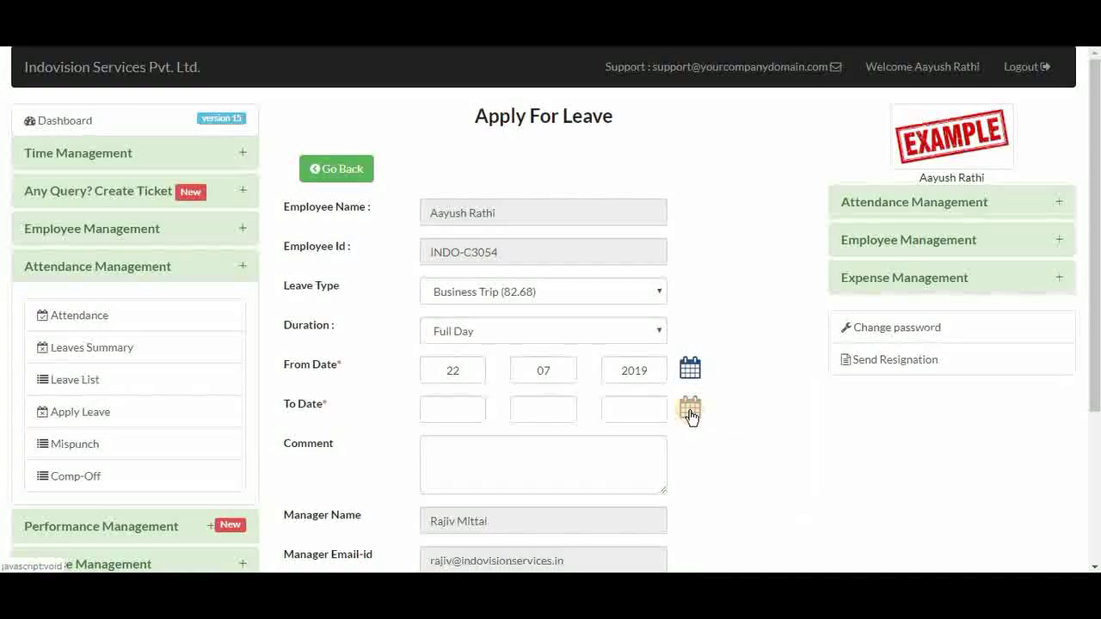
click(742, 498)
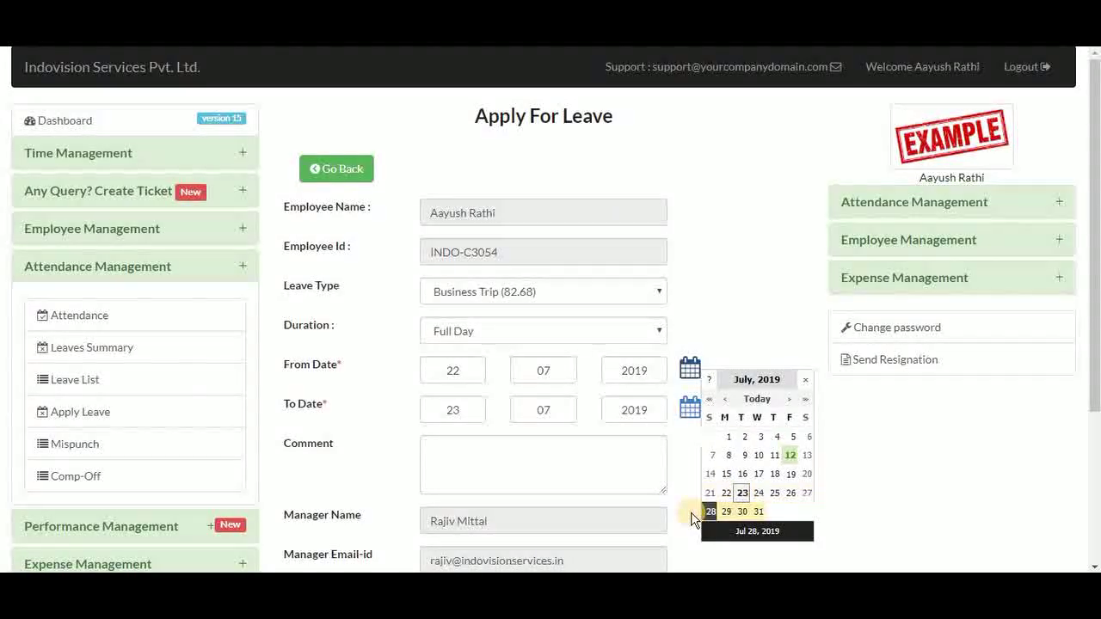
scroll(602, 482, down, 3)
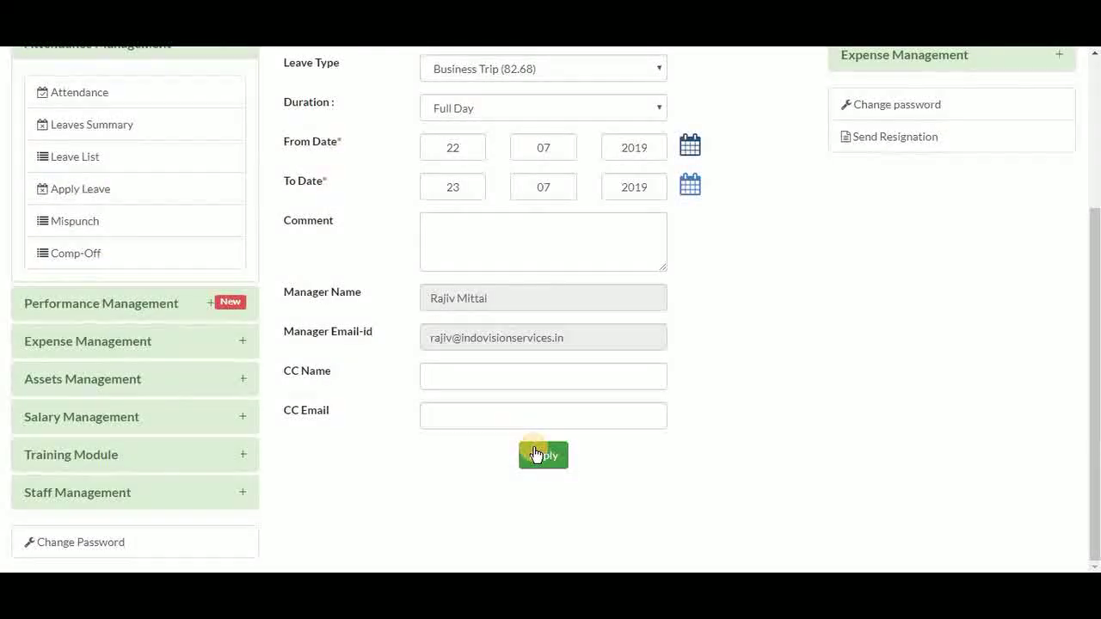
click(535, 454)
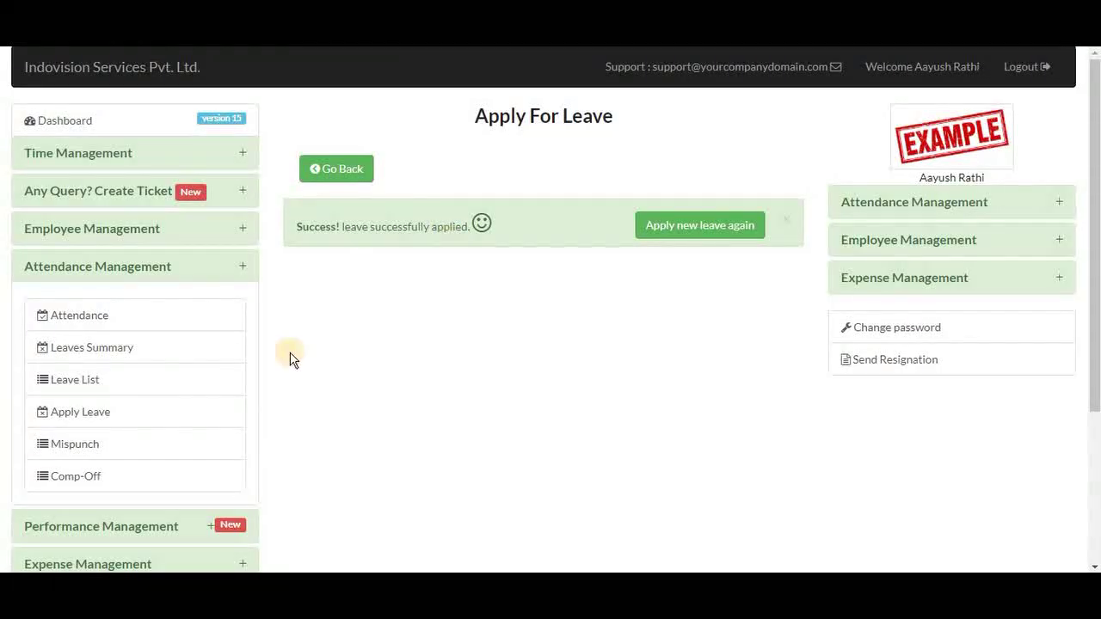
Step: Check the new Business Trip request in the employee's leave list, and open the Mispunch page
click(145, 387)
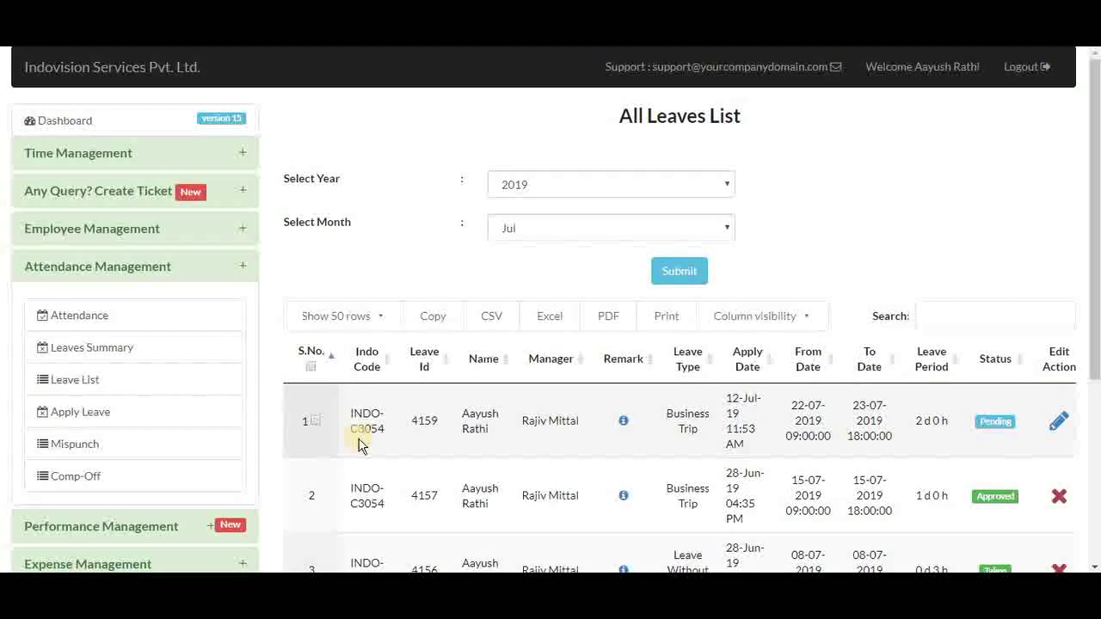
click(160, 457)
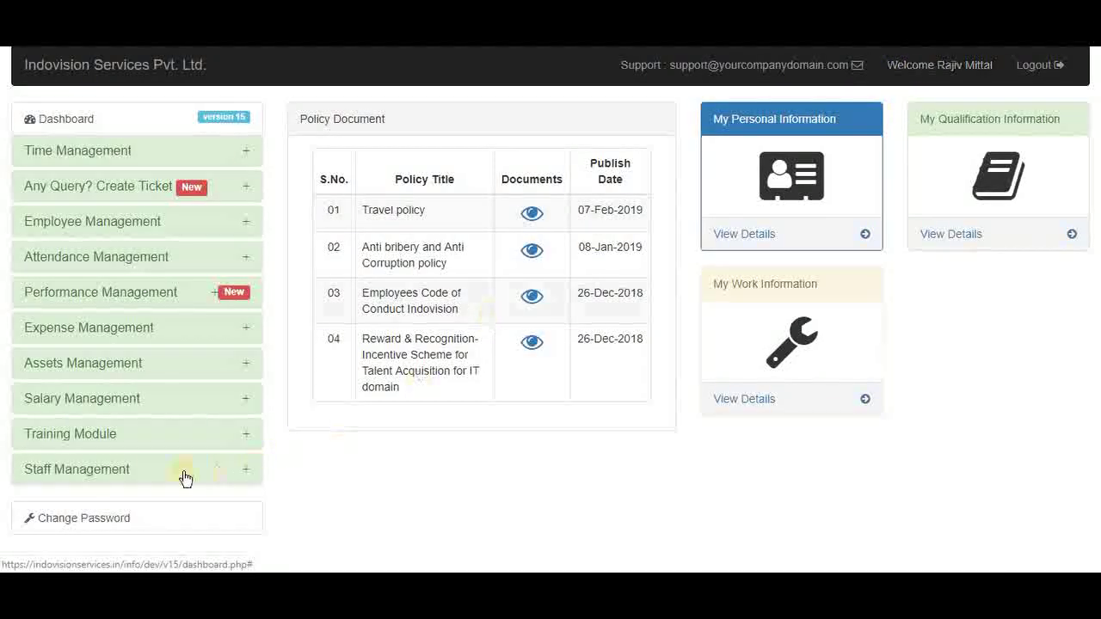
Step: From the manager's account, open the Staff Mispunch list and review the remarks and status of the first two requests
click(96, 477)
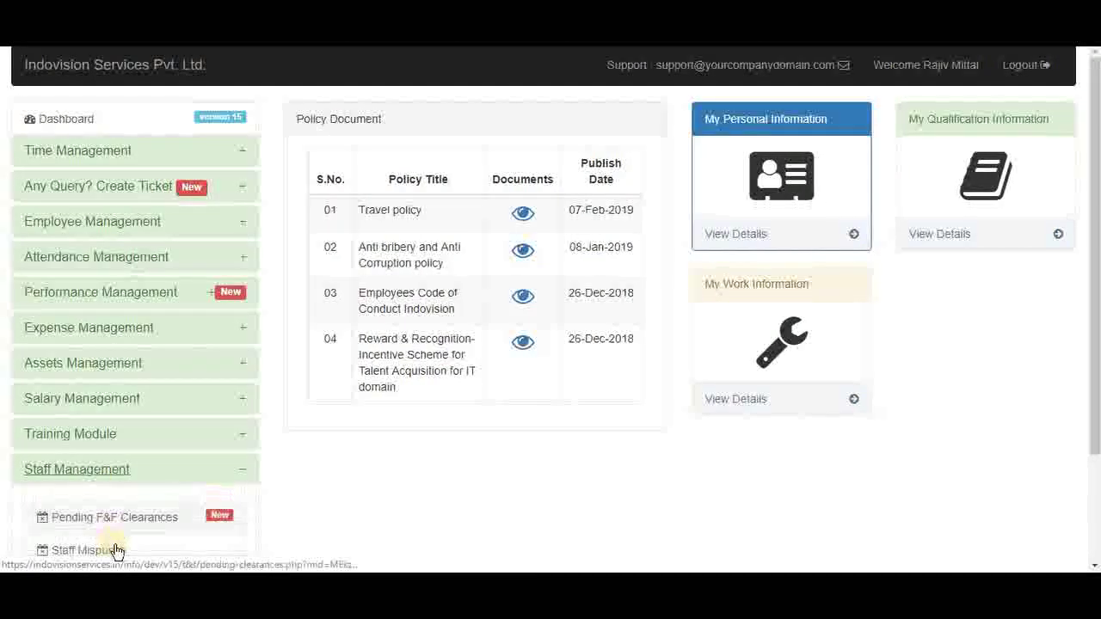
click(116, 550)
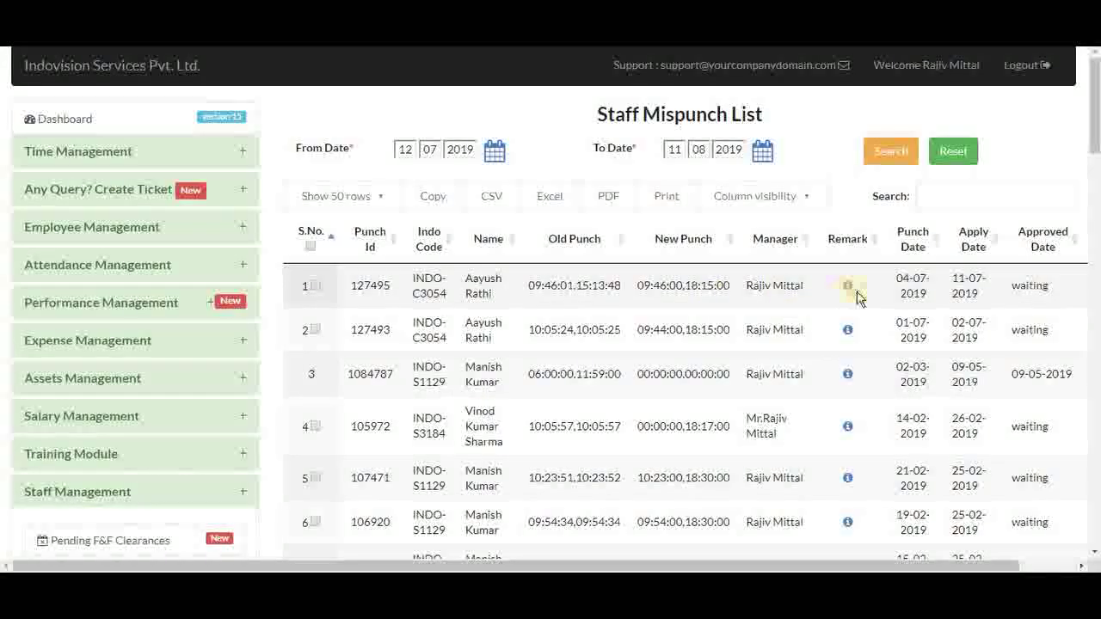
mouse_move(848, 289)
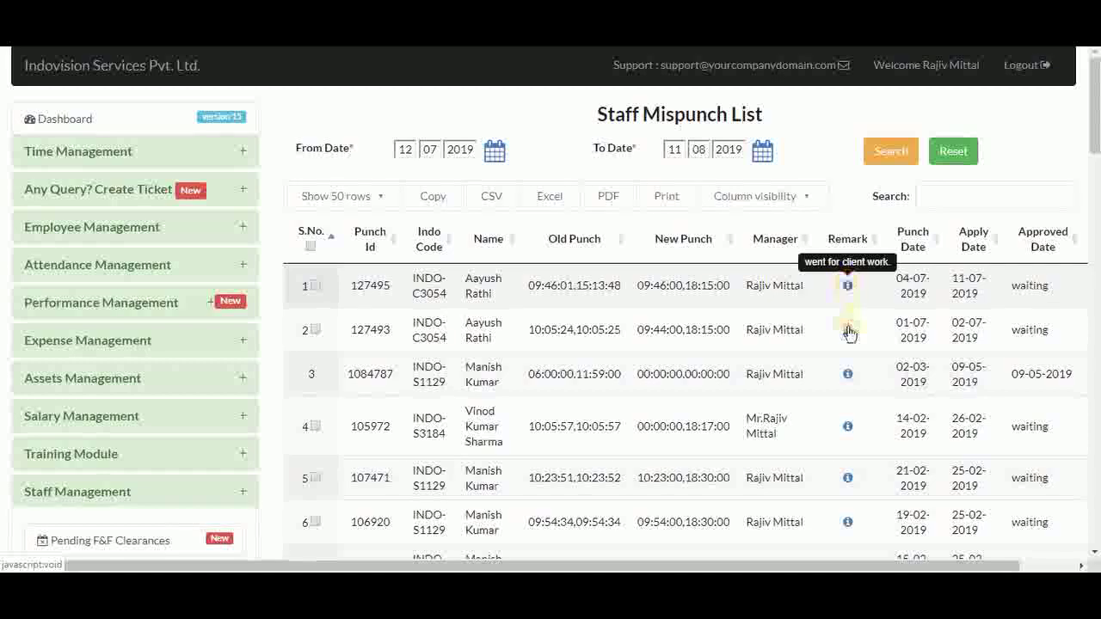
mouse_move(848, 334)
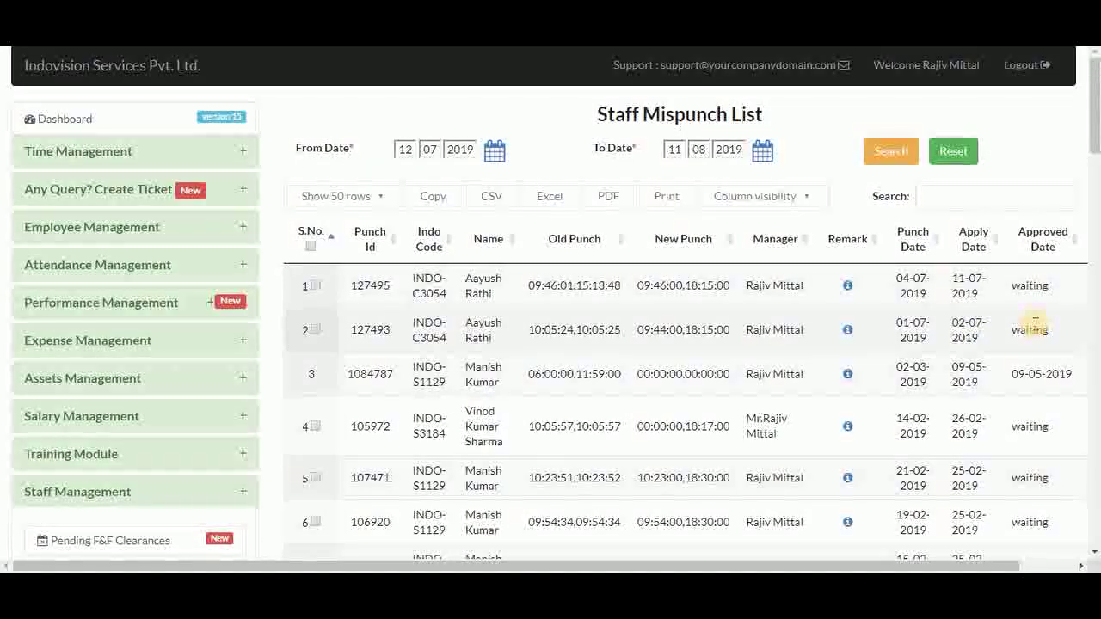
scroll(1035, 323, right, 1)
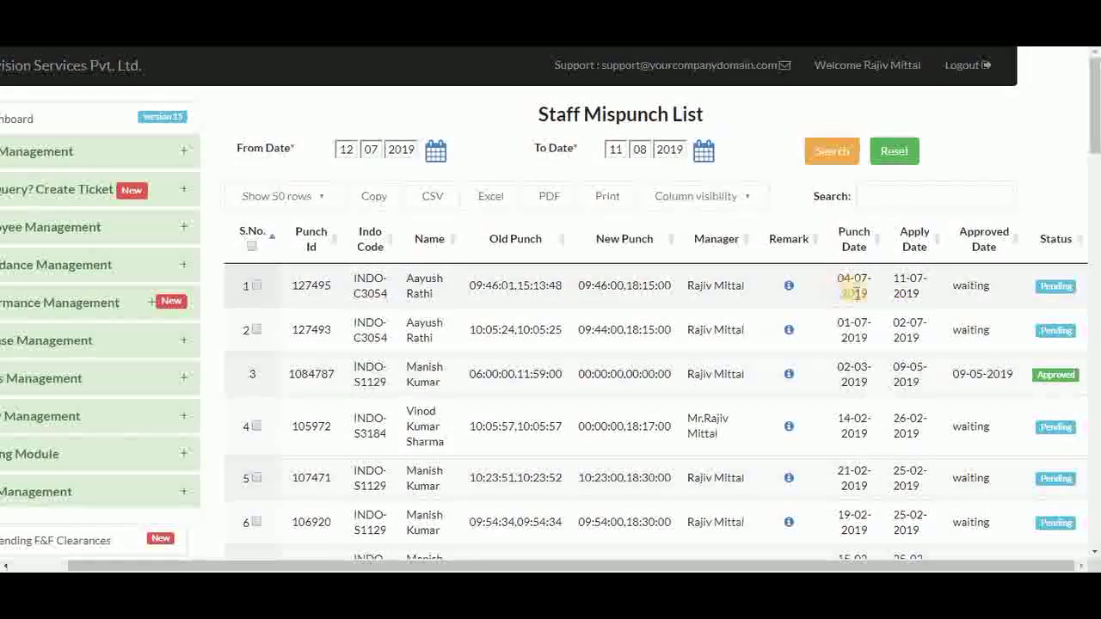
Step: Select the first pending request in the Staff Mispunch List and update its mispunch status to Approved
click(256, 286)
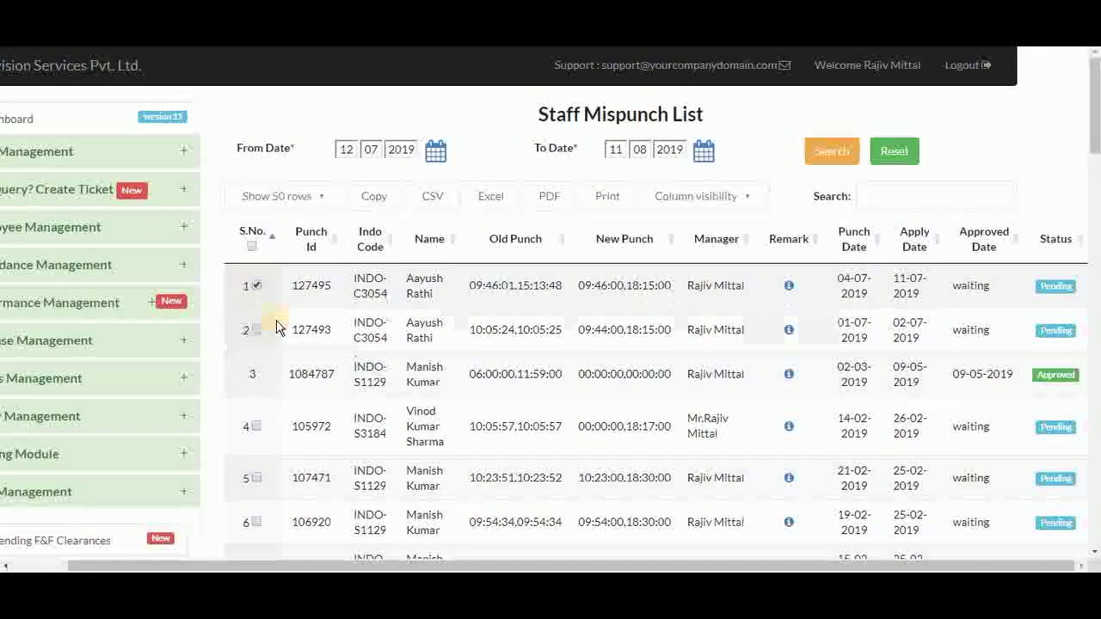
scroll(276, 327, down, 20)
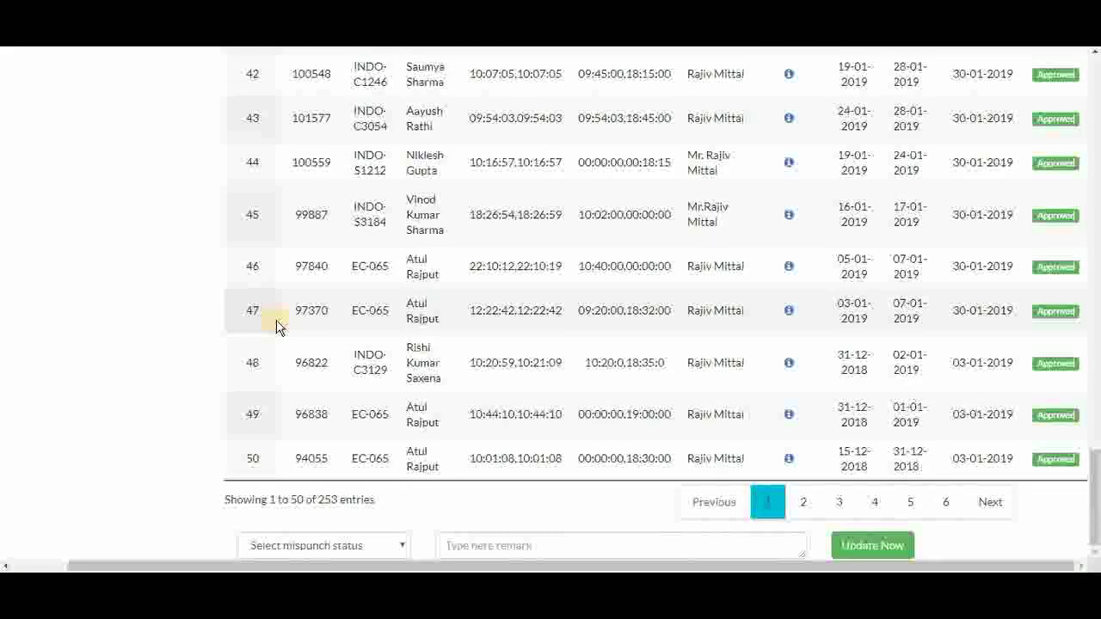
click(366, 546)
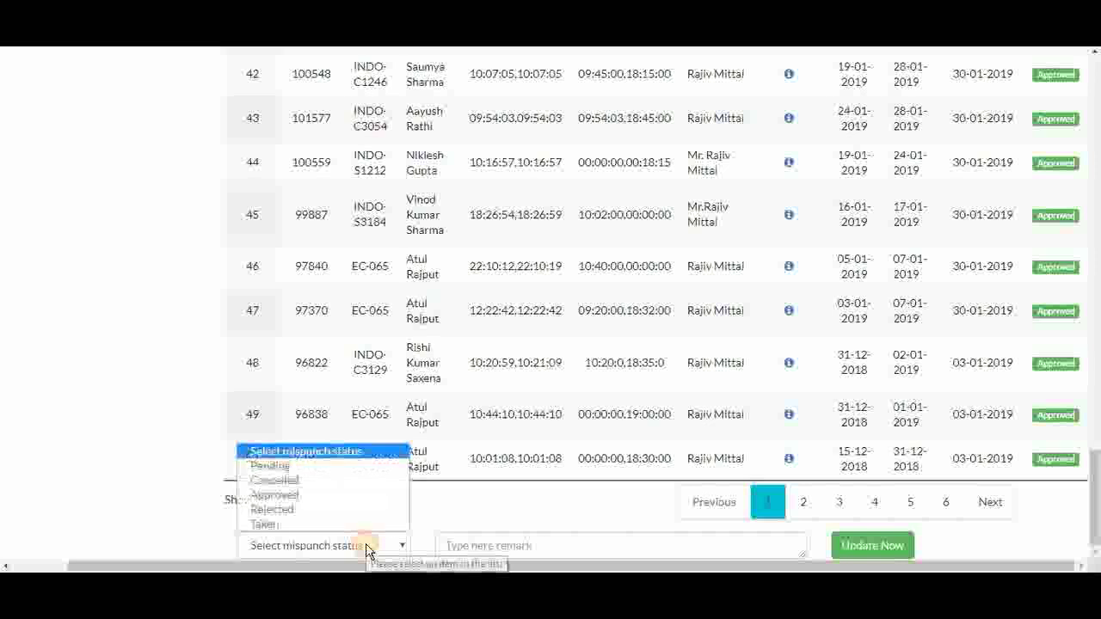
click(343, 495)
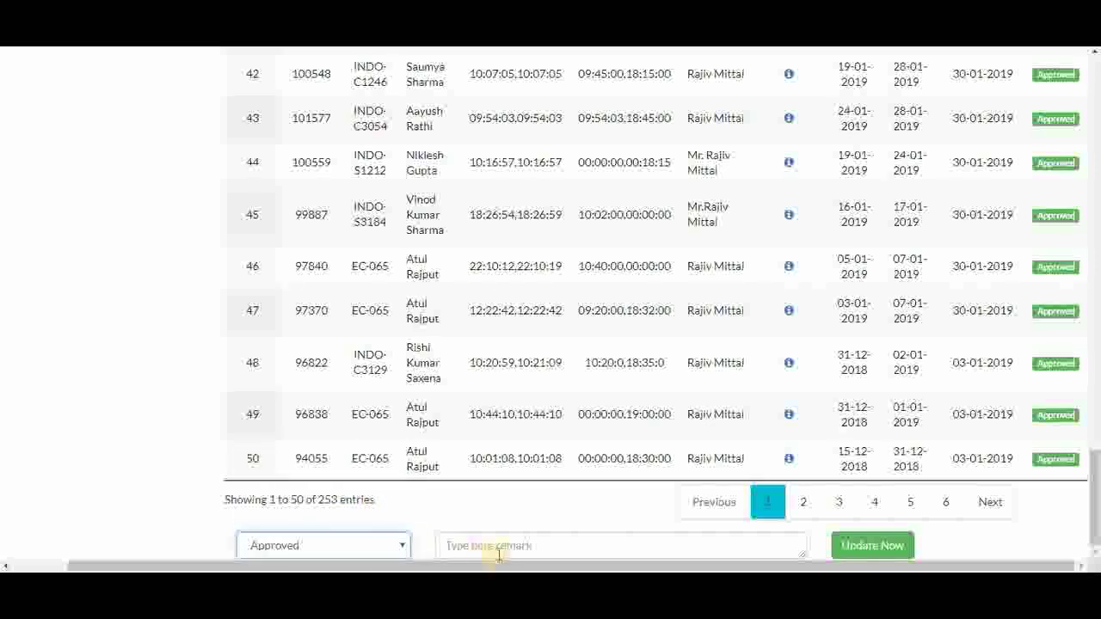
click(874, 548)
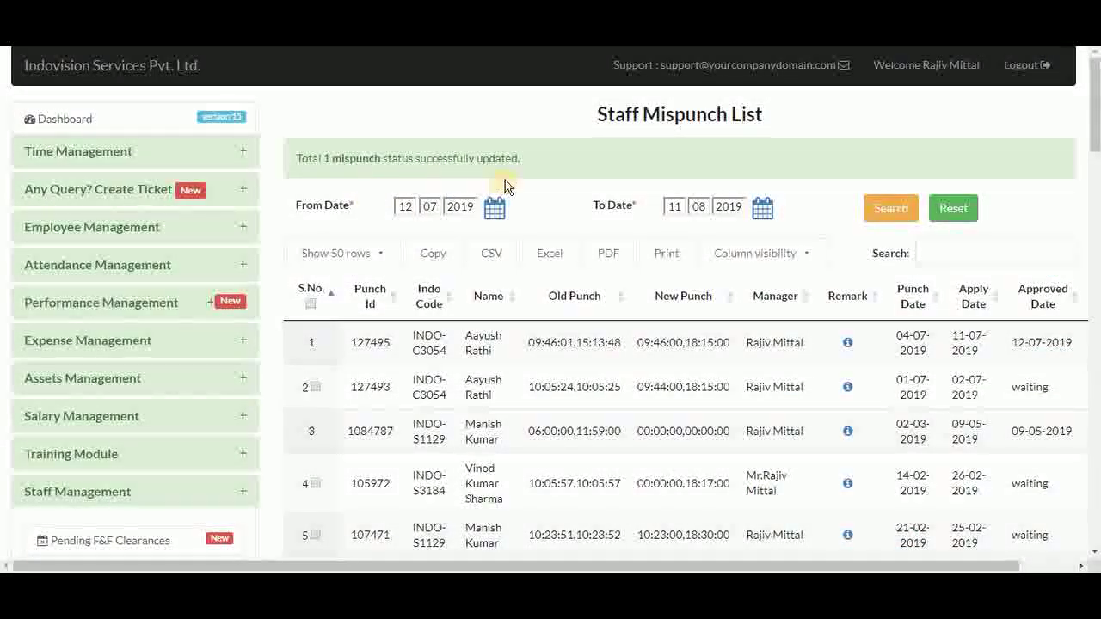
scroll(728, 352, right, 2)
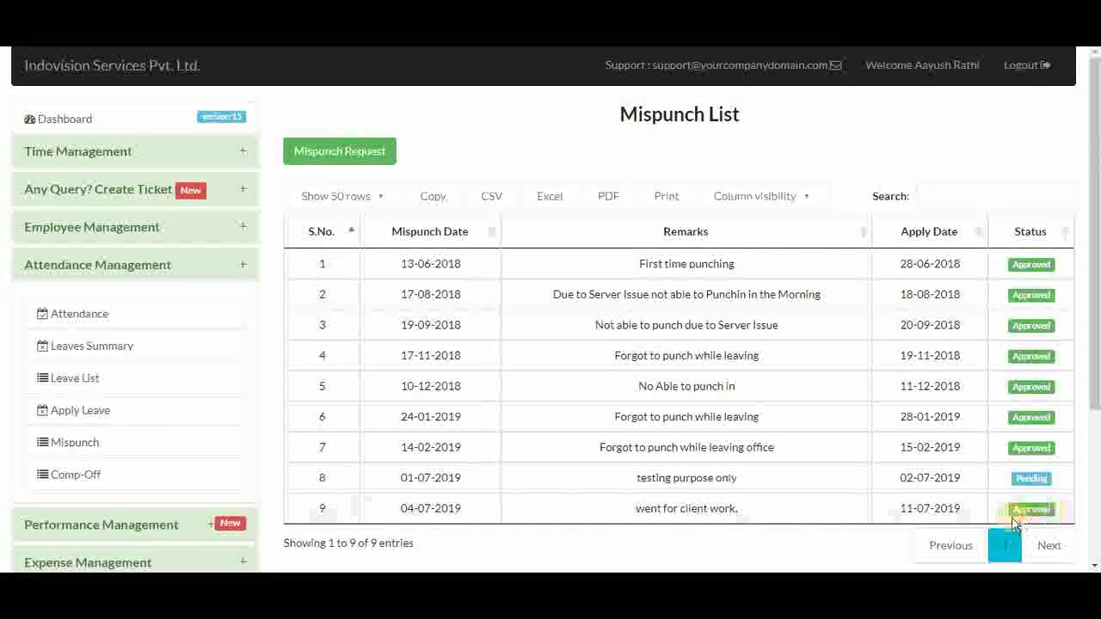
Step: From the employee's account, submit a comp-off request for 7-07-2019 with the comment "testing purpose only"
click(188, 477)
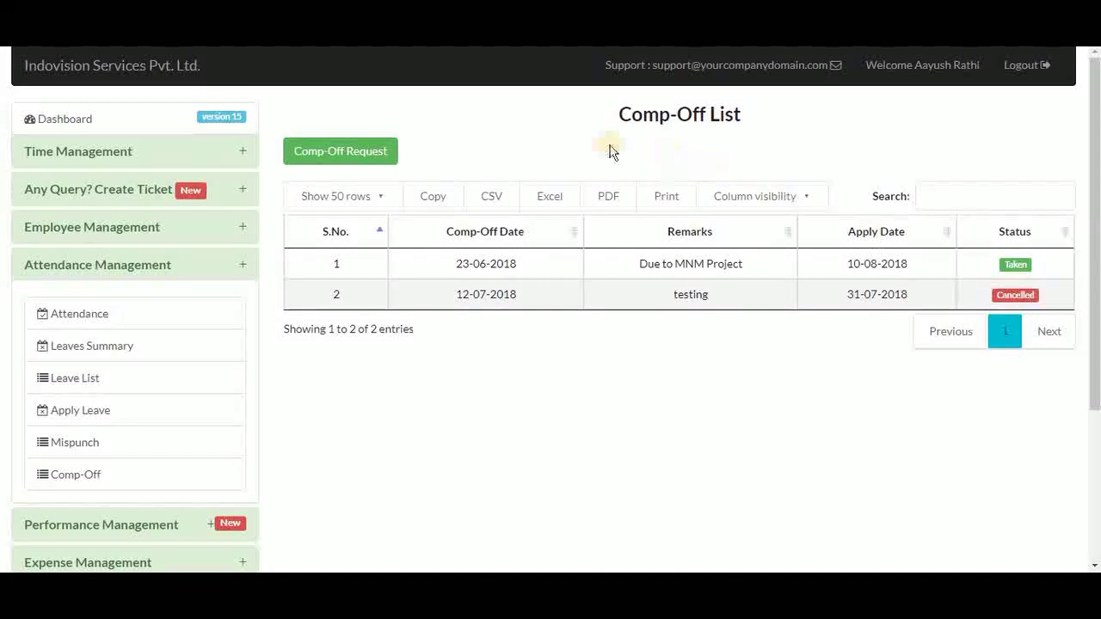
click(359, 152)
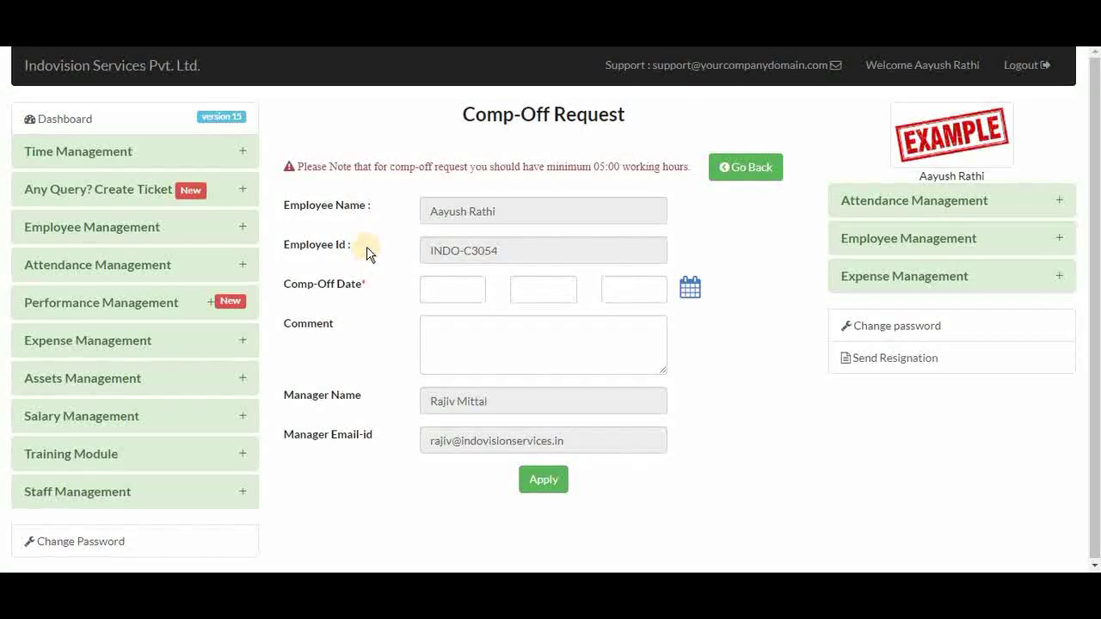
click(692, 289)
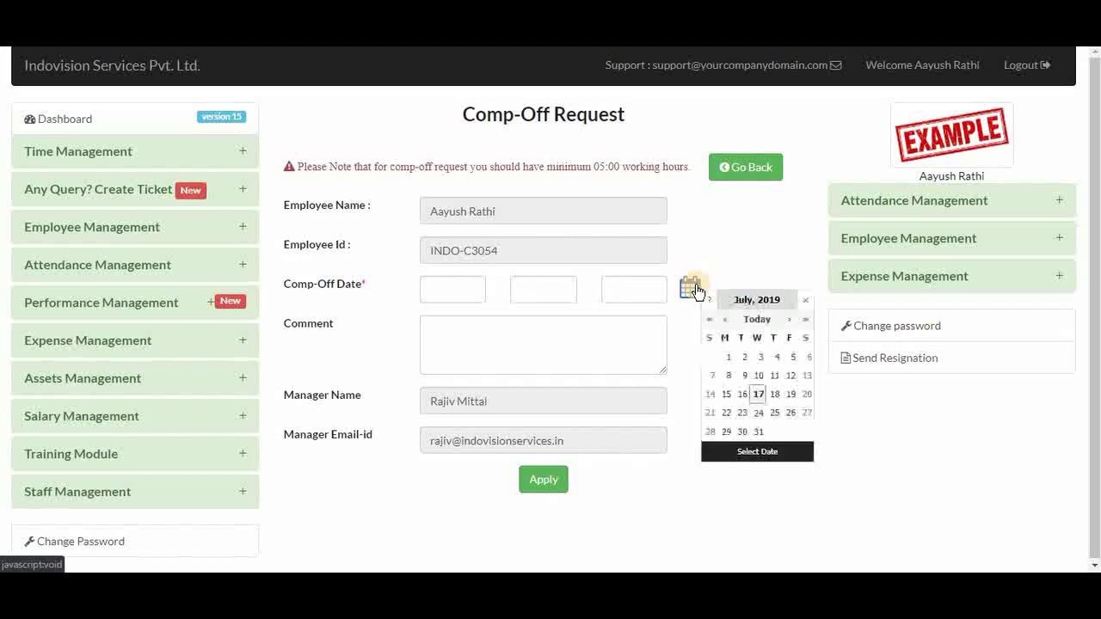
click(710, 377)
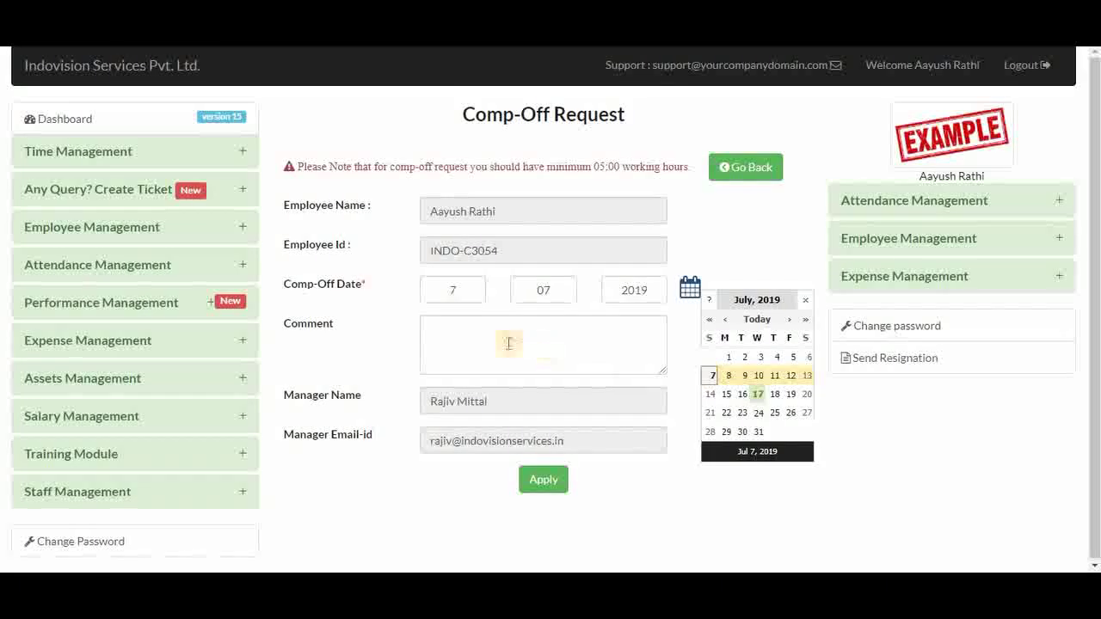
click(446, 330)
text(testing purpose only)
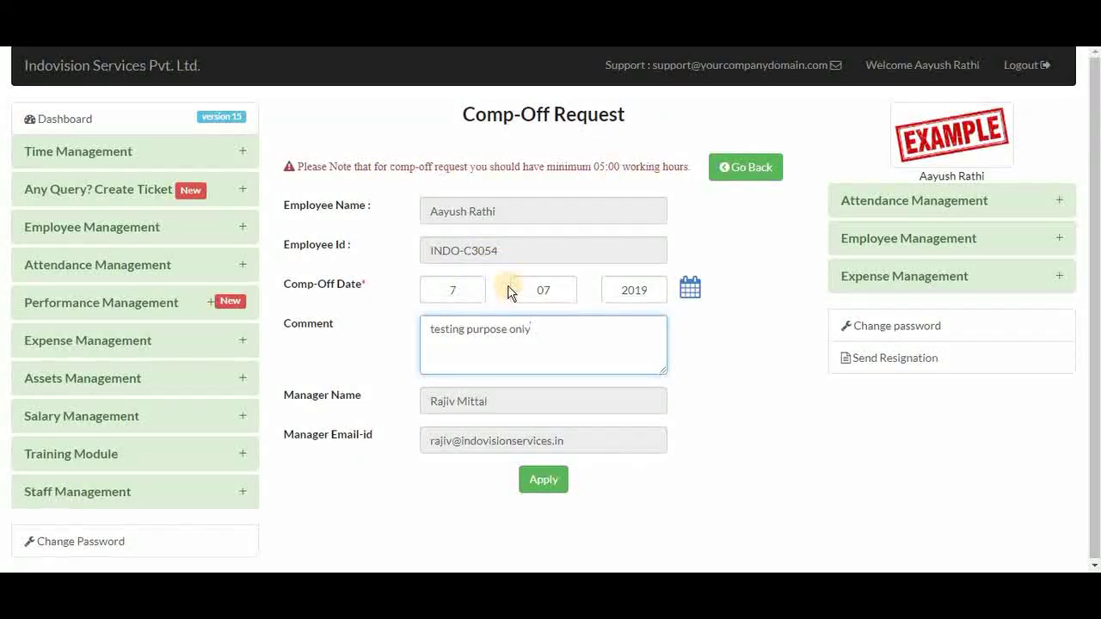
click(544, 482)
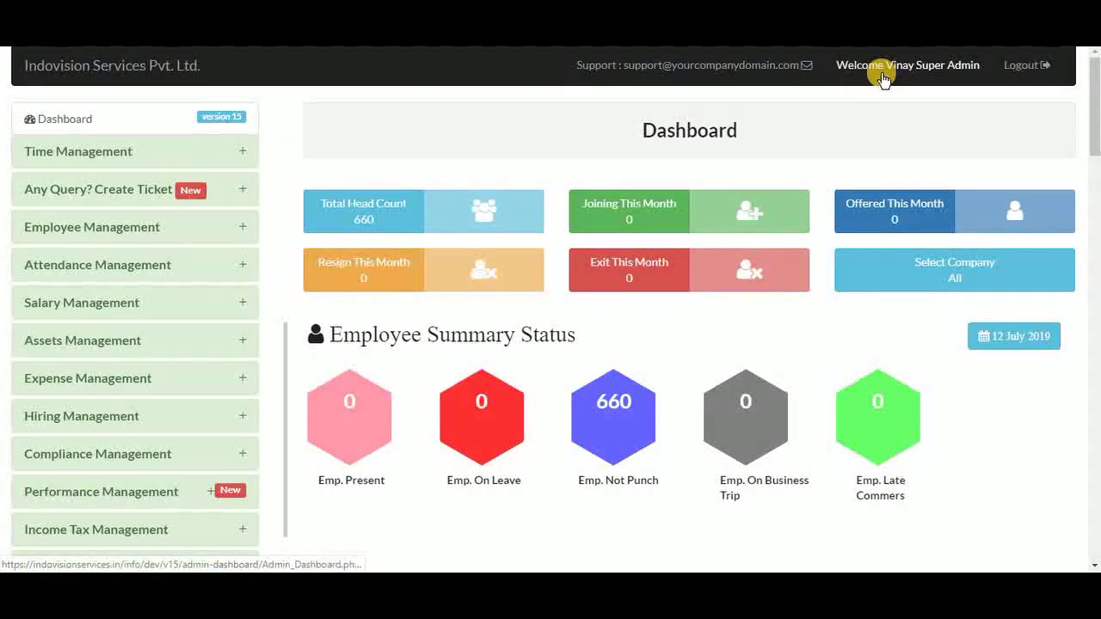
Step: From the super admin account, open the Monthly Summary Attendance report and choose Indovision Services Pvt. Ltd. as the company
click(159, 268)
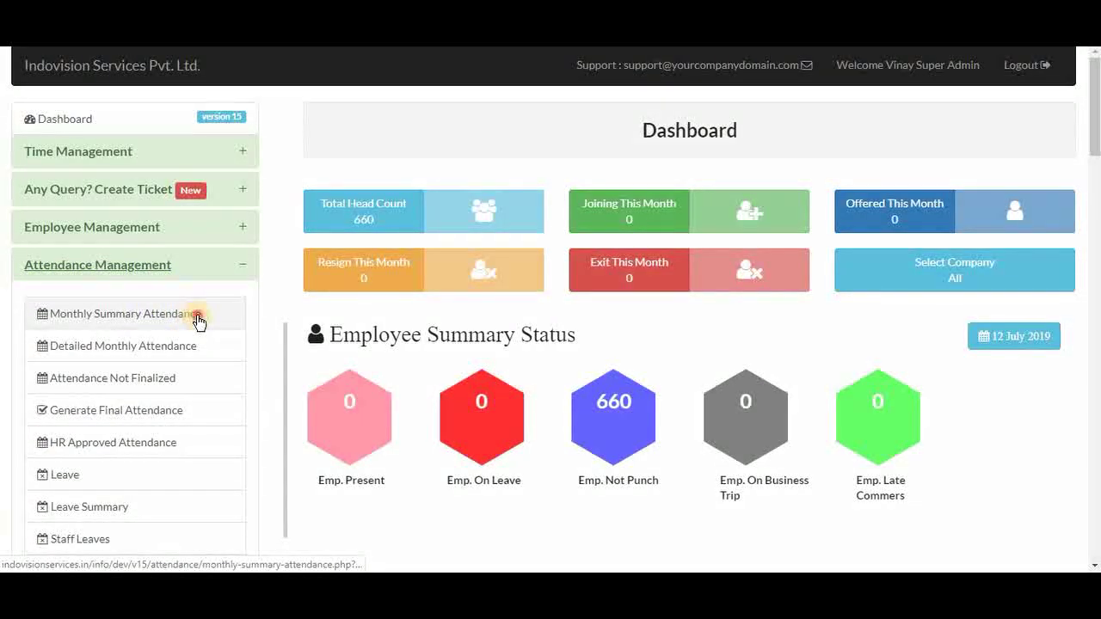
click(200, 320)
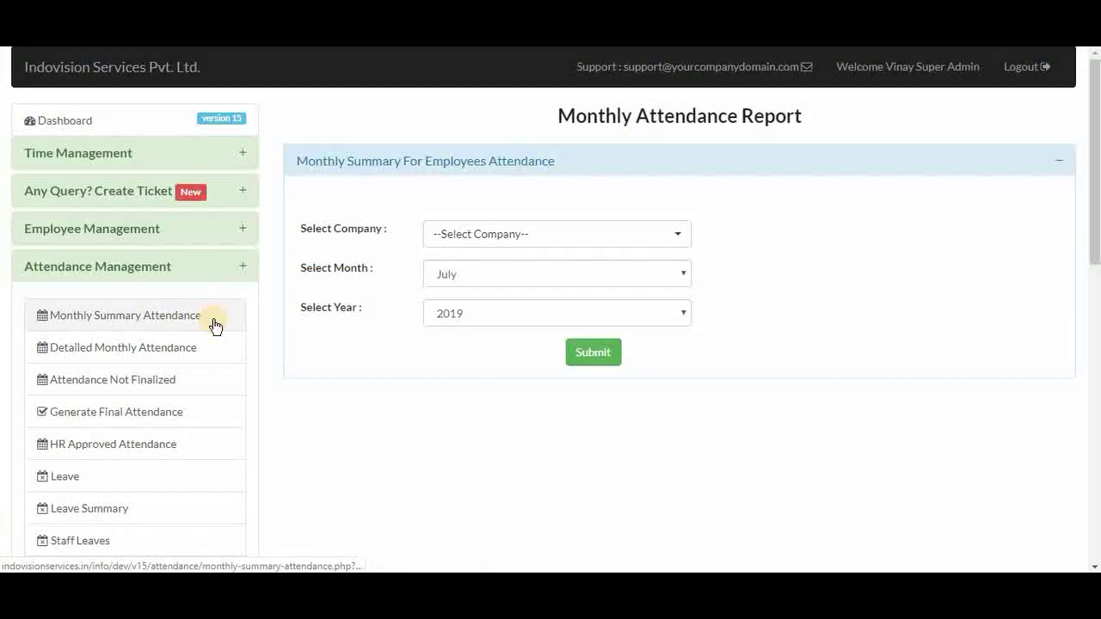
click(487, 247)
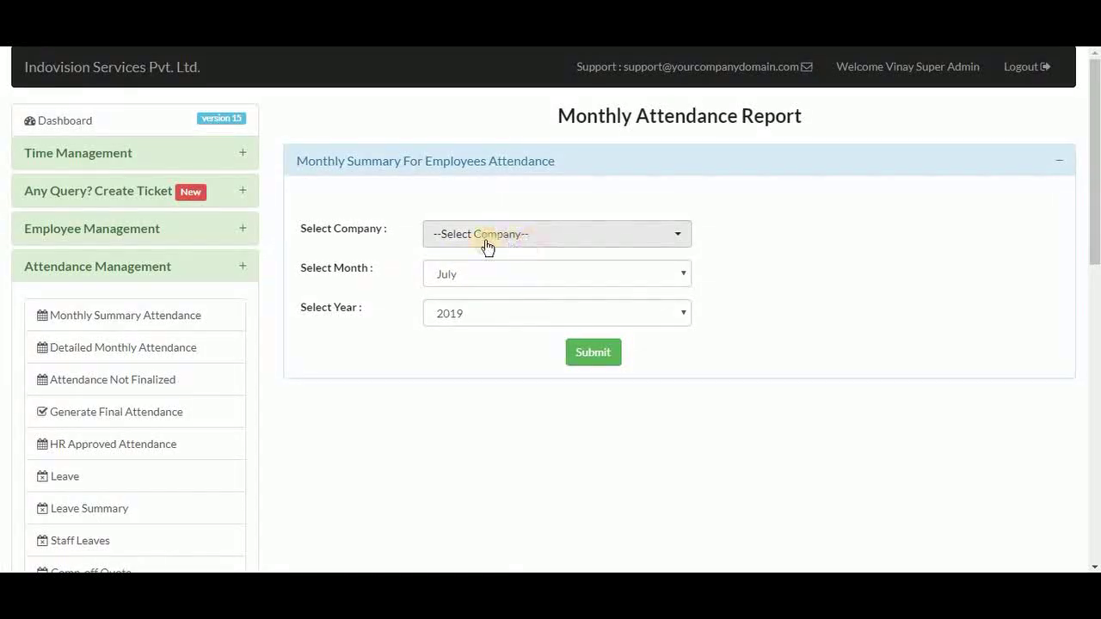
click(539, 245)
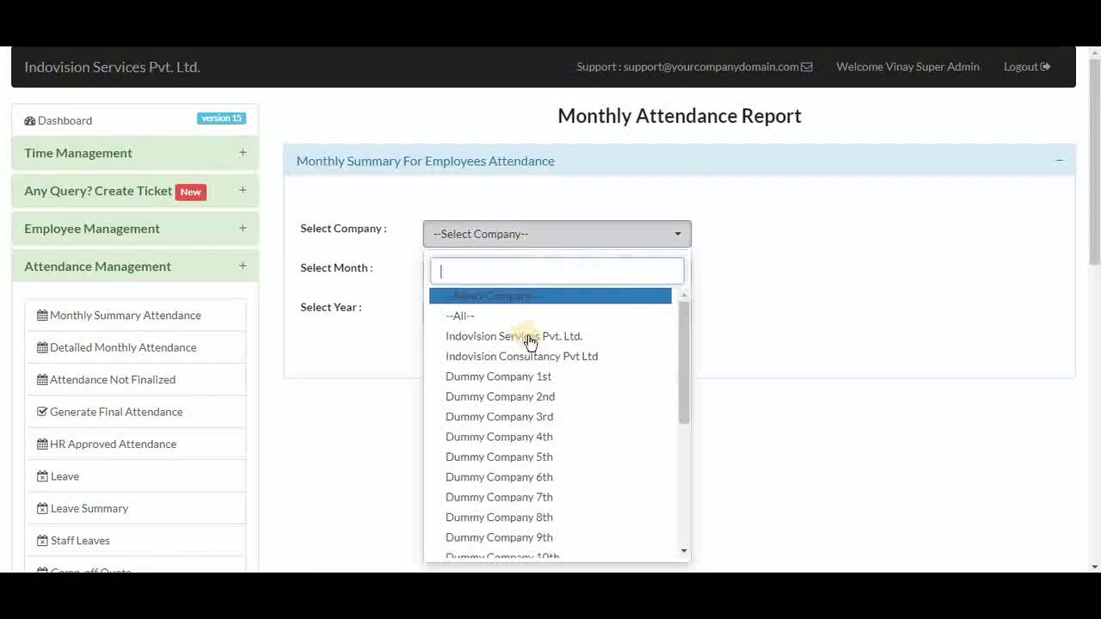
click(528, 336)
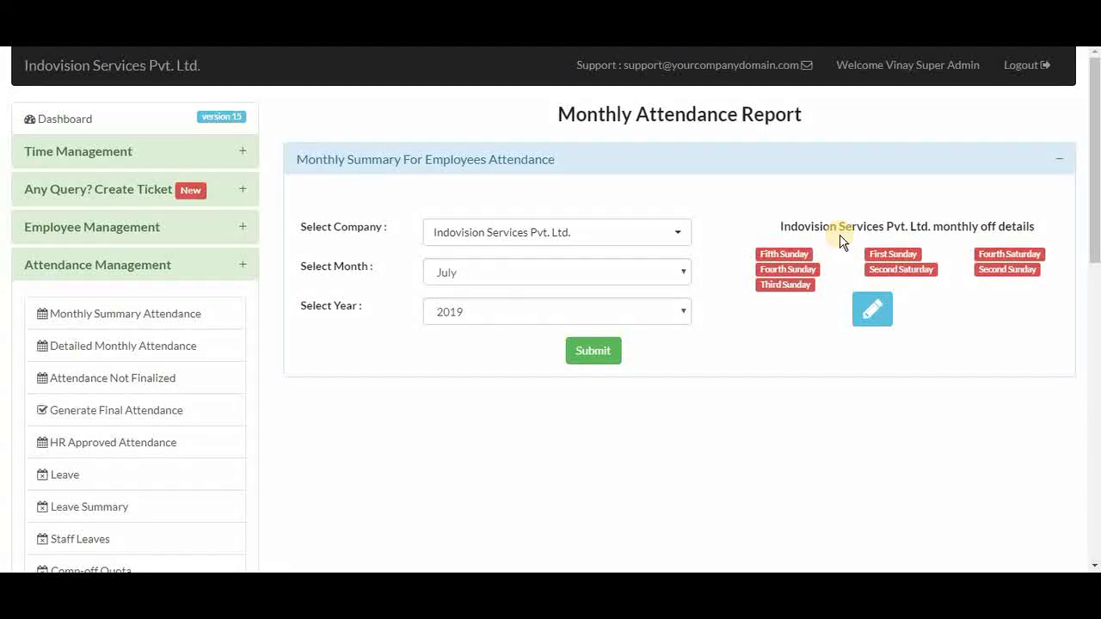
Step: Generate the monthly attendance report for February 2019 and review the employee rows
click(613, 281)
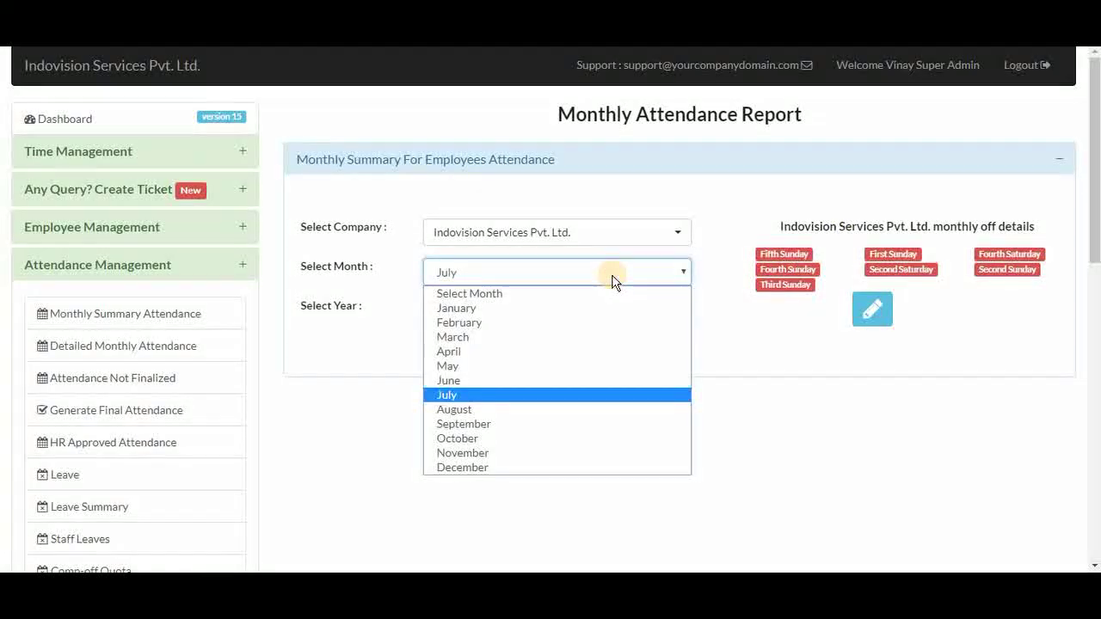
click(539, 325)
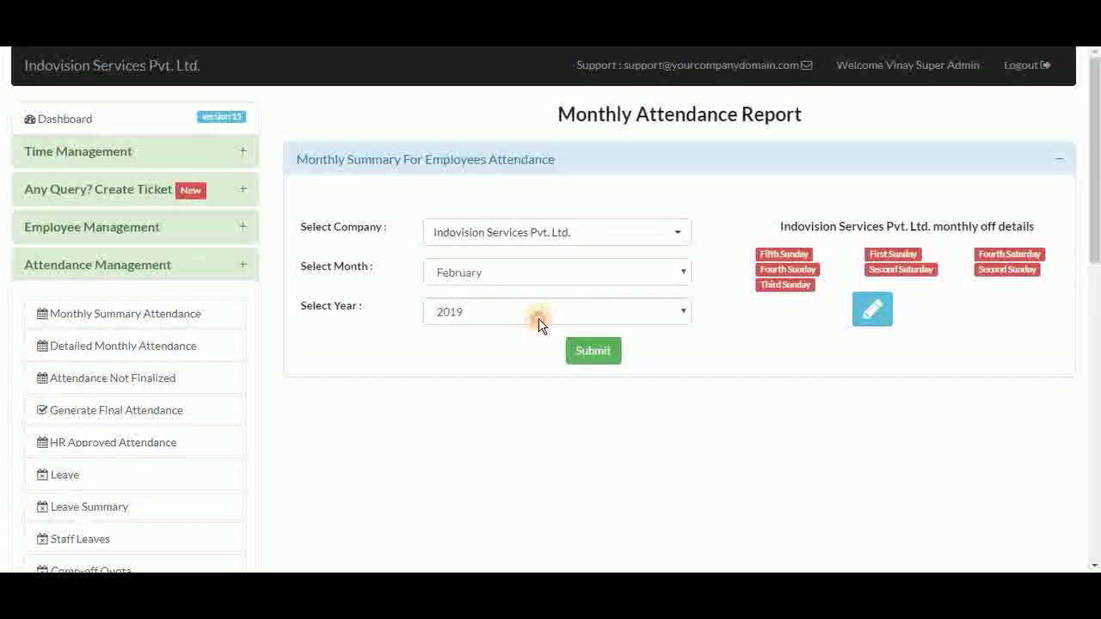
click(539, 318)
click(545, 346)
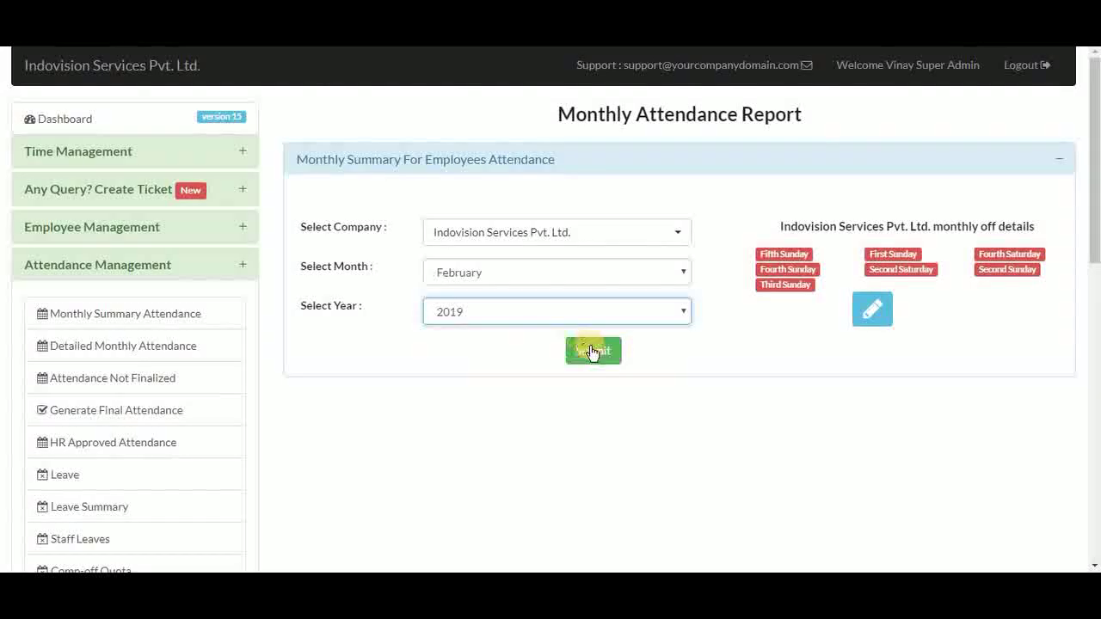
click(592, 351)
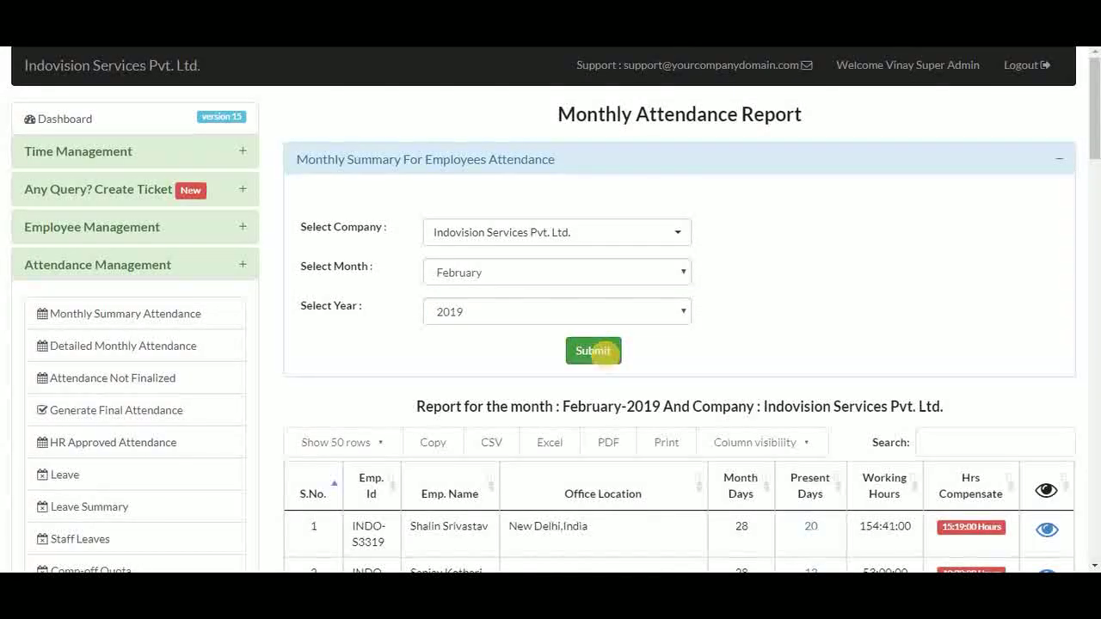
scroll(602, 358, down, 3)
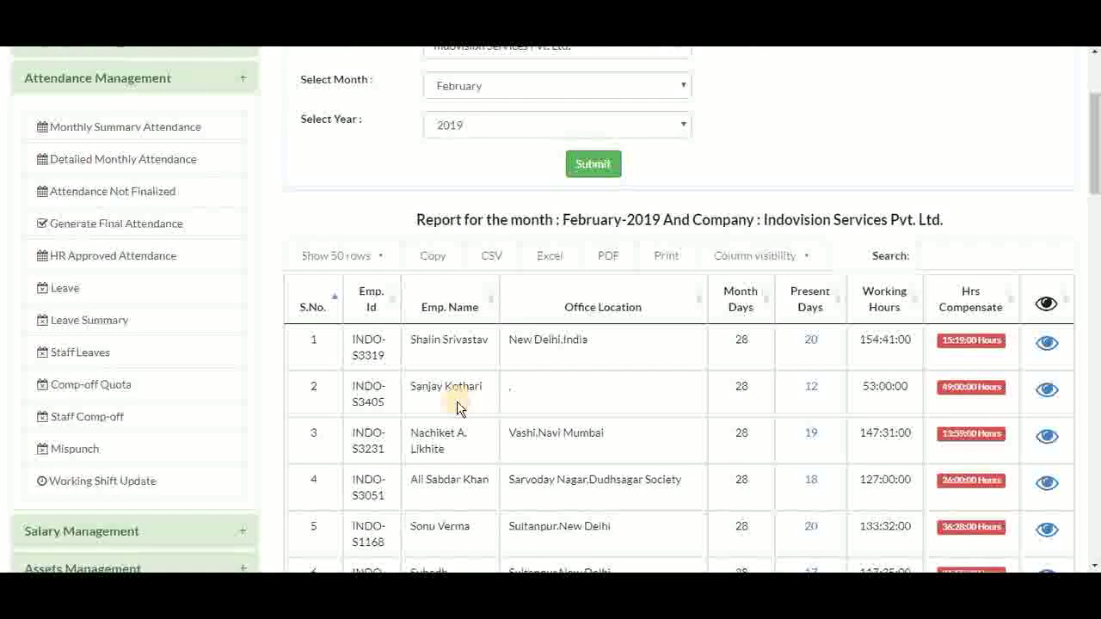
scroll(457, 408, down, 2)
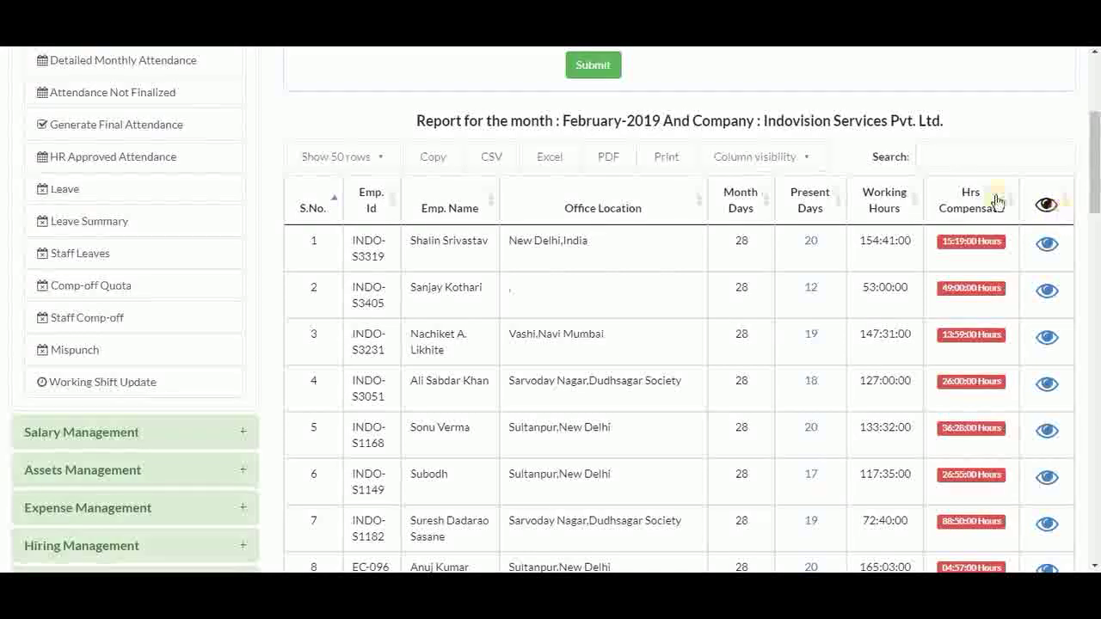
Step: Search the report for "aa" and view the first matching employee's punch details for 01-02-2019
click(971, 155)
text(aa)
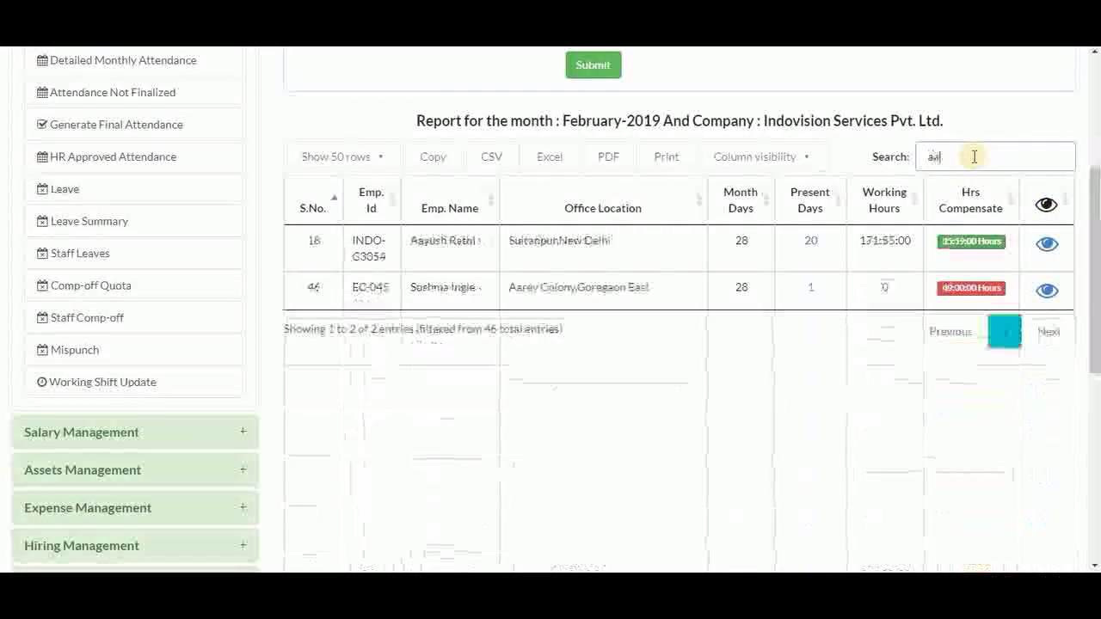
click(1048, 245)
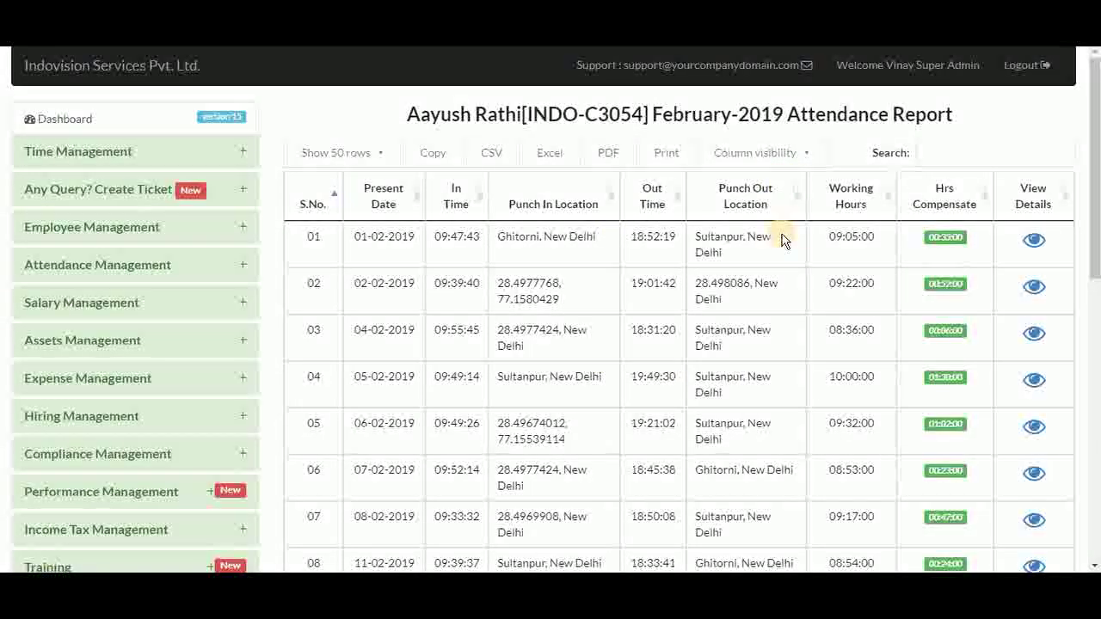
click(1036, 244)
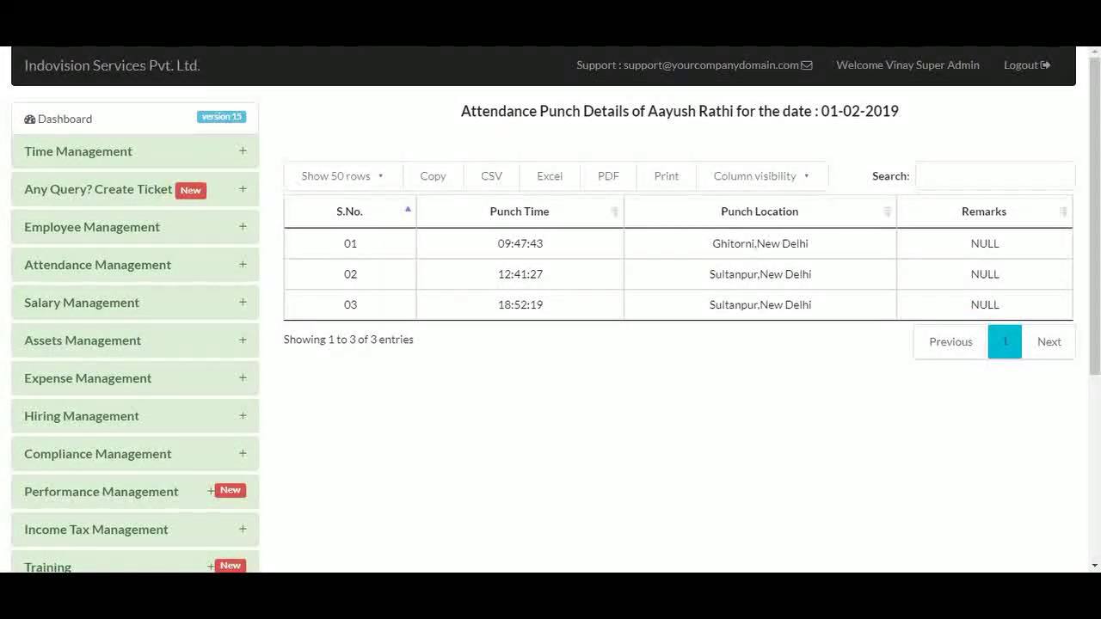
Step: Return to the February 2019 summary report and clear its search filter
key(alt+Left)
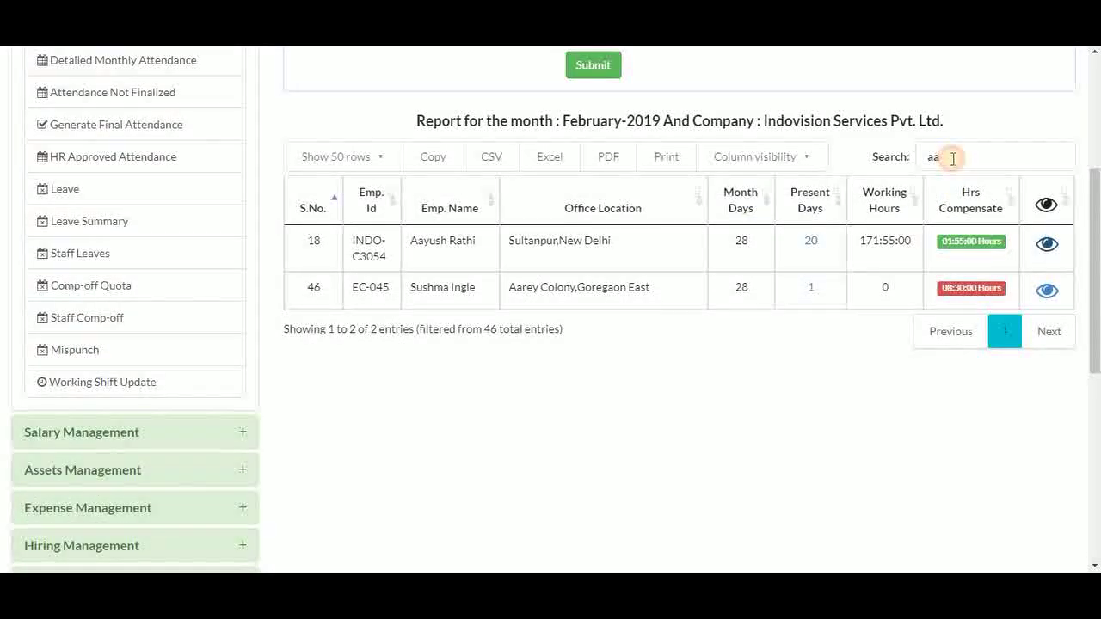
key(BackSpace)
key(BackSpace)
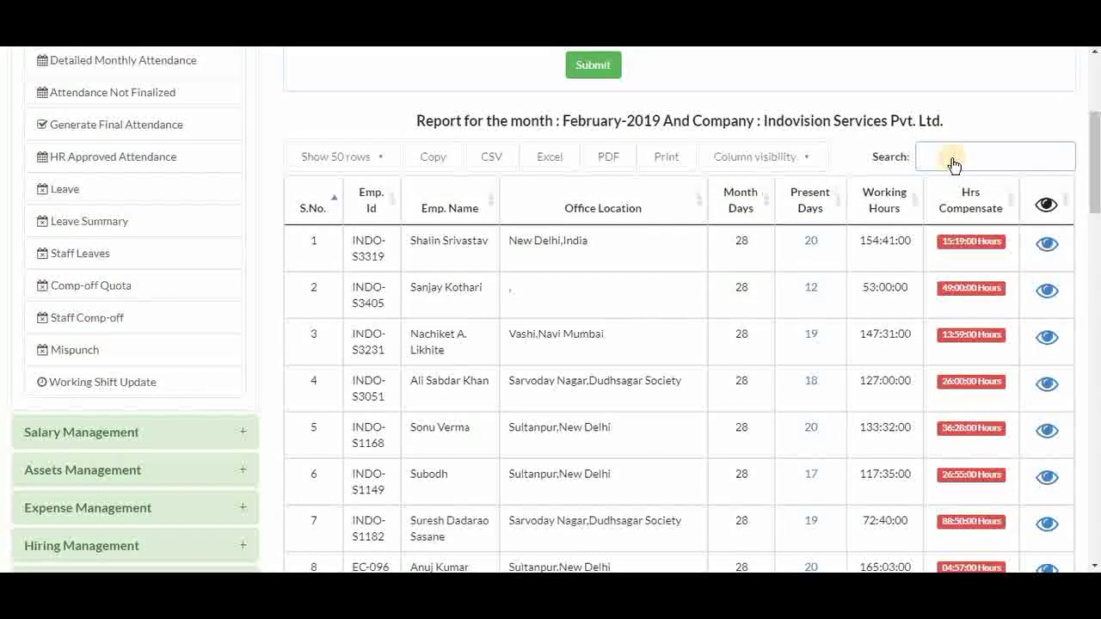
Step: Look through the column visibility and row count options of the monthly report table
scroll(953, 163, down, 1)
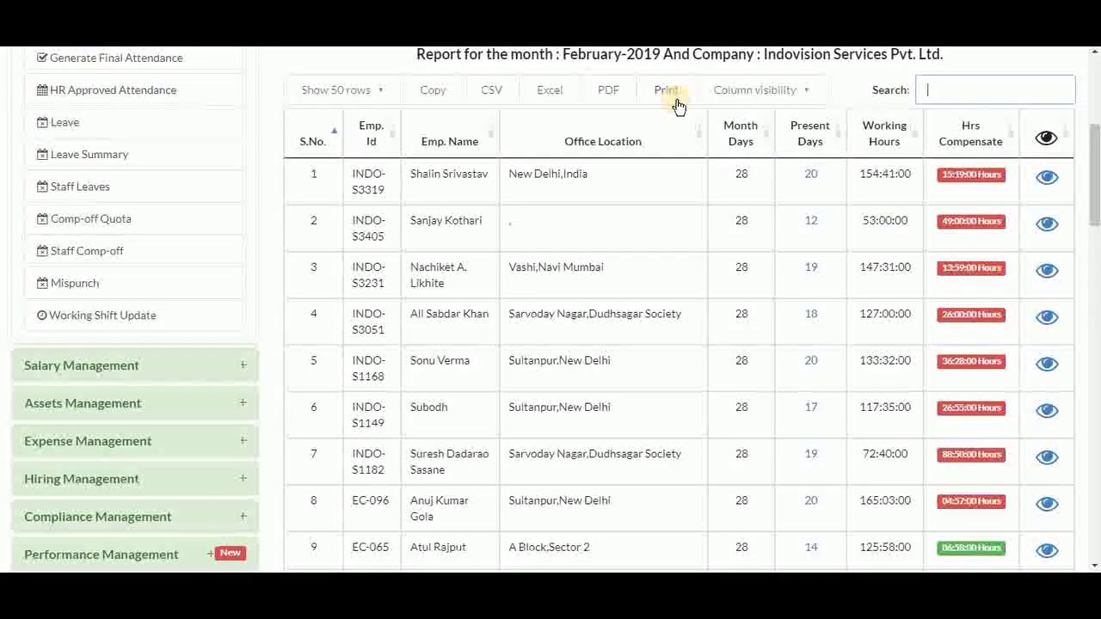
click(733, 104)
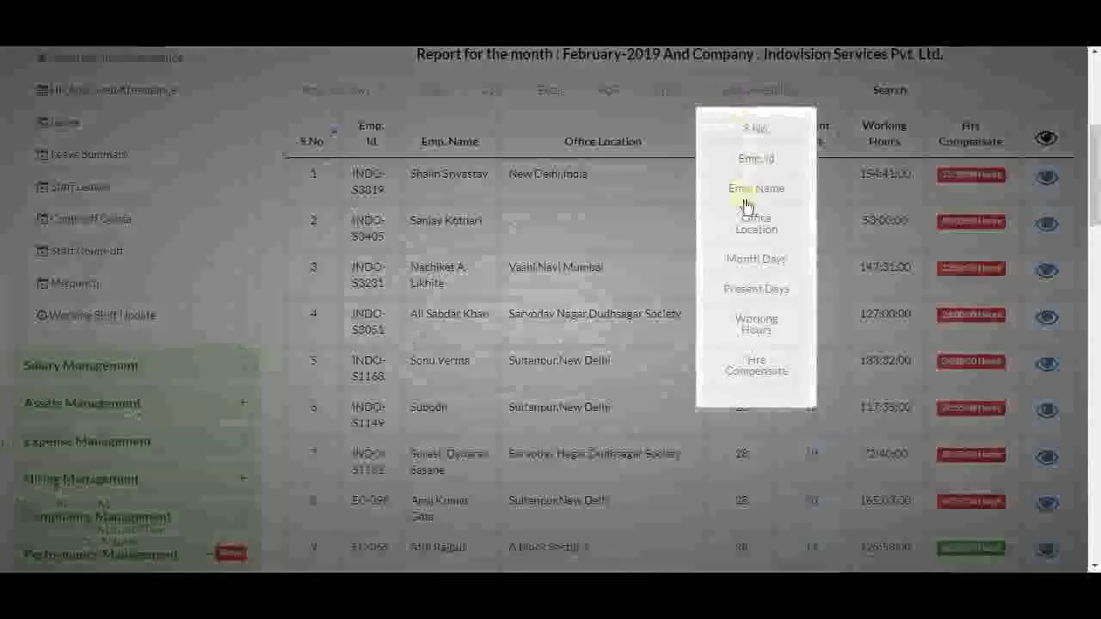
click(838, 91)
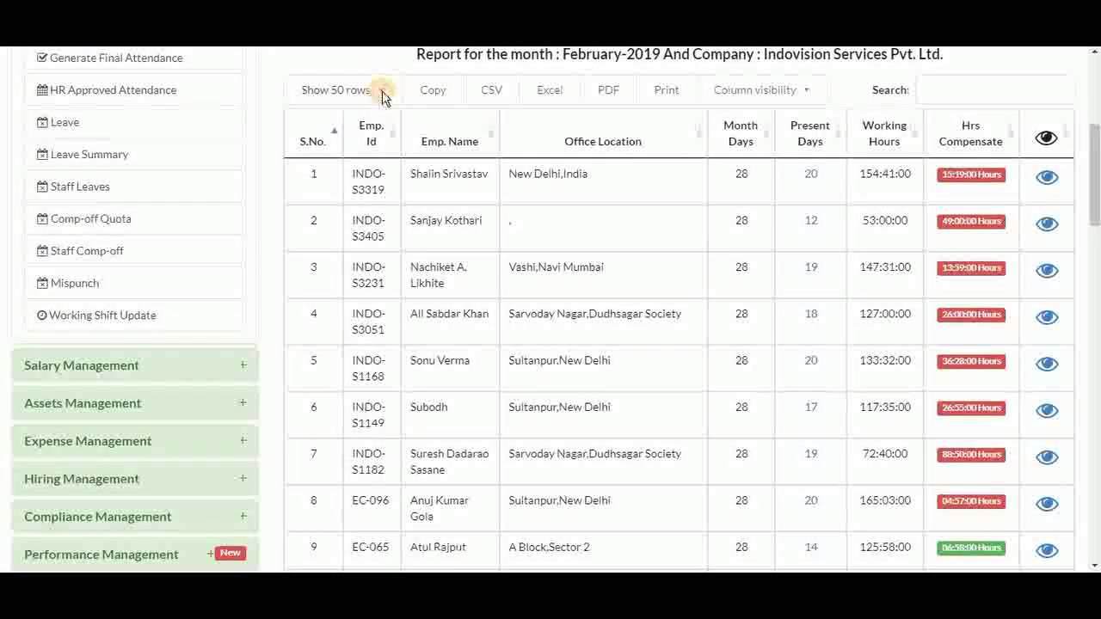
click(383, 95)
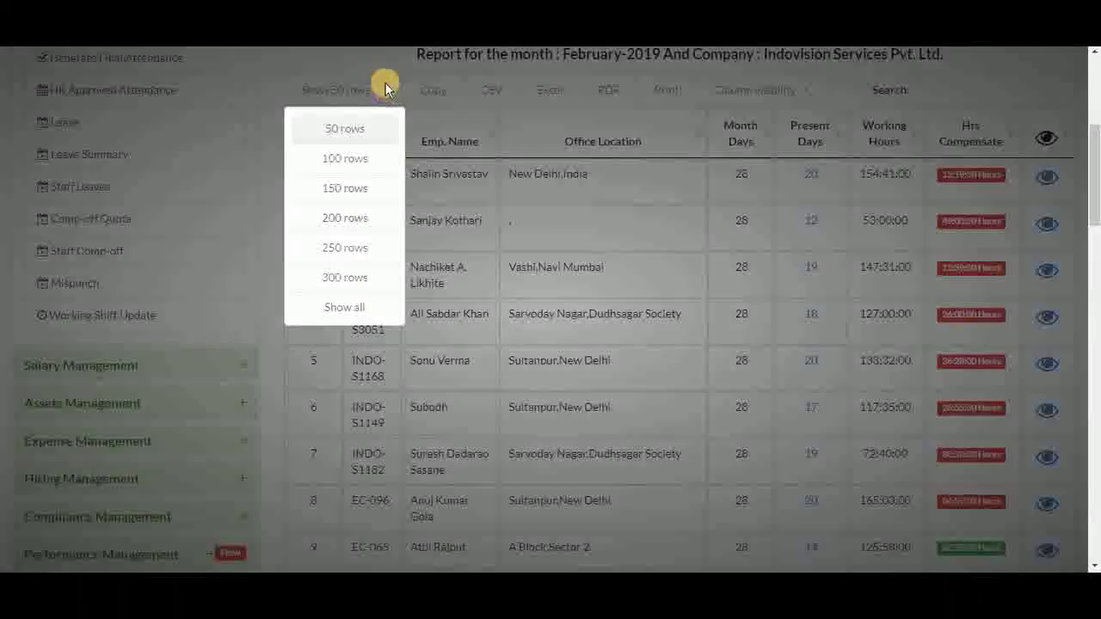
click(386, 73)
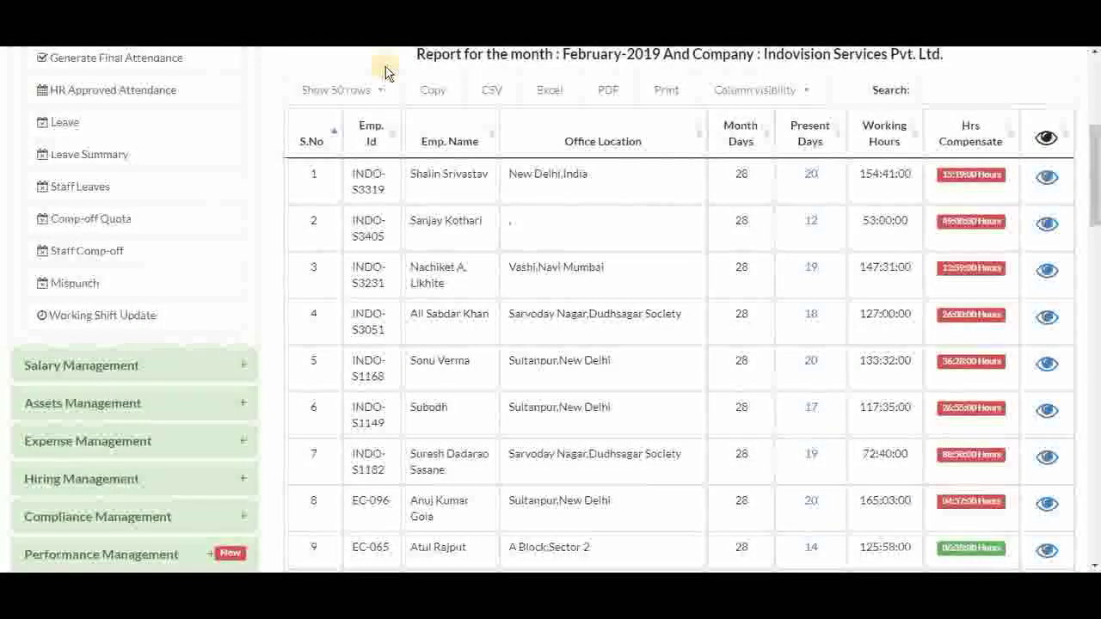
Step: Sort the monthly report by employee name in ascending order
click(490, 143)
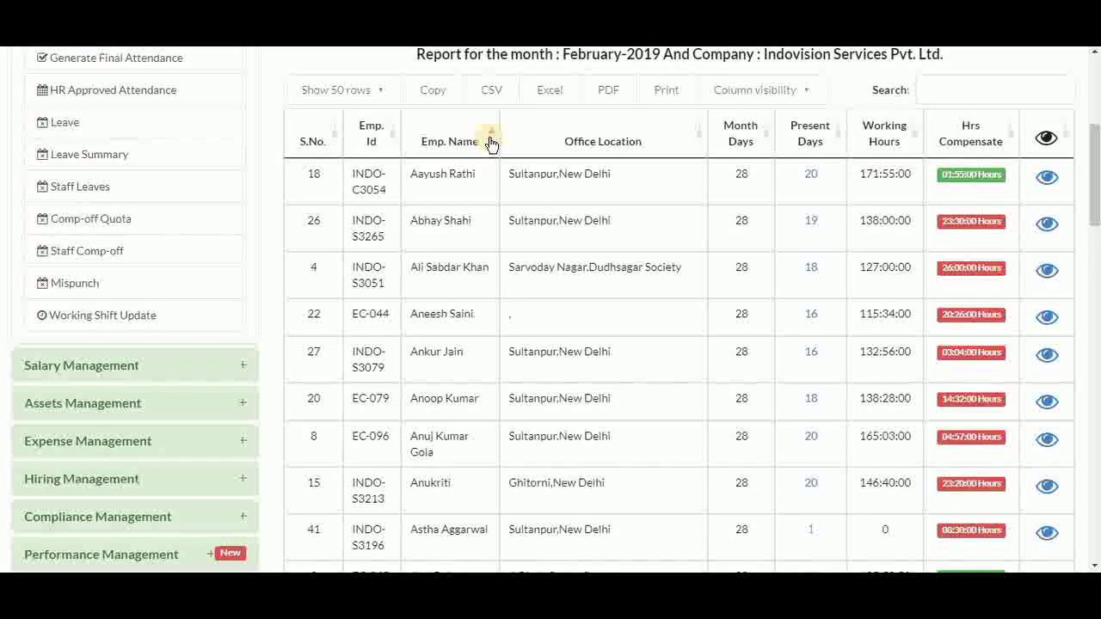
scroll(295, 103, up, 2)
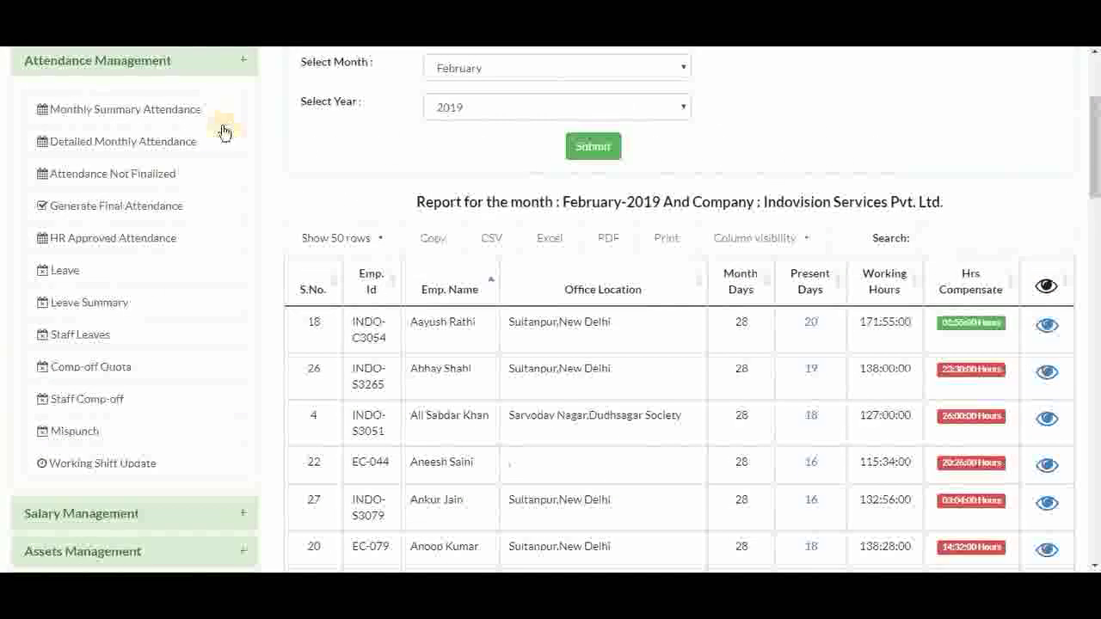
Step: Generate the detailed monthly attendance report for Indovision Services Pvt. Ltd. for February 2019
click(208, 143)
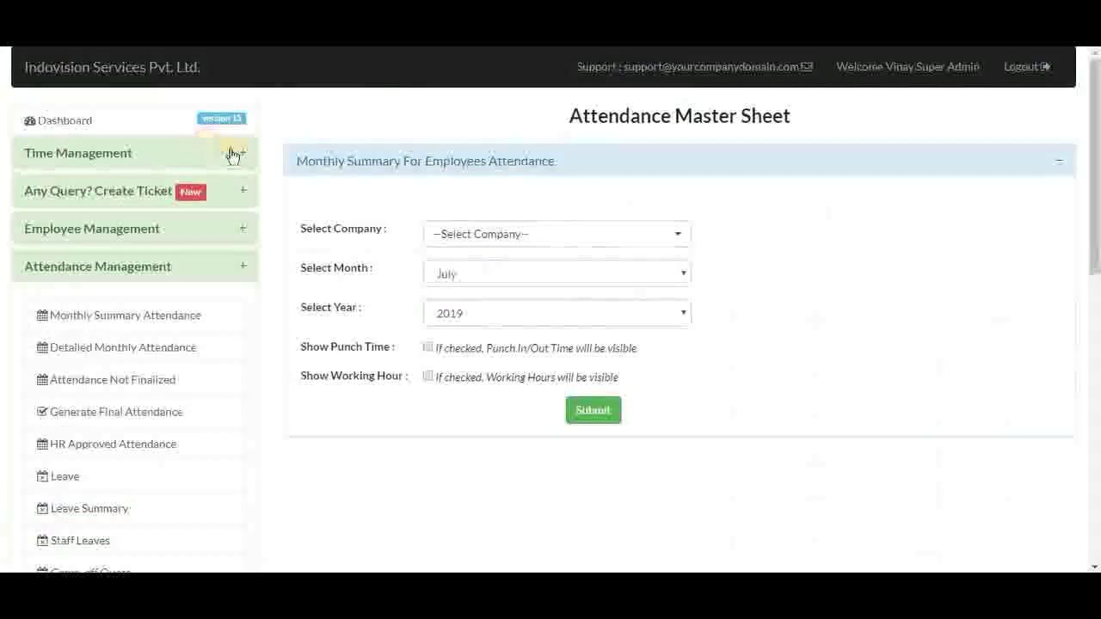
click(521, 236)
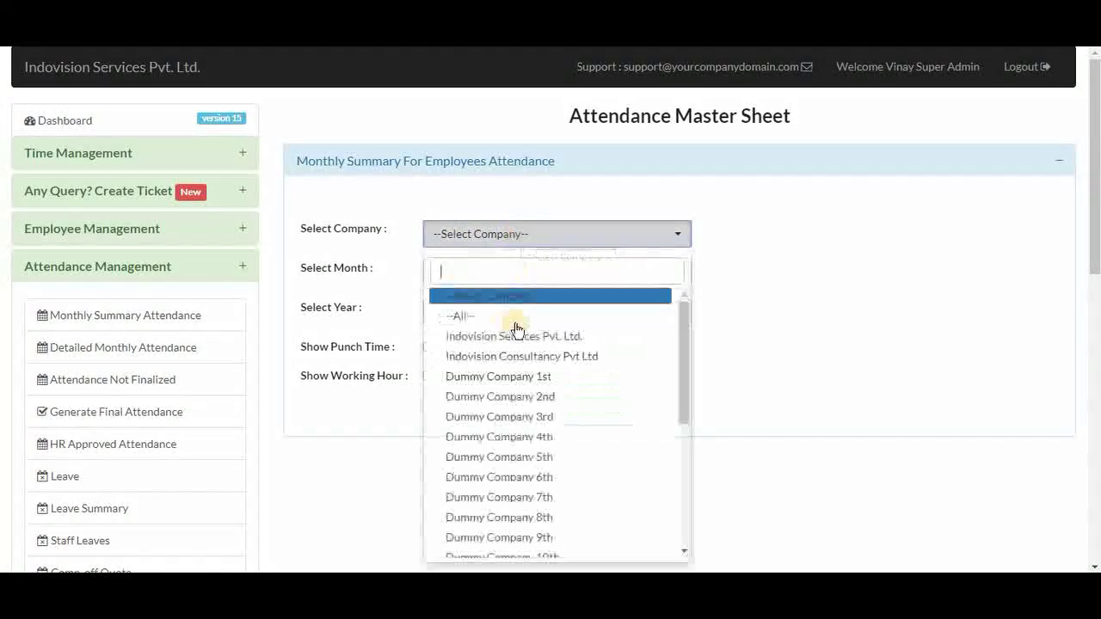
click(516, 336)
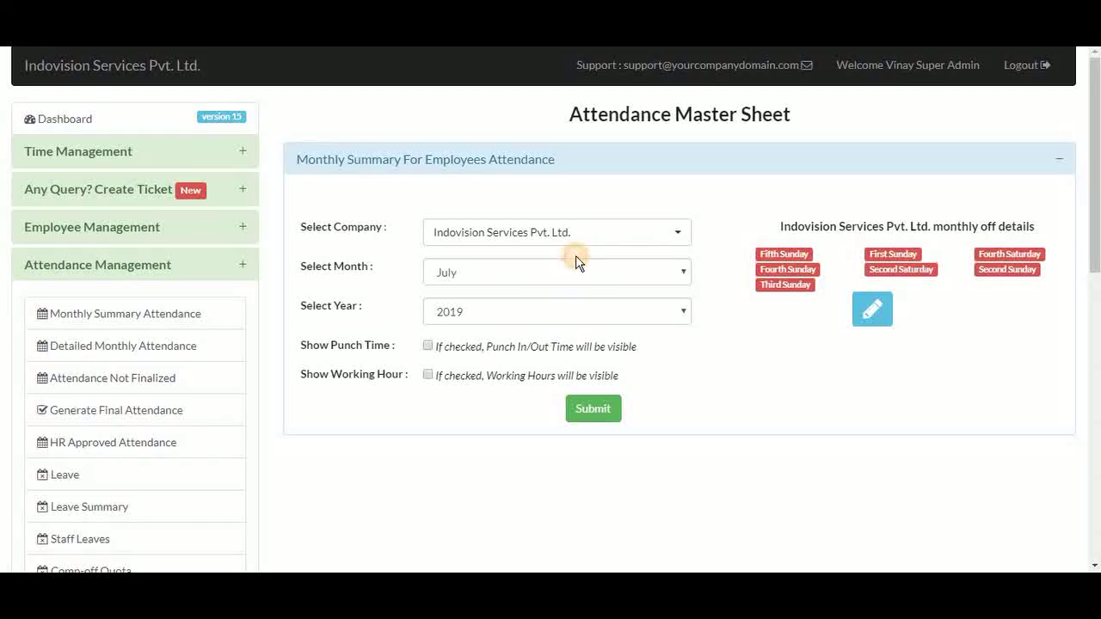
click(574, 269)
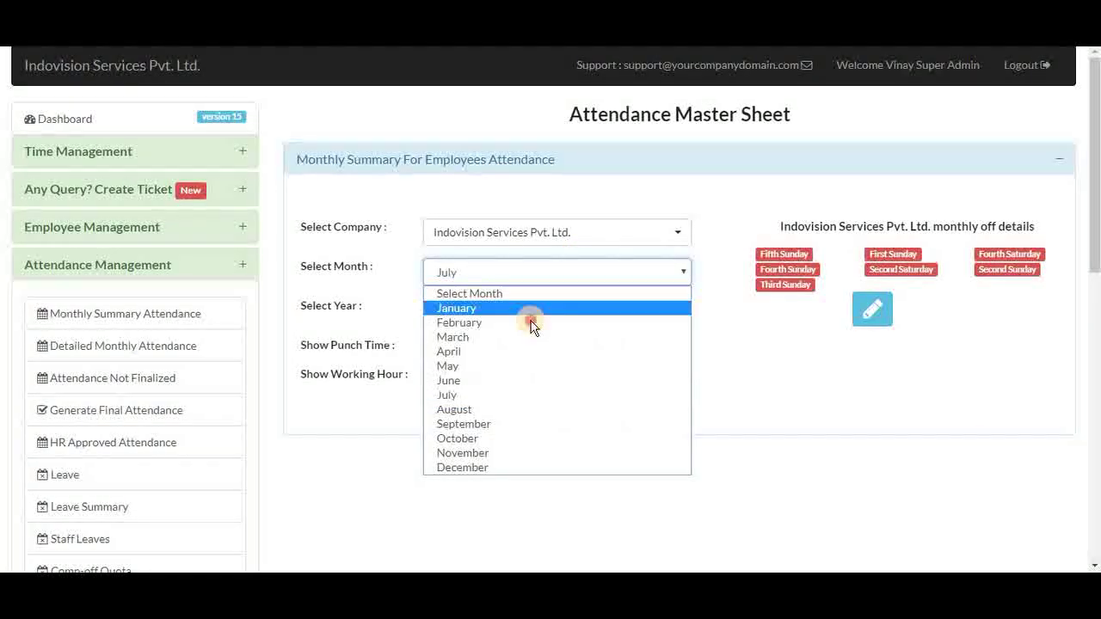
click(531, 325)
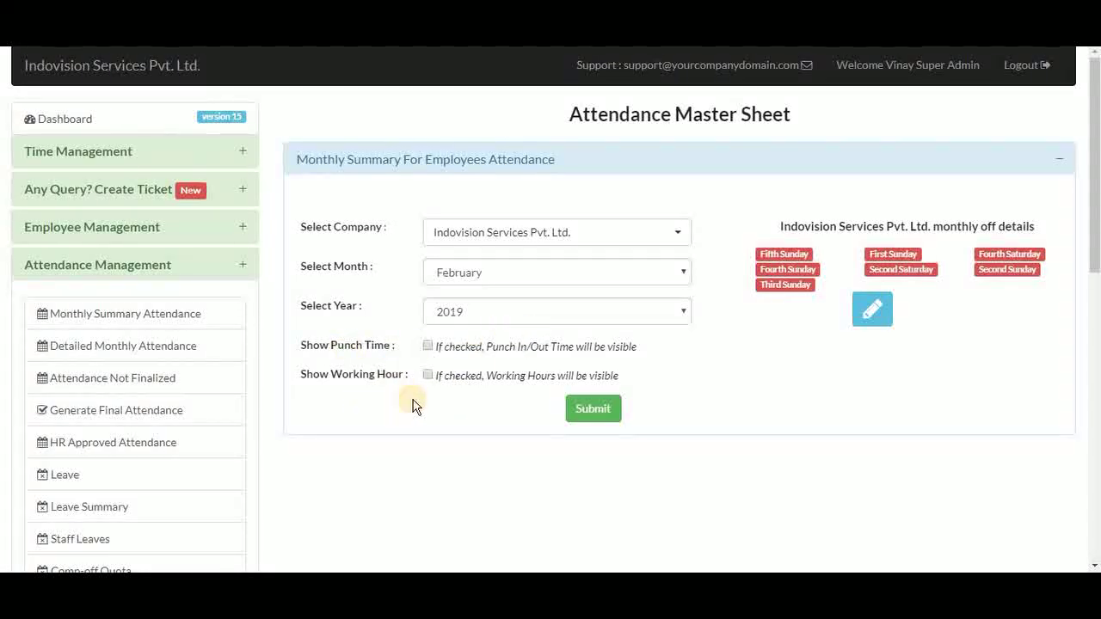
click(592, 411)
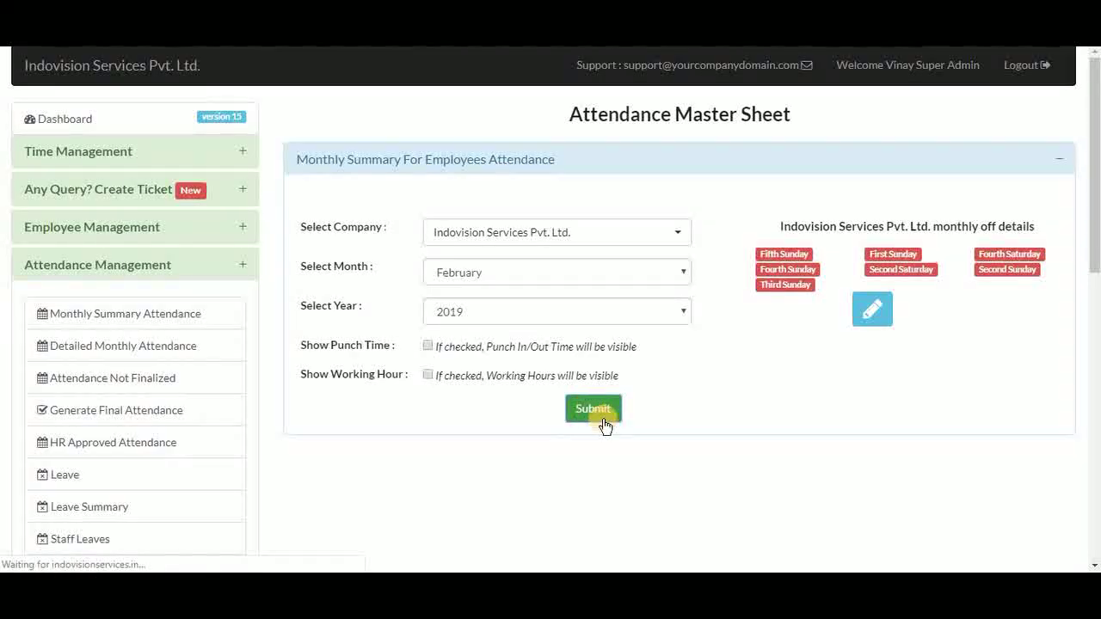
Step: Sort the detailed monthly attendance report by employee name in ascending order
scroll(604, 424, down, 3)
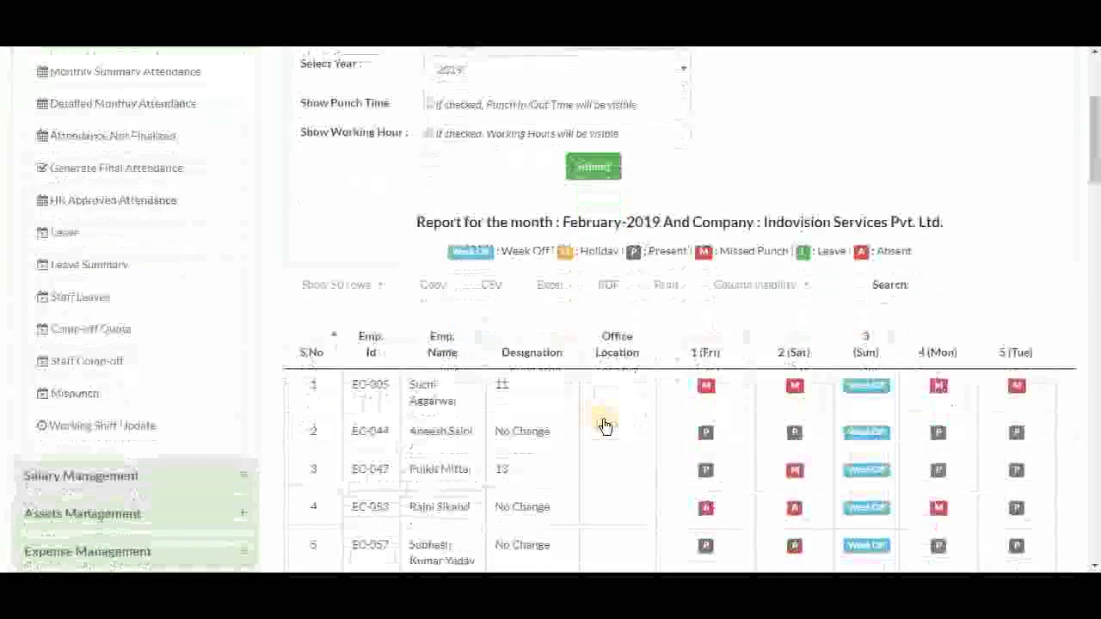
scroll(604, 424, down, 2)
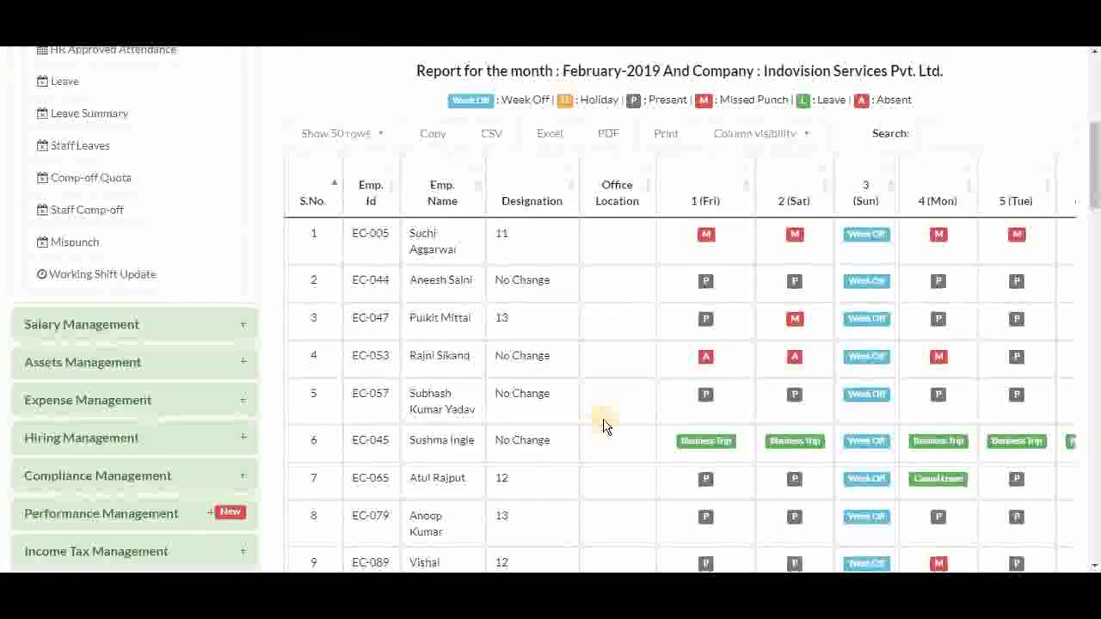
click(479, 190)
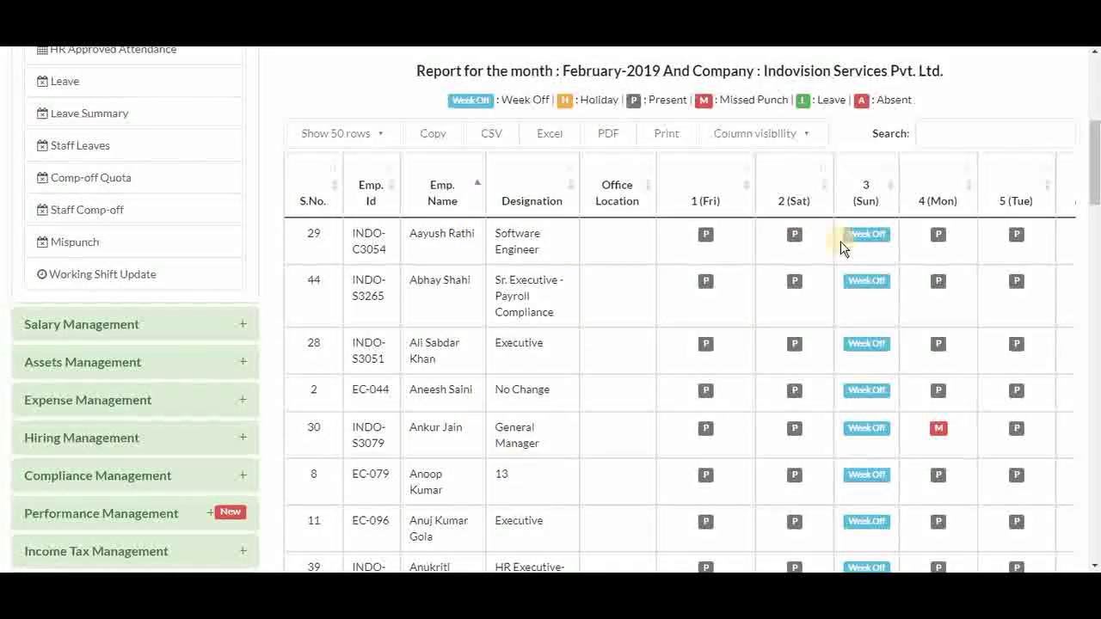
Step: Examine the employees' daily attendance statuses for 1 to 10 February, including present days, week offs, missed punches, absences and leaves
scroll(841, 248, right, 5)
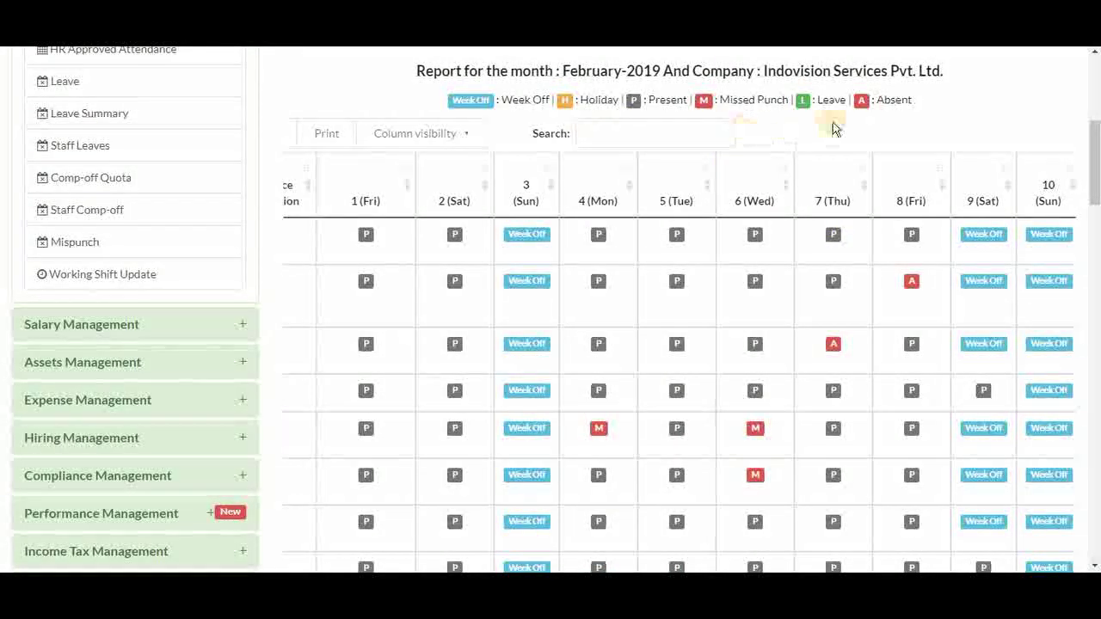
mouse_move(598, 240)
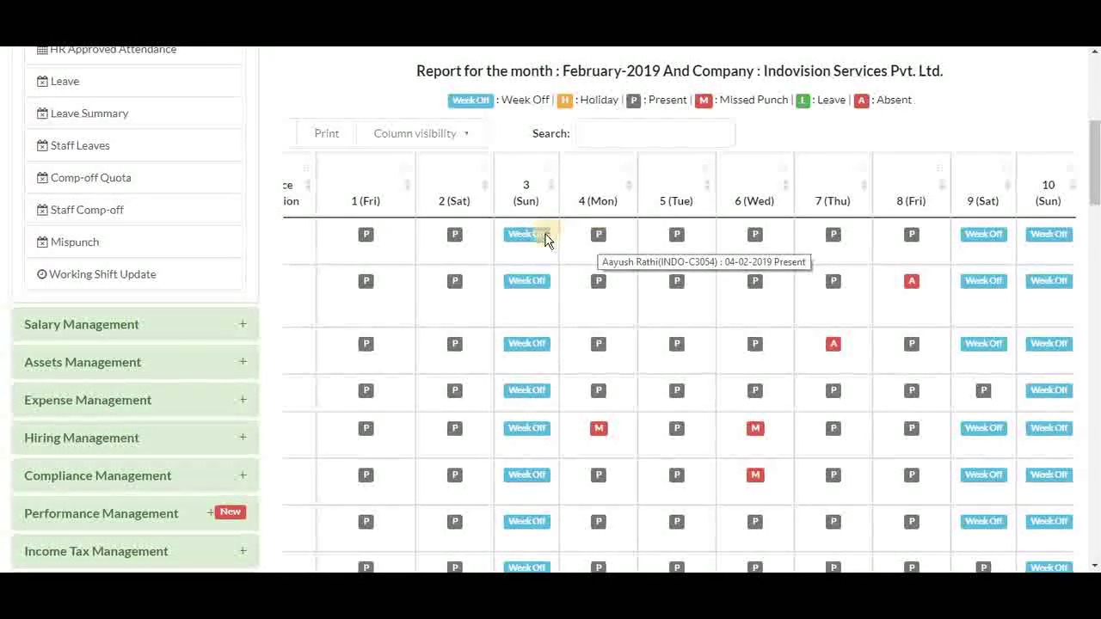
mouse_move(546, 241)
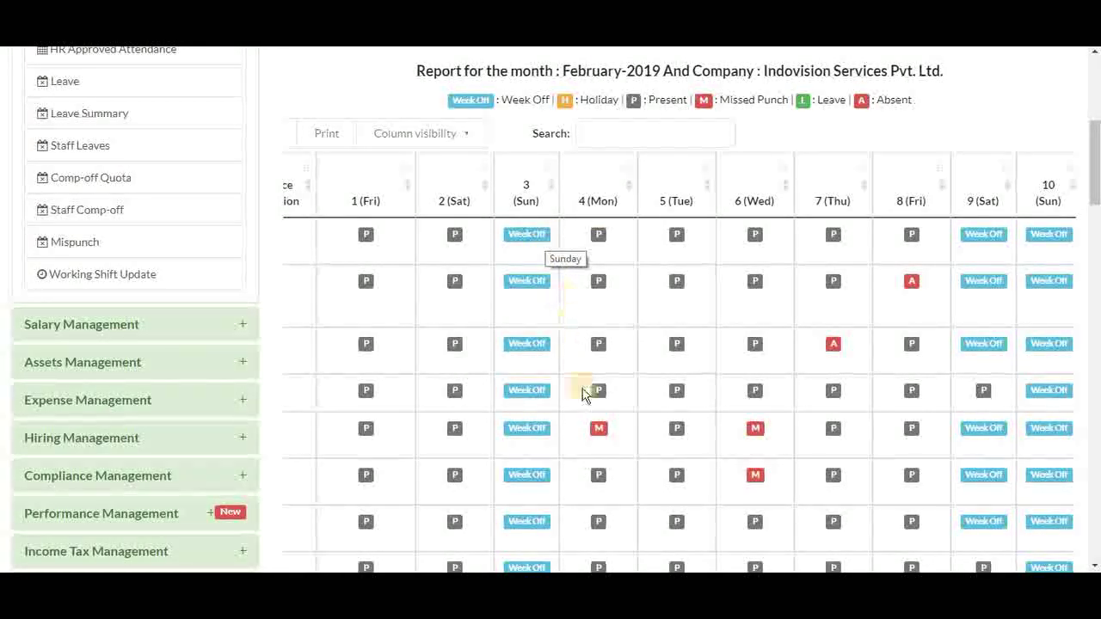
mouse_move(602, 431)
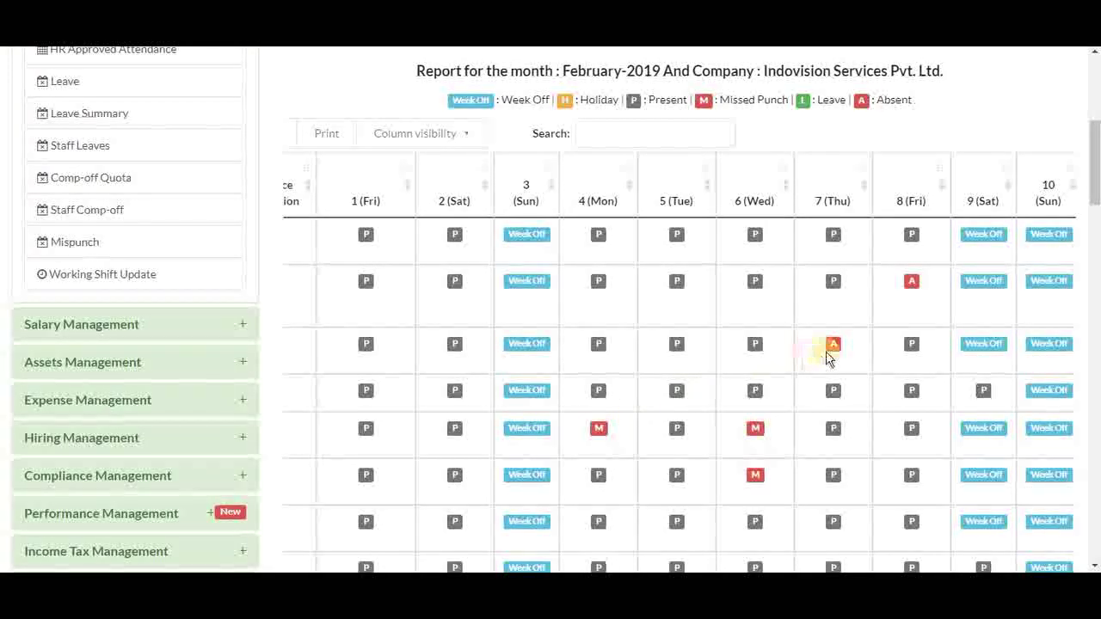
scroll(838, 356, up, 1)
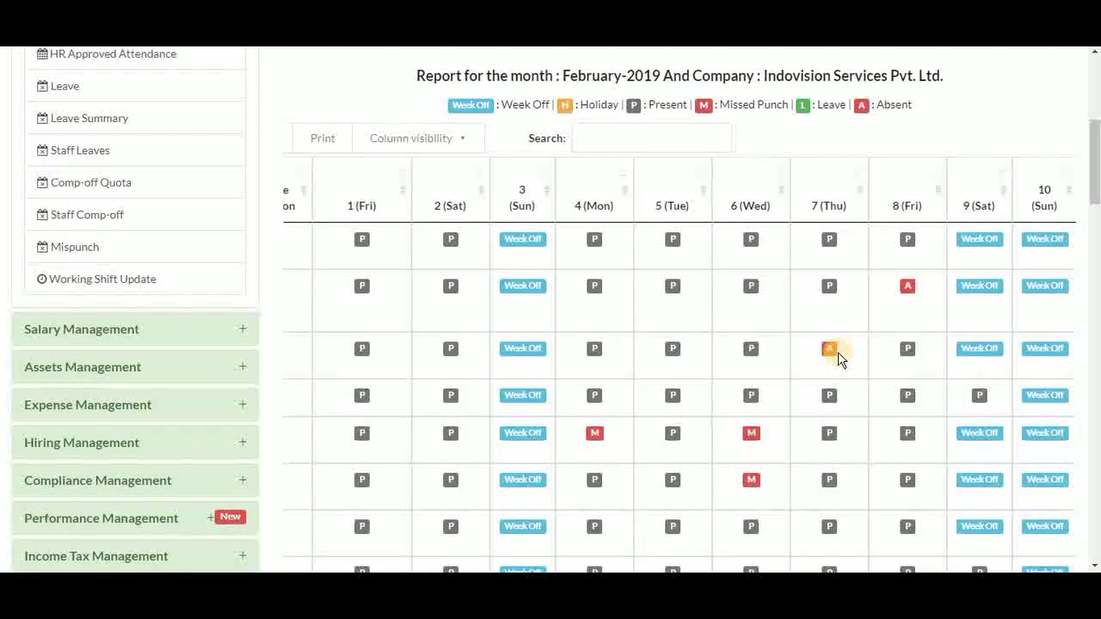
scroll(838, 352, down, 4)
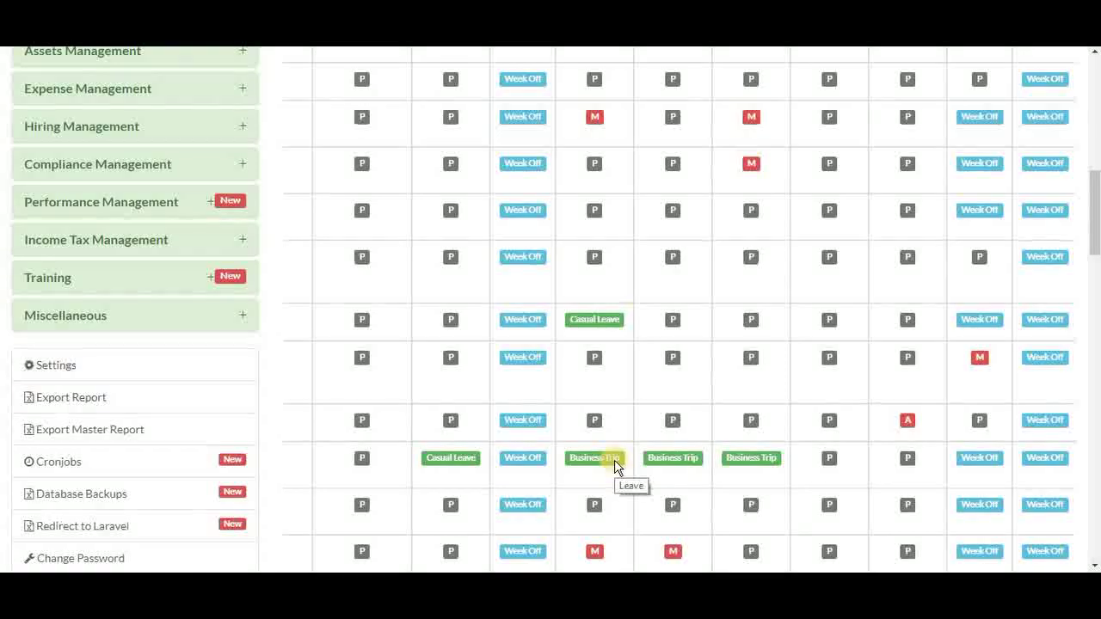
scroll(614, 465, down, 1)
scroll(614, 465, up, 5)
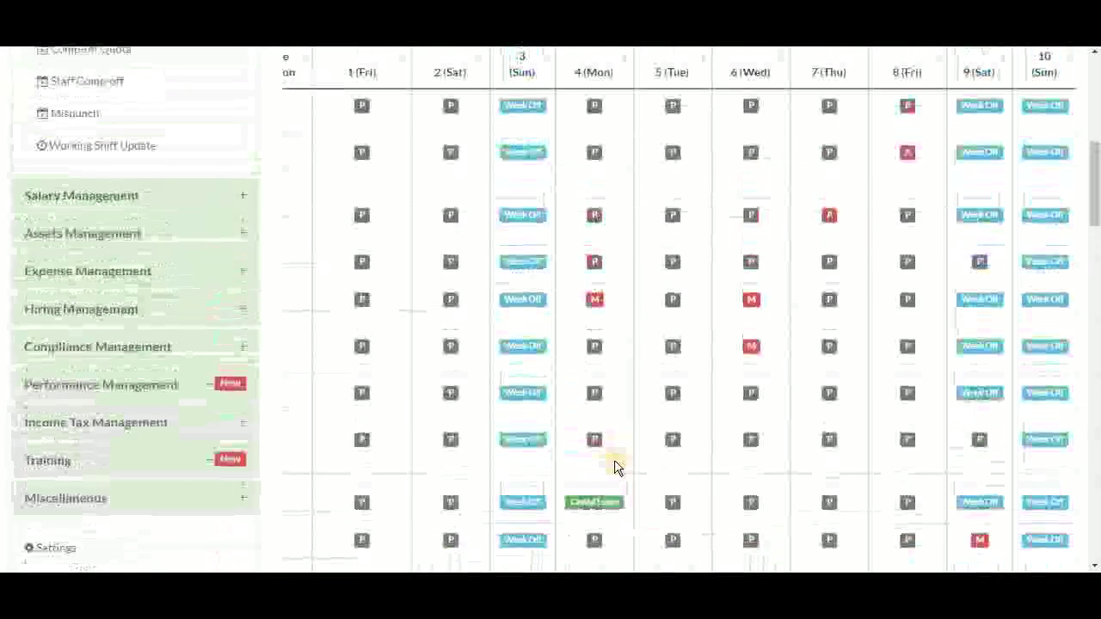
Step: Review the remaining February dates and the attendance and working-hours summary columns, then view the first listed employee's attendance details
scroll(614, 464, right, 6)
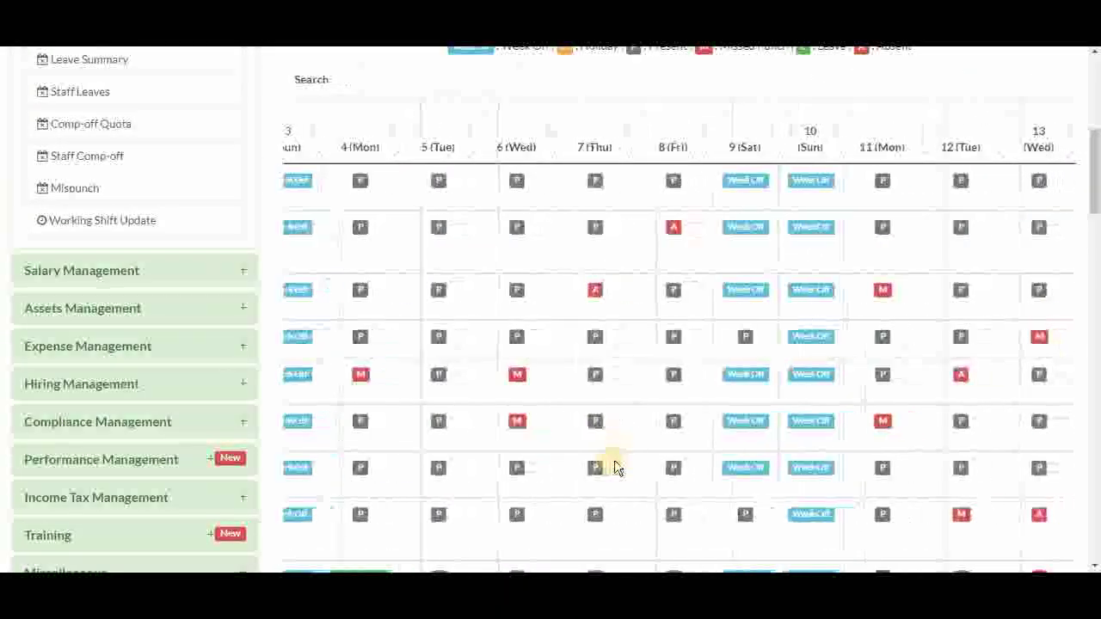
scroll(614, 467, right, 6)
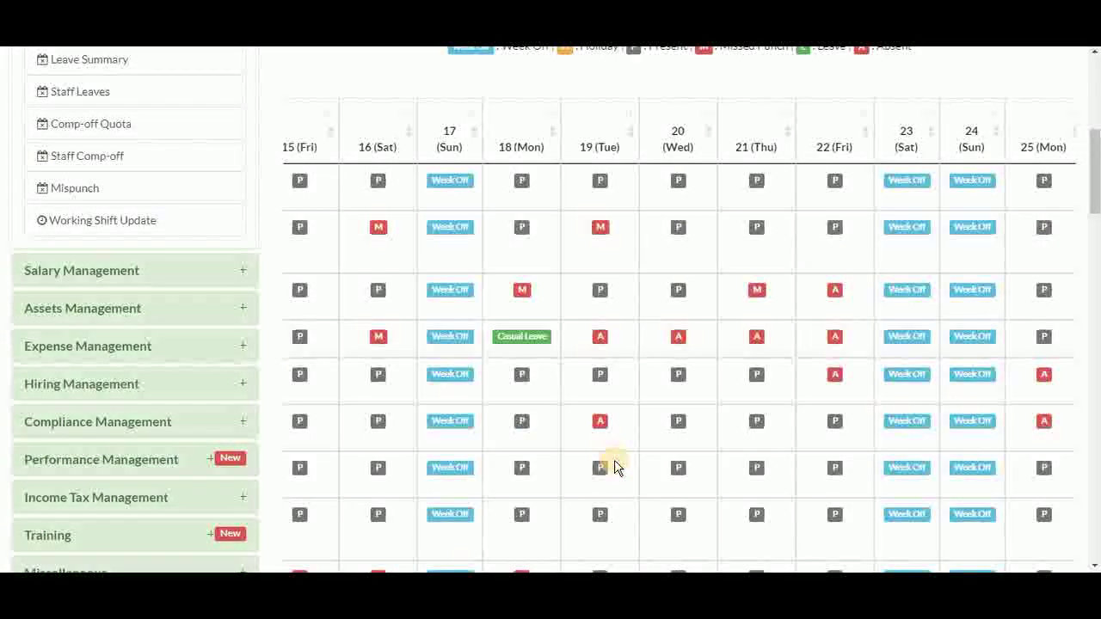
scroll(615, 467, right, 5)
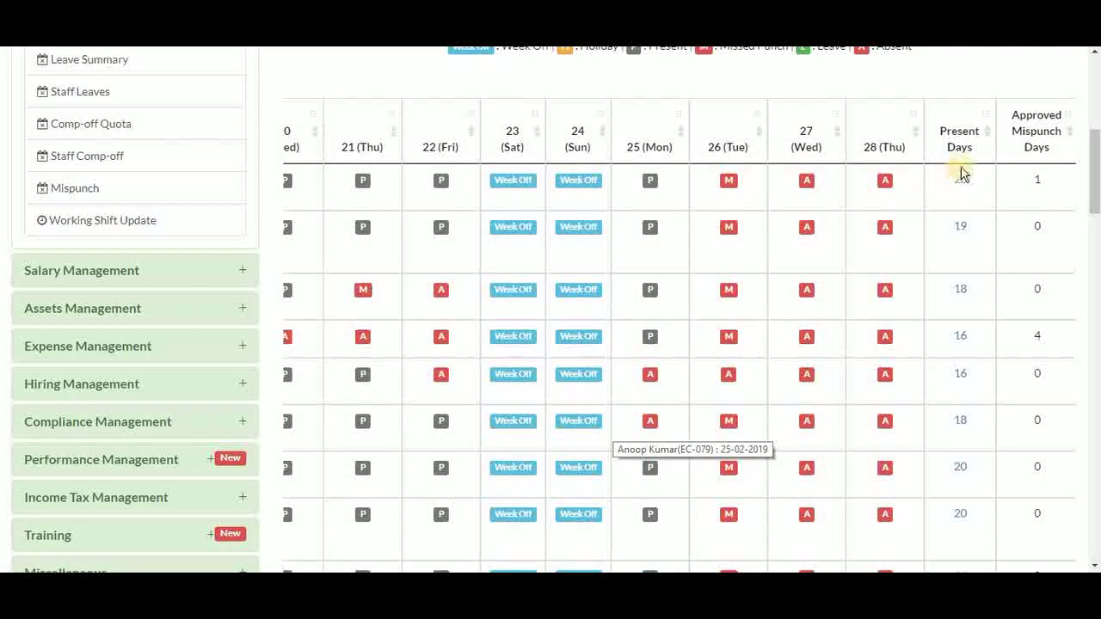
scroll(973, 162, right, 2)
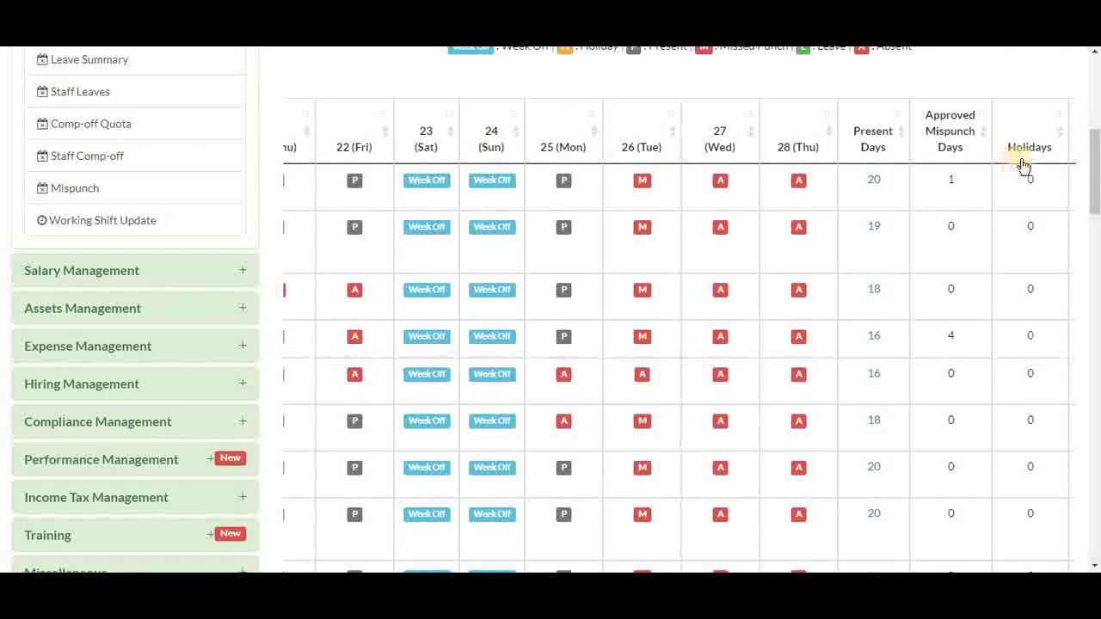
scroll(1027, 165, right, 2)
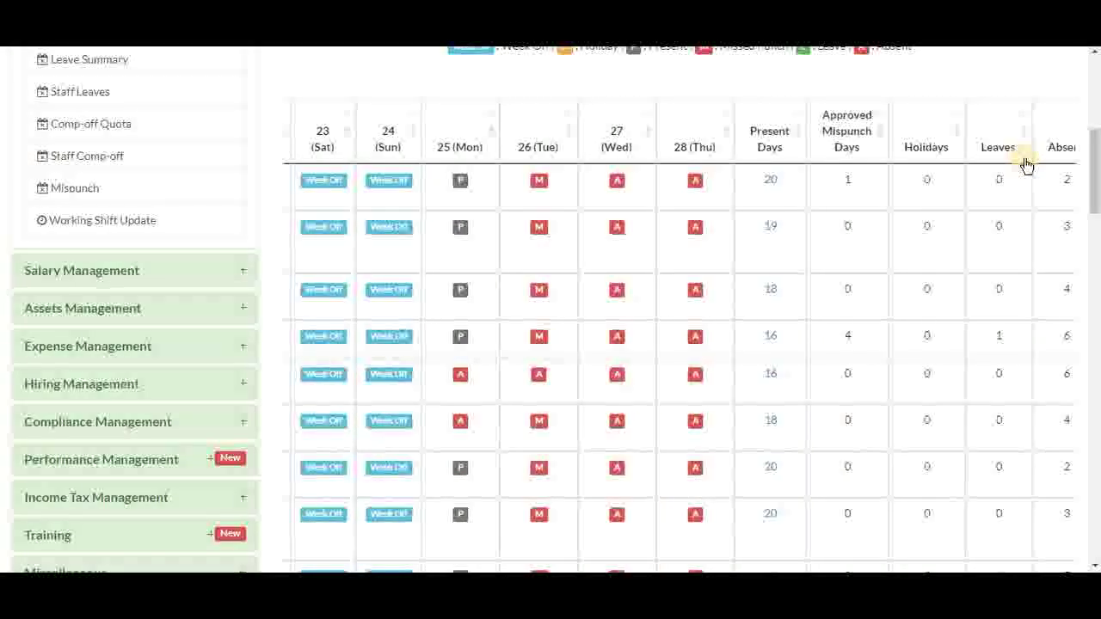
scroll(1027, 165, right, 1)
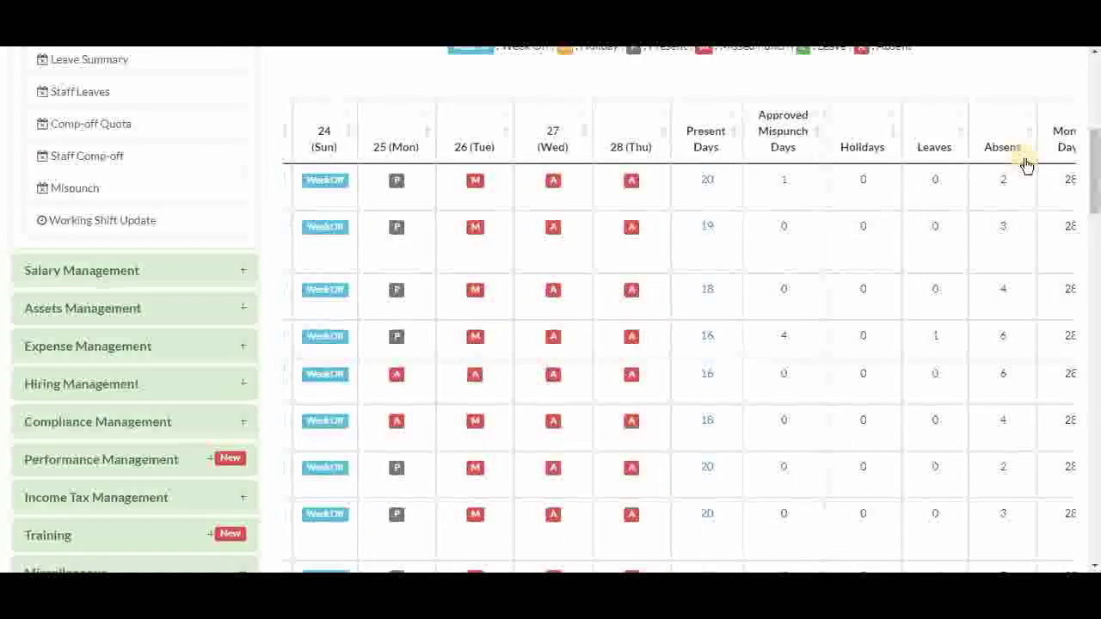
scroll(1026, 165, right, 1)
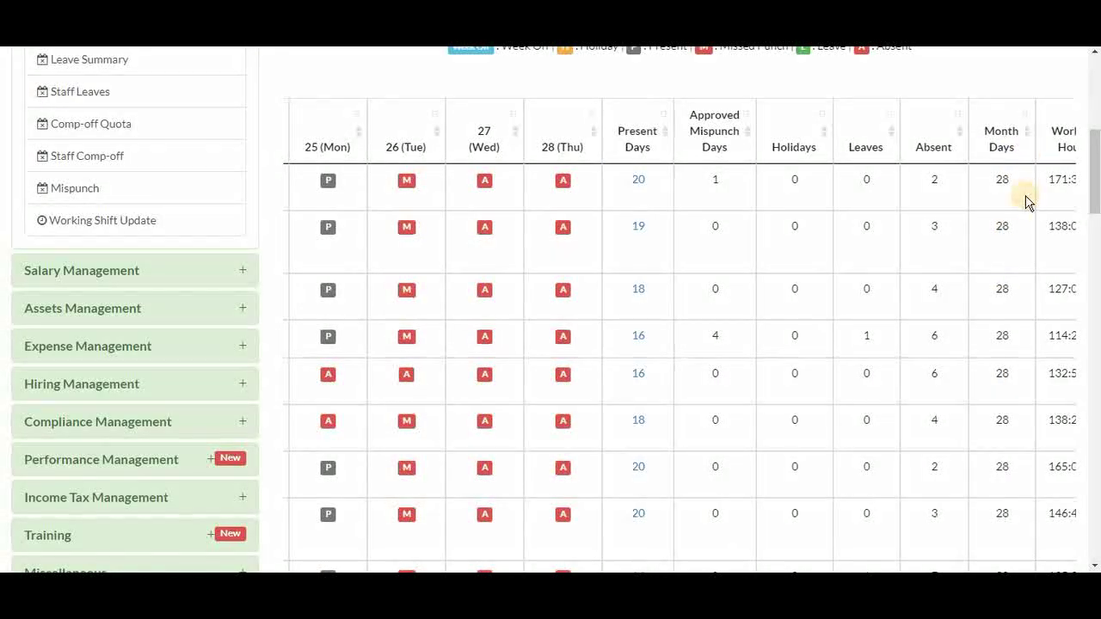
scroll(1027, 202, right, 1)
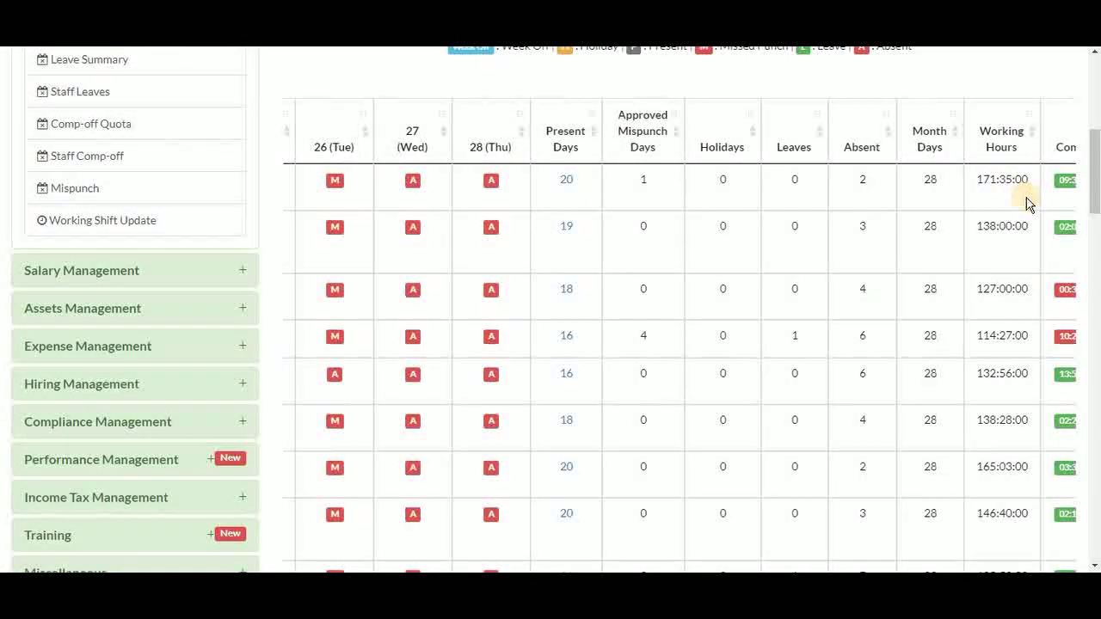
scroll(1027, 202, right, 1)
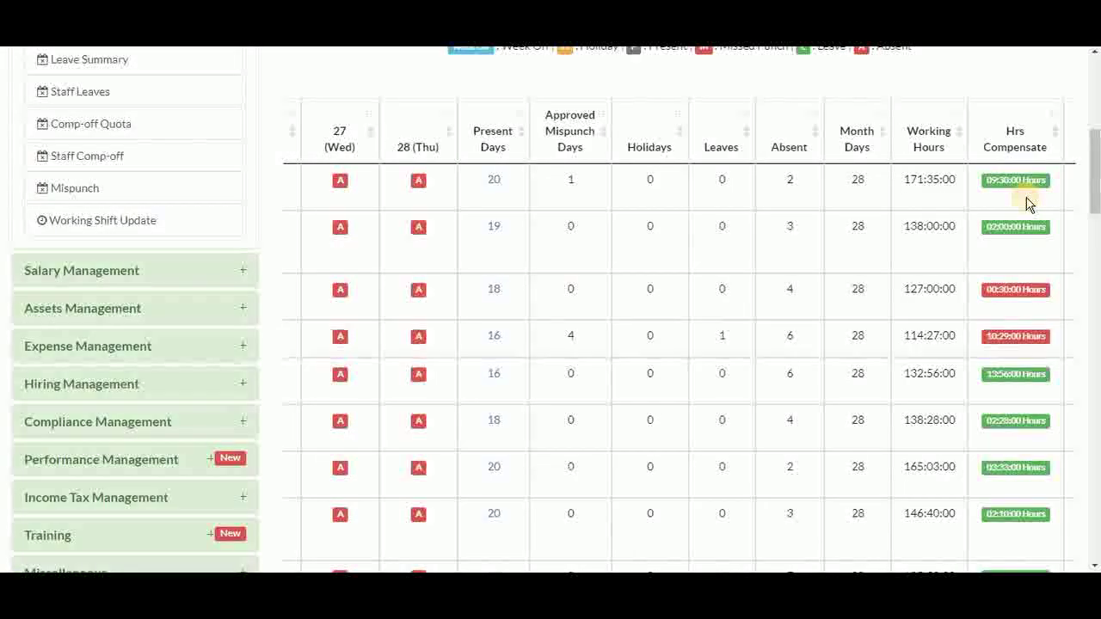
scroll(1026, 202, right, 1)
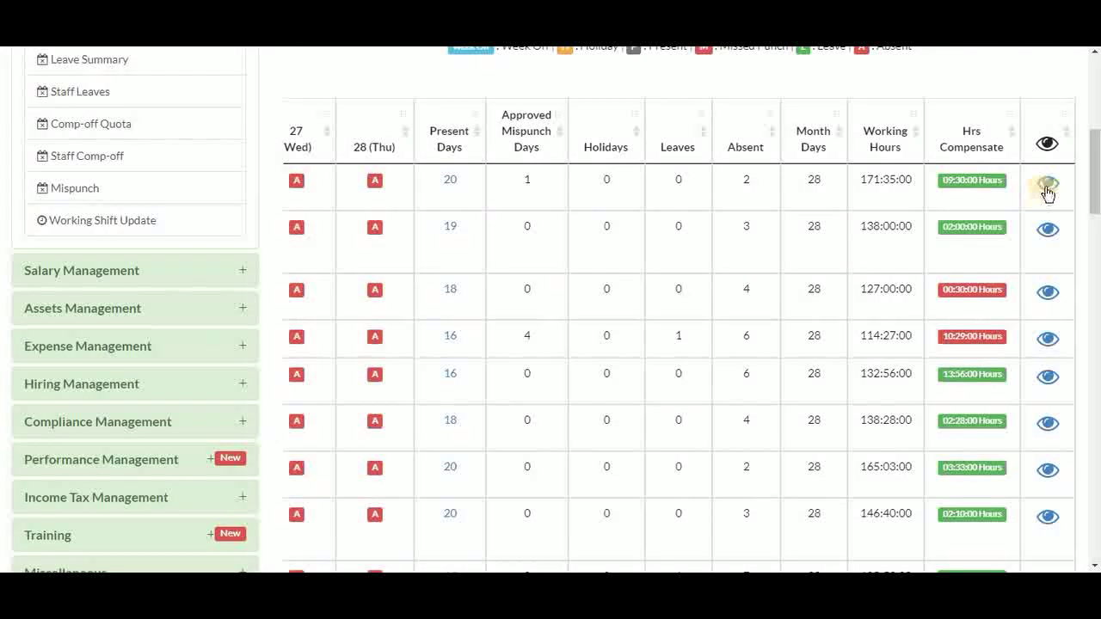
click(1049, 185)
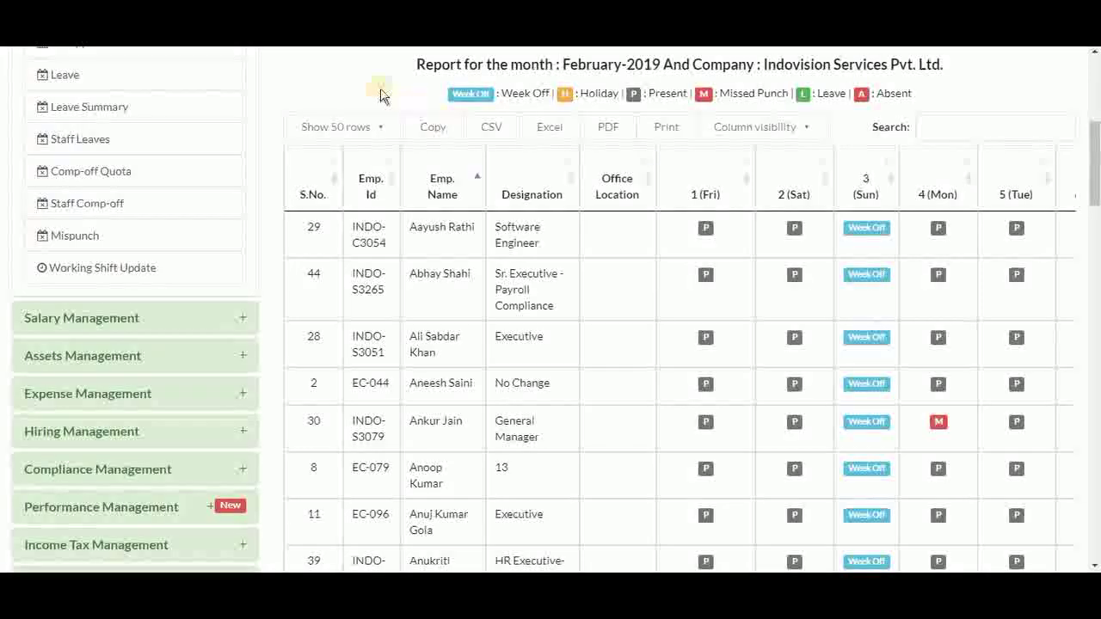
Step: List the Indovision Services Pvt. Ltd. employees whose attendance is not finalized for March 2019
scroll(381, 91, up, 3)
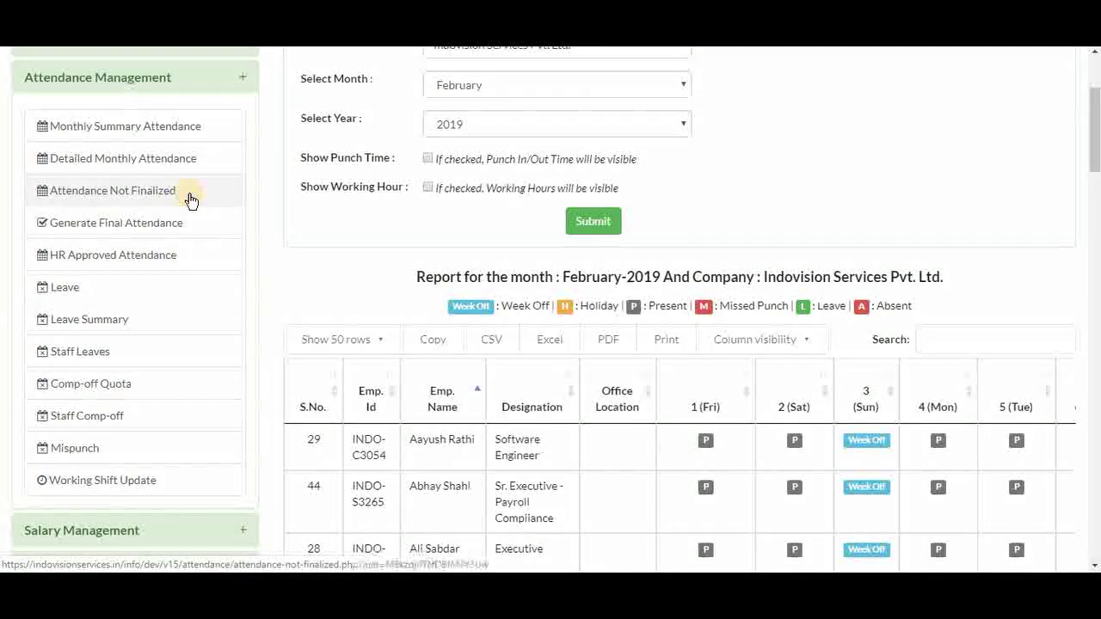
click(190, 199)
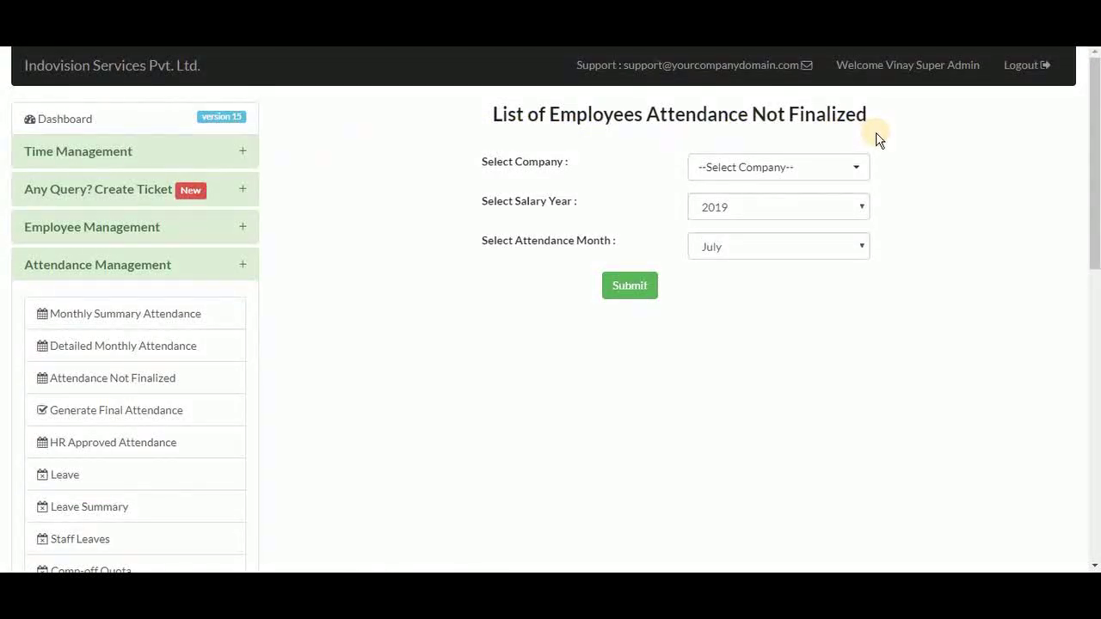
click(769, 170)
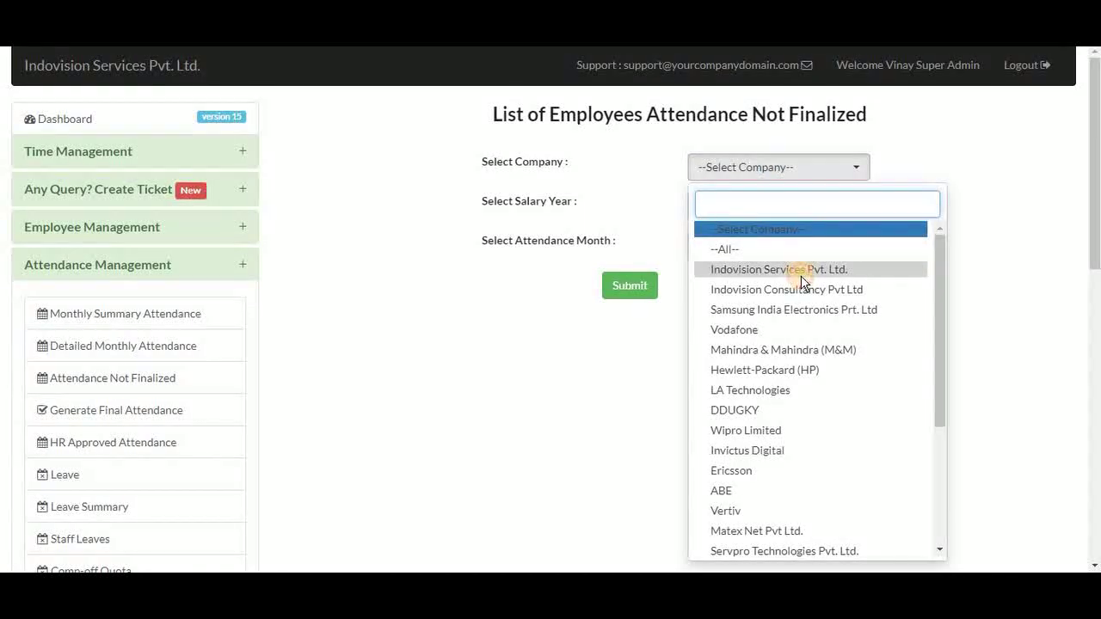
click(801, 272)
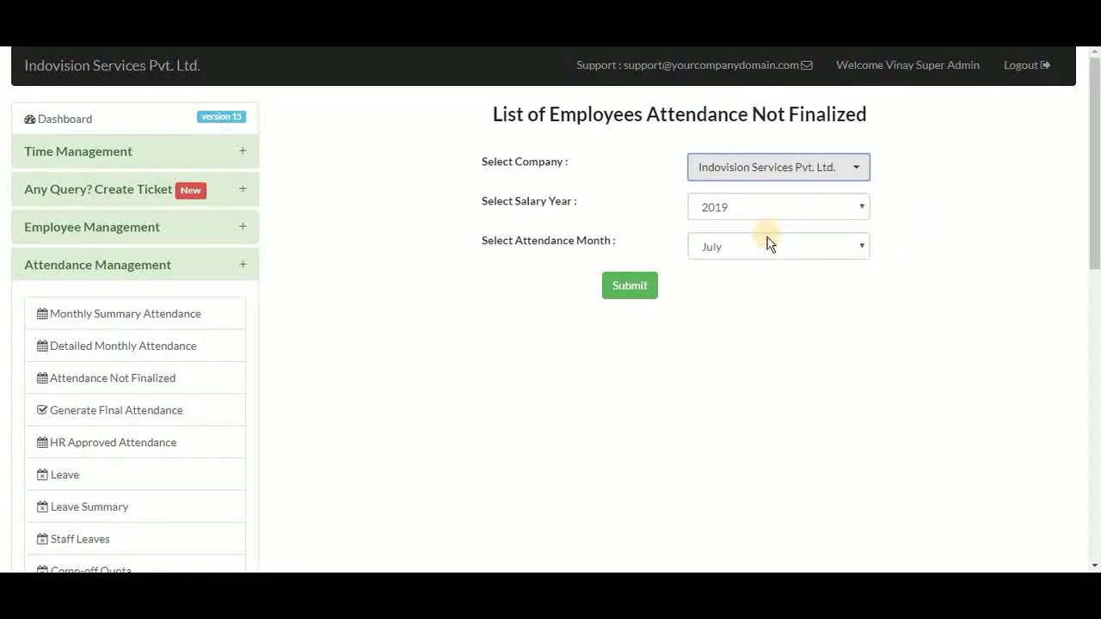
click(768, 248)
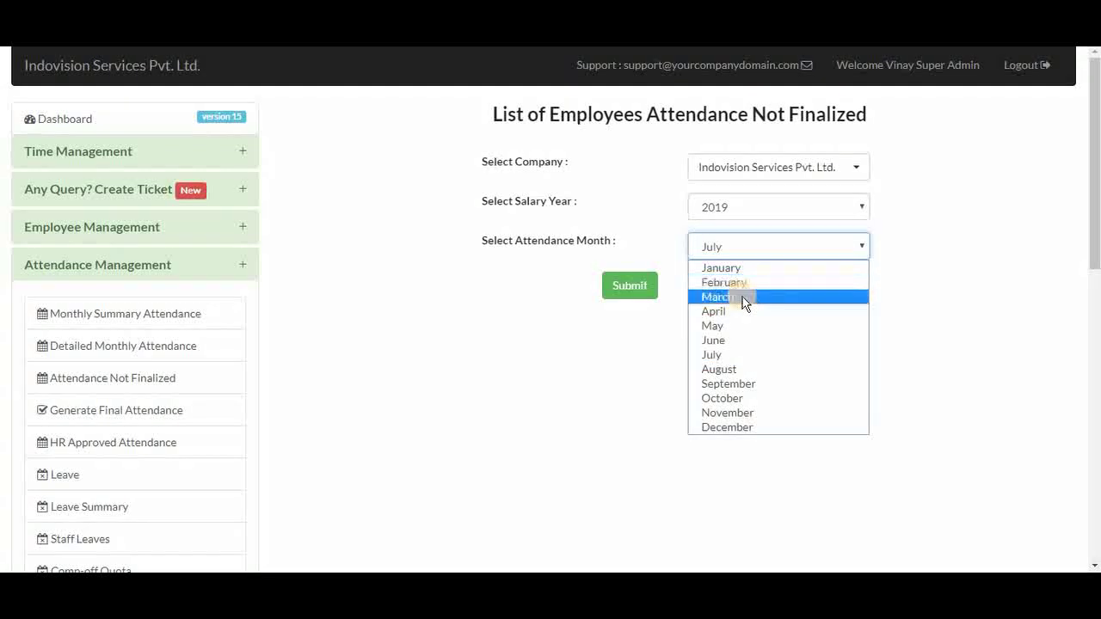
click(785, 297)
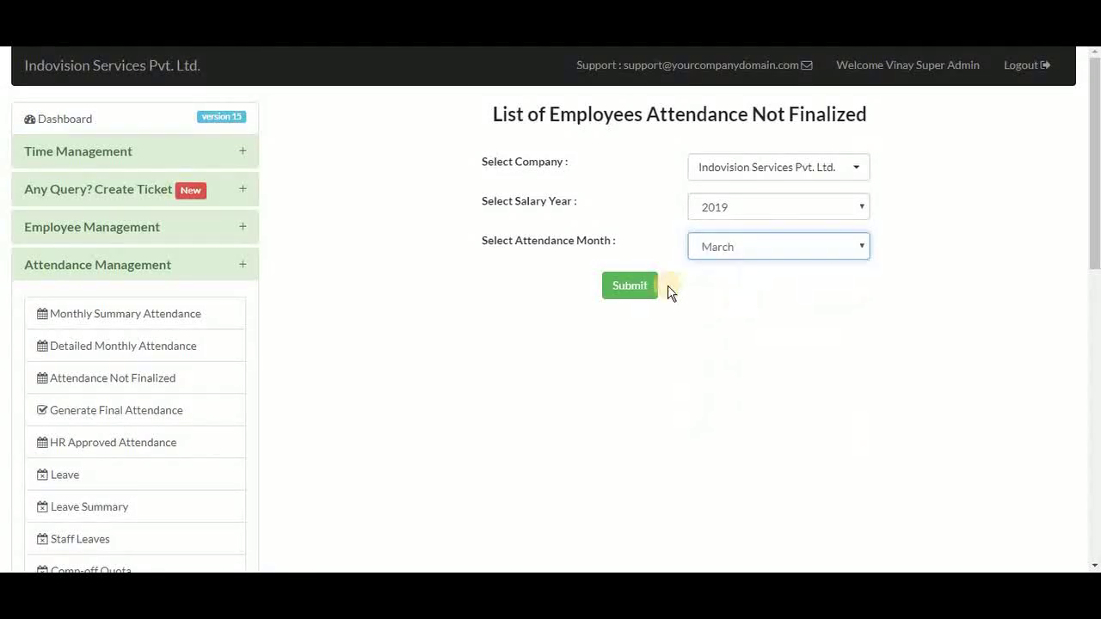
click(636, 290)
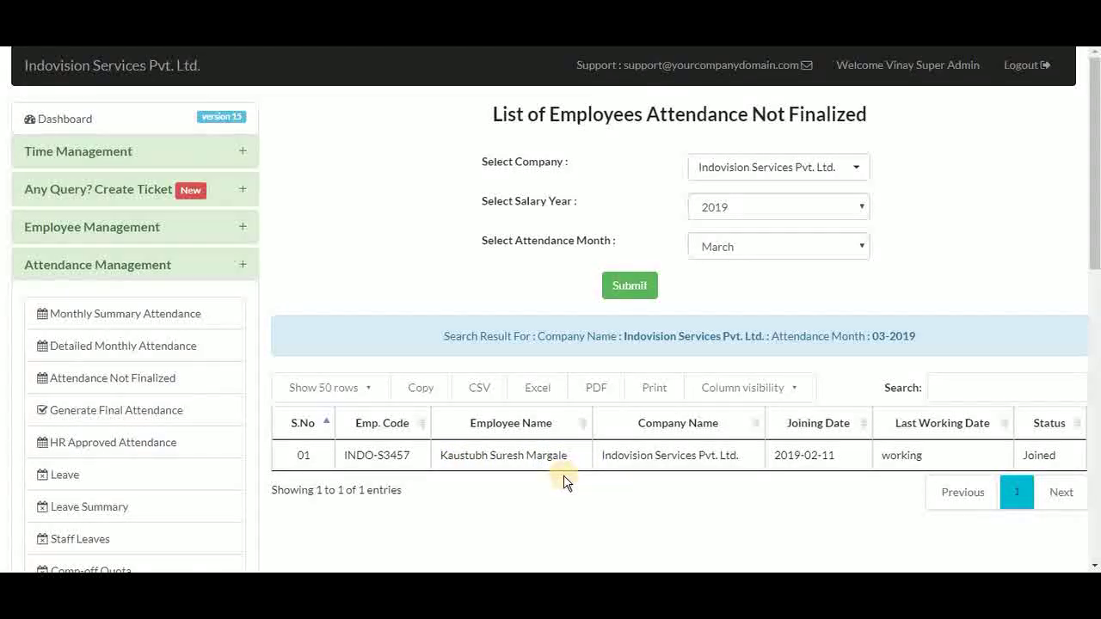
Step: Open the Upload Attendance form under Generate Final Attendance and choose Indovision Services Pvt. Ltd. for July 2019
click(205, 413)
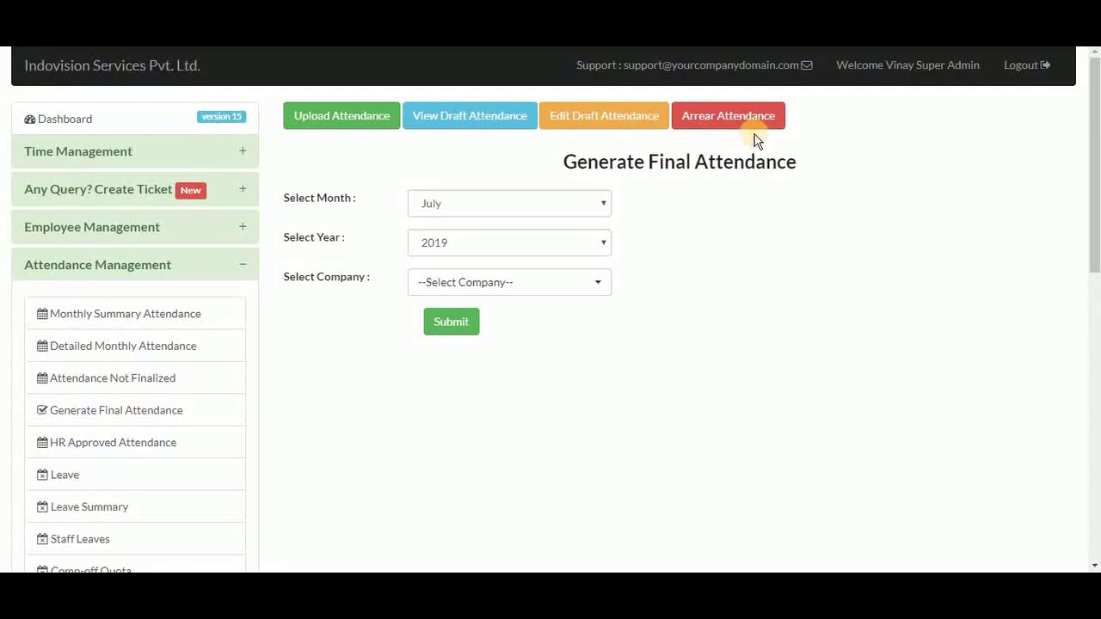
click(341, 121)
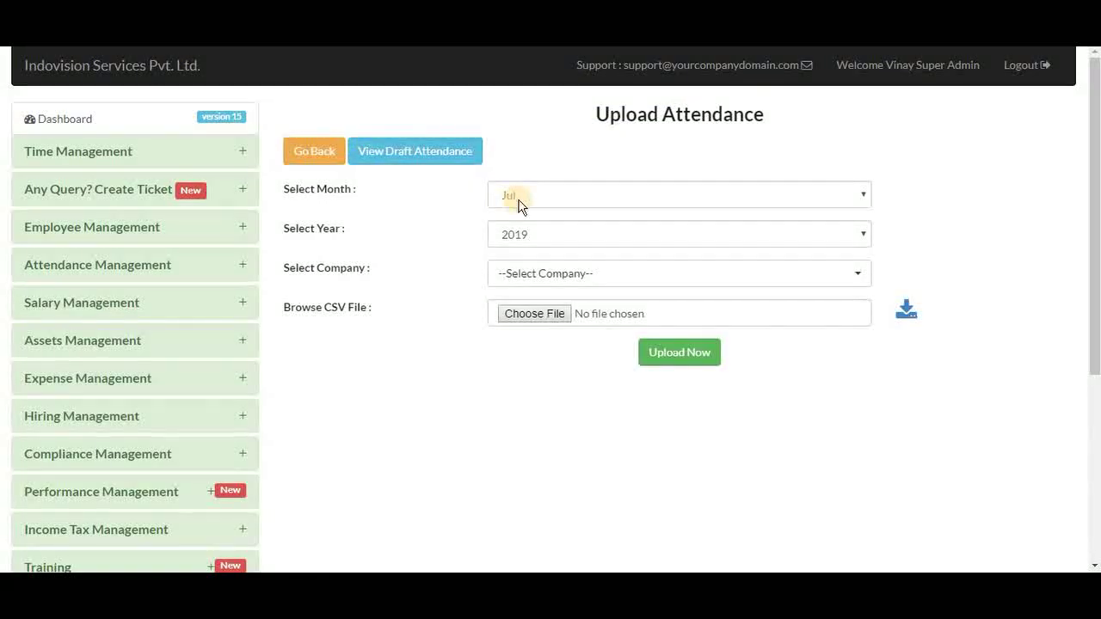
click(555, 276)
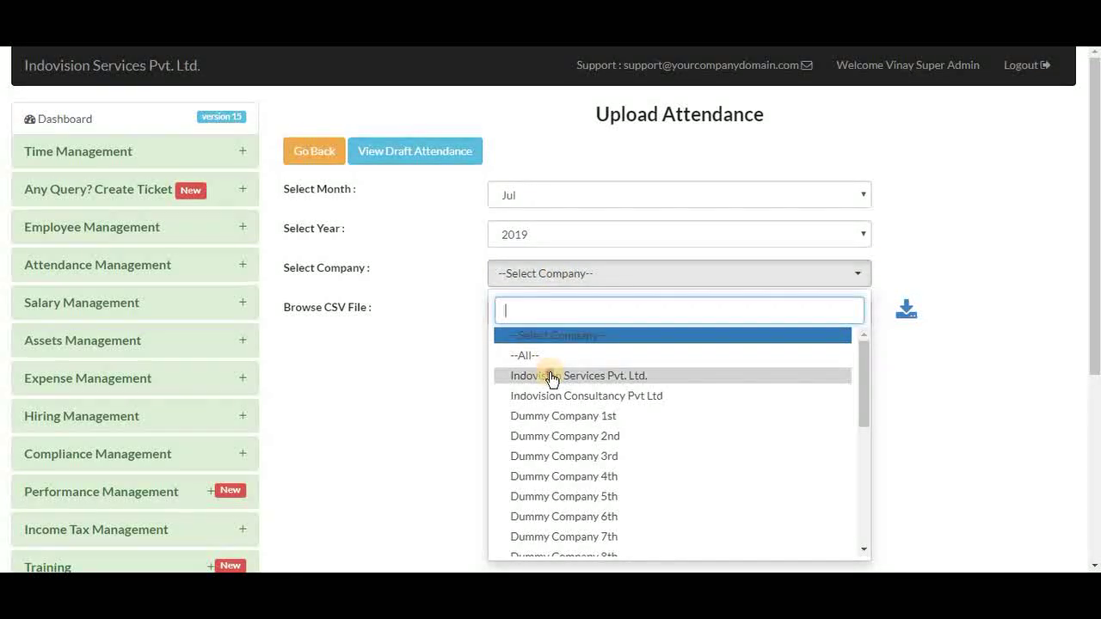
click(553, 375)
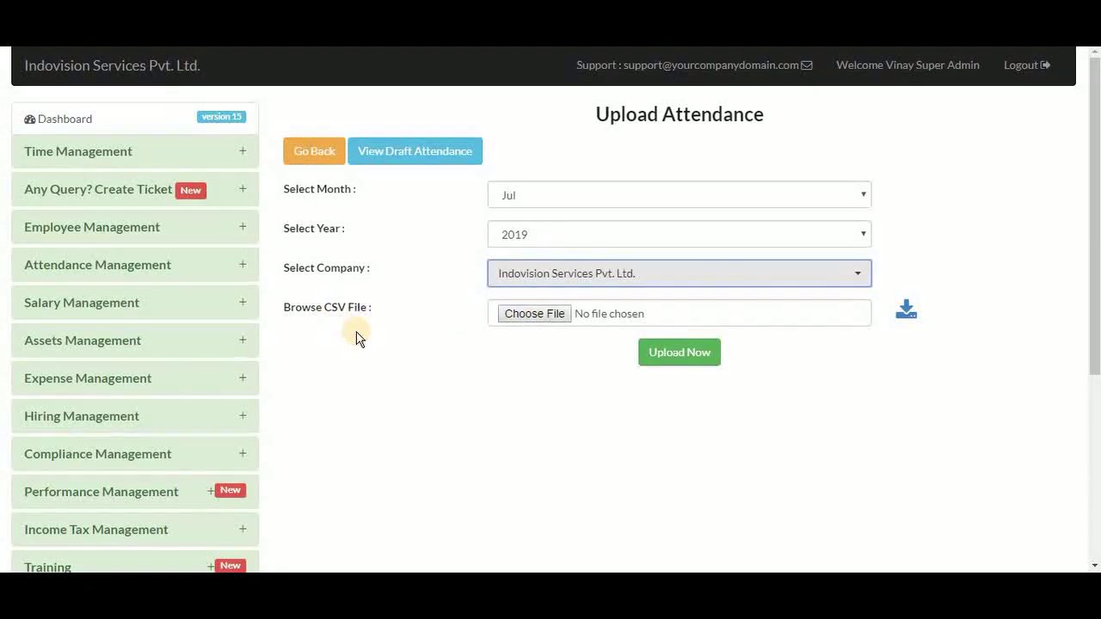
Step: Download the final attendance upload format, open it in Excel and enable editing
click(907, 314)
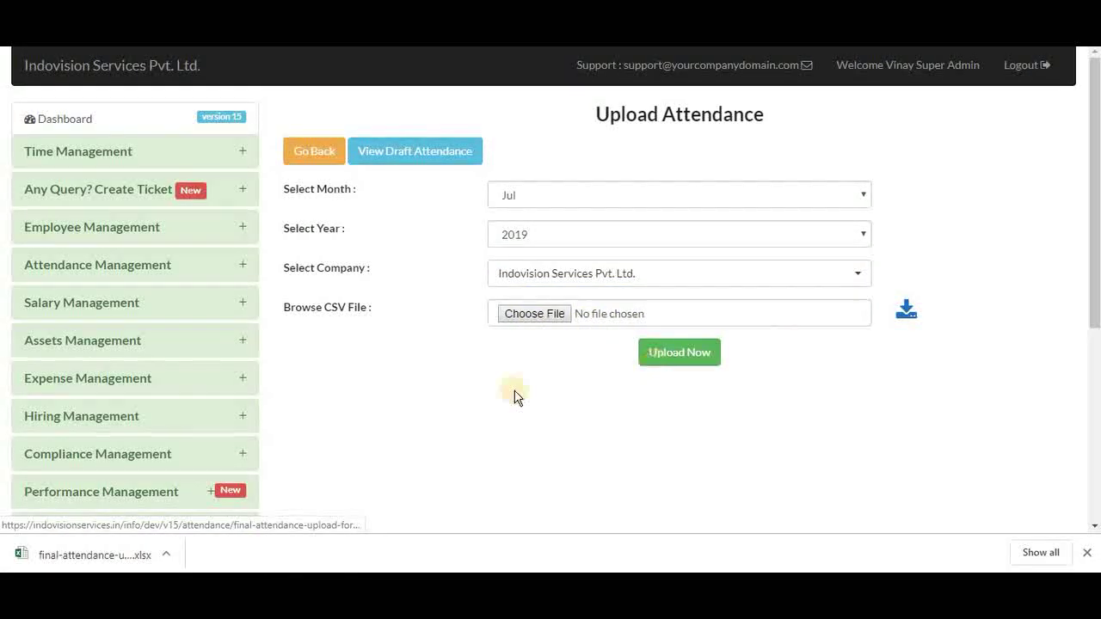
click(100, 553)
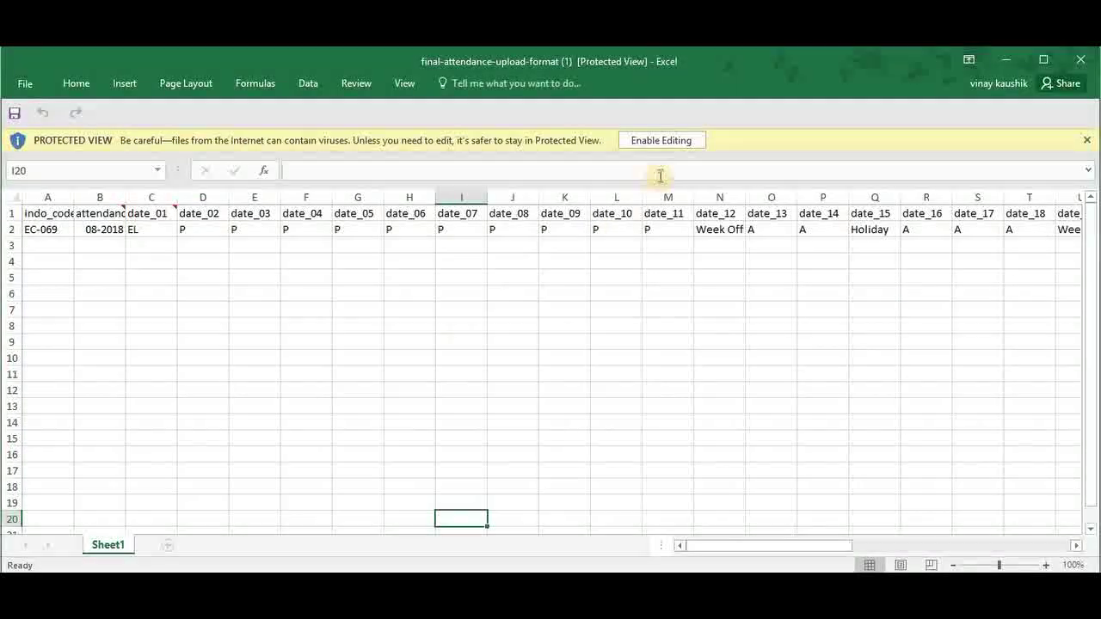
click(660, 140)
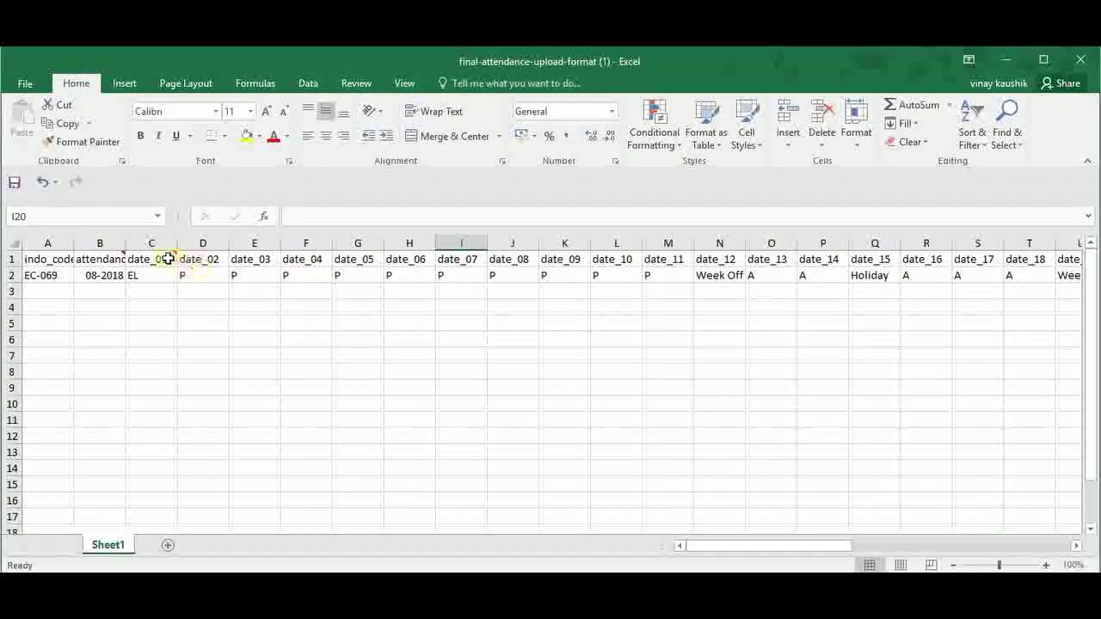
Step: Widen the indo_code, attendance_month, total present and total_approved_leaves columns to fit their headings
double_click(75, 245)
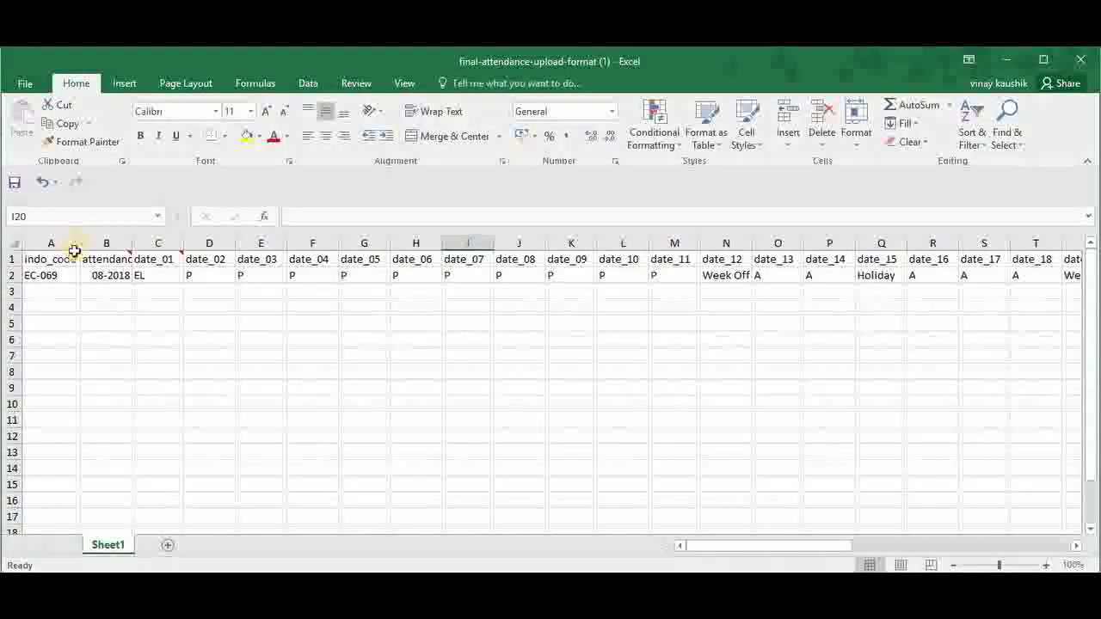
double_click(132, 239)
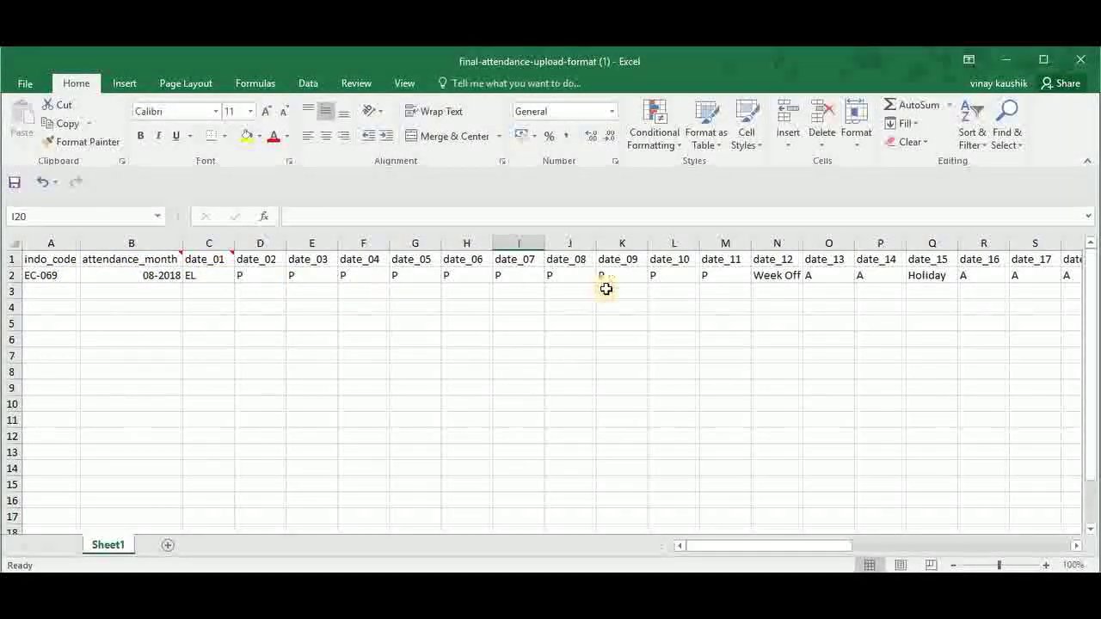
scroll(606, 289, right, 3)
scroll(609, 289, right, 5)
scroll(609, 289, right, 5)
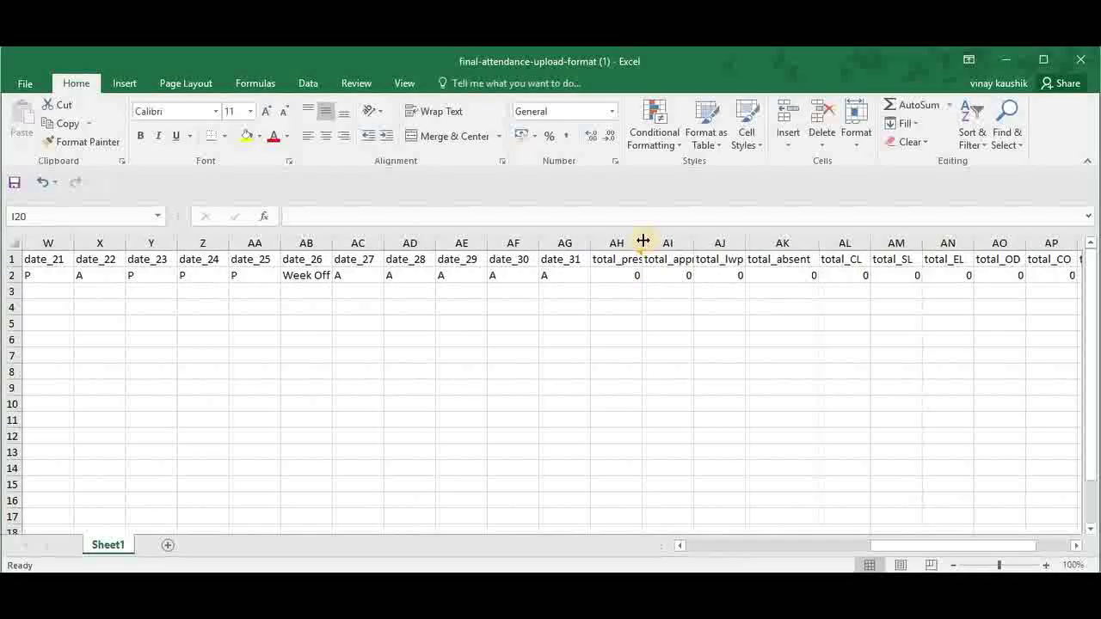
click(643, 241)
double_click(704, 237)
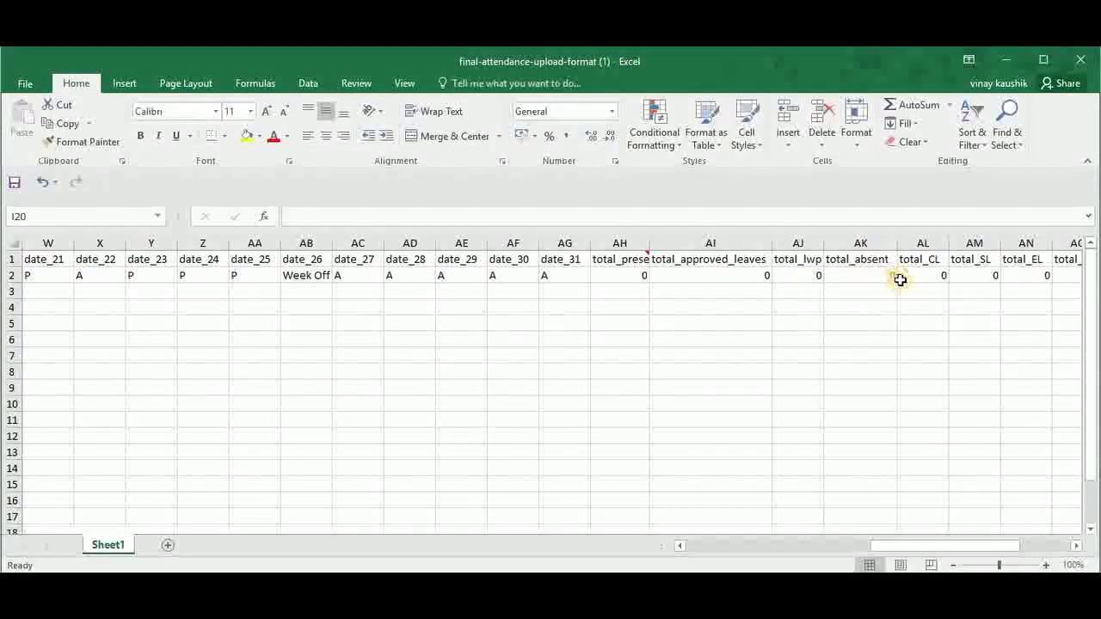
Step: Fit the total_weekoff and total_holidays columns to their headings and view the summary columns through remarks
scroll(928, 280, right, 1)
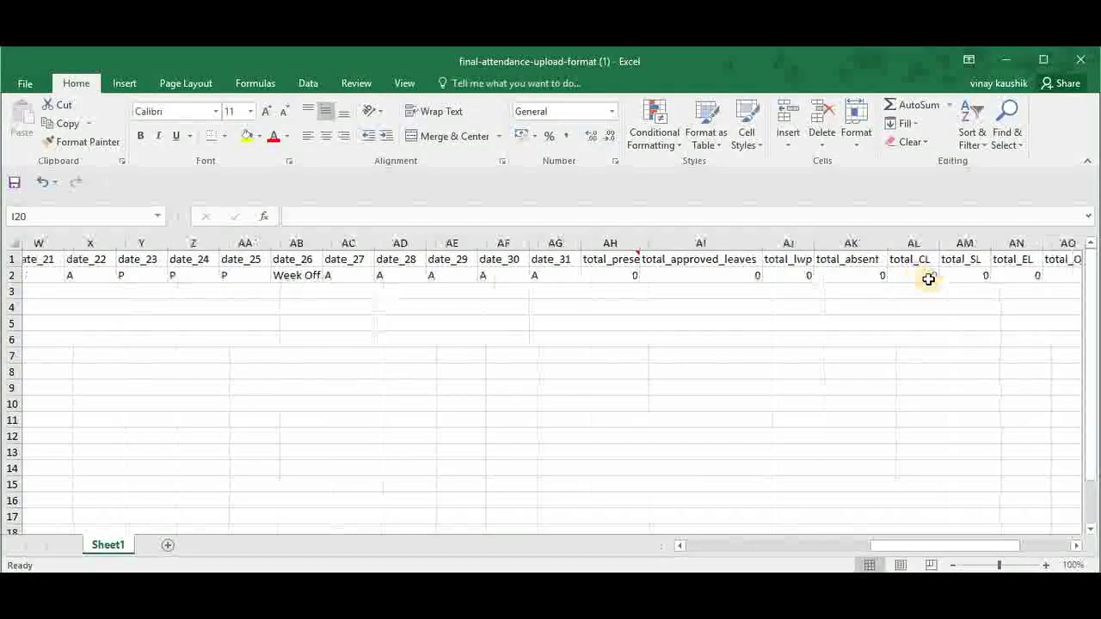
scroll(929, 278, right, 3)
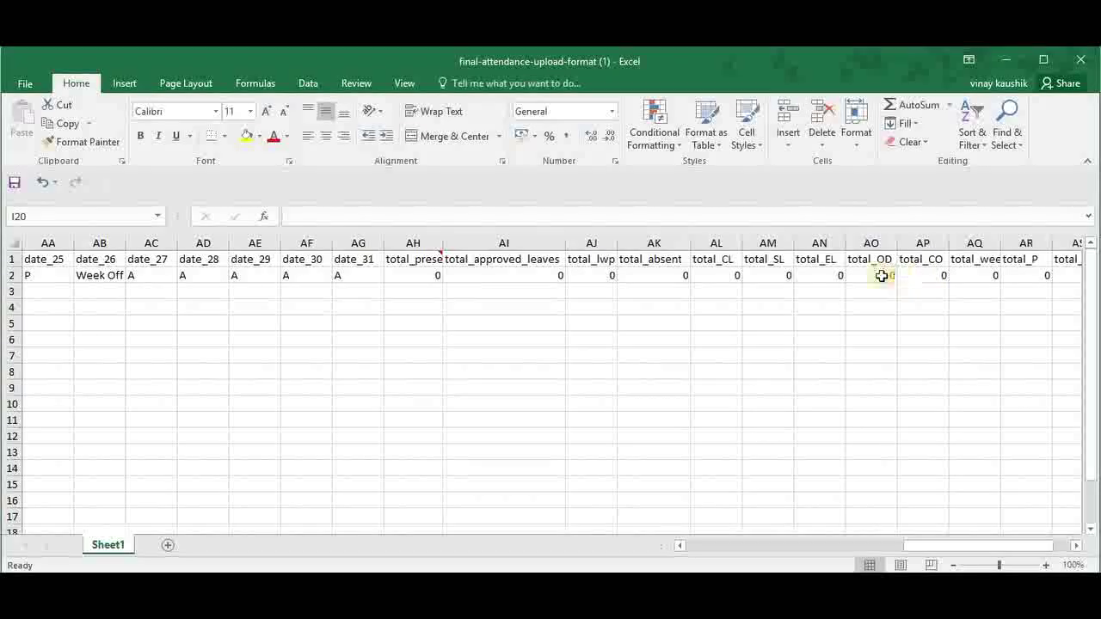
scroll(925, 277, right, 2)
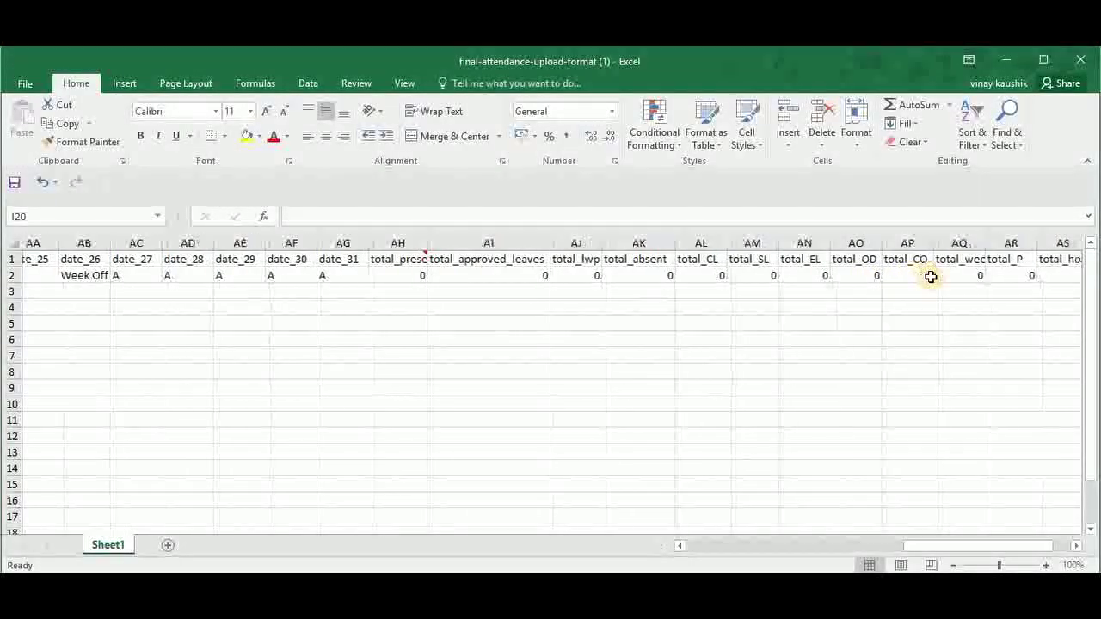
scroll(930, 277, right, 1)
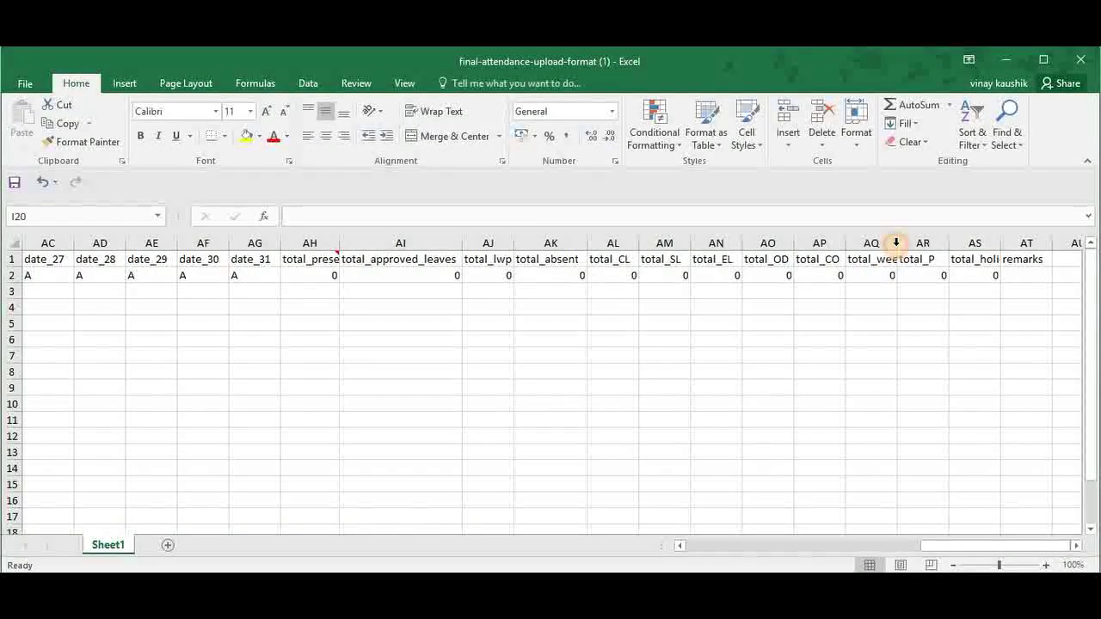
click(893, 243)
double_click(897, 244)
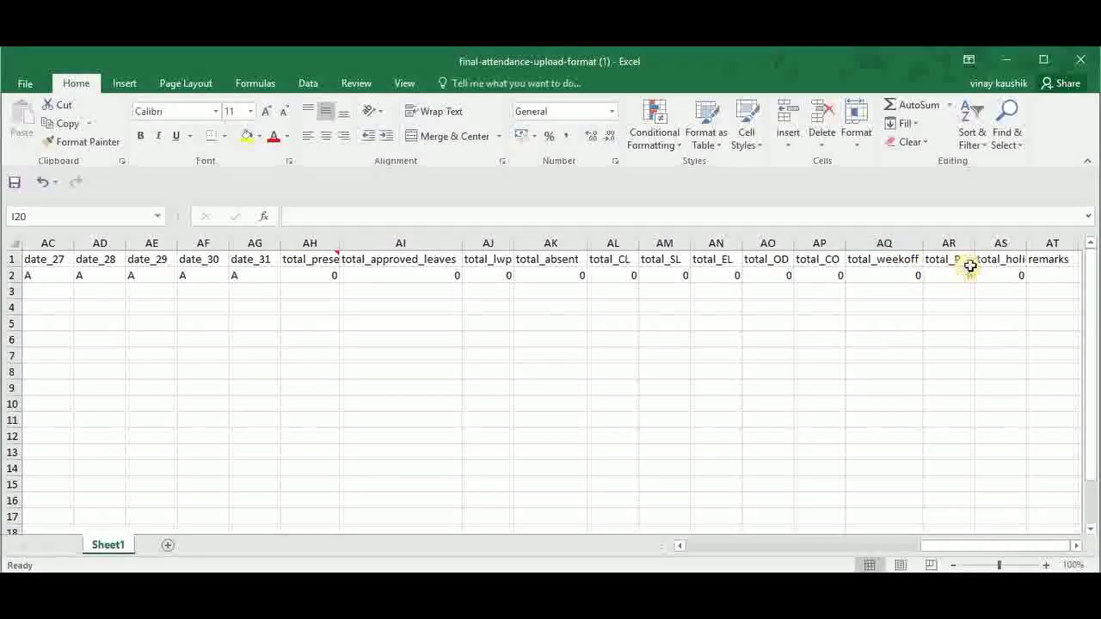
click(1001, 241)
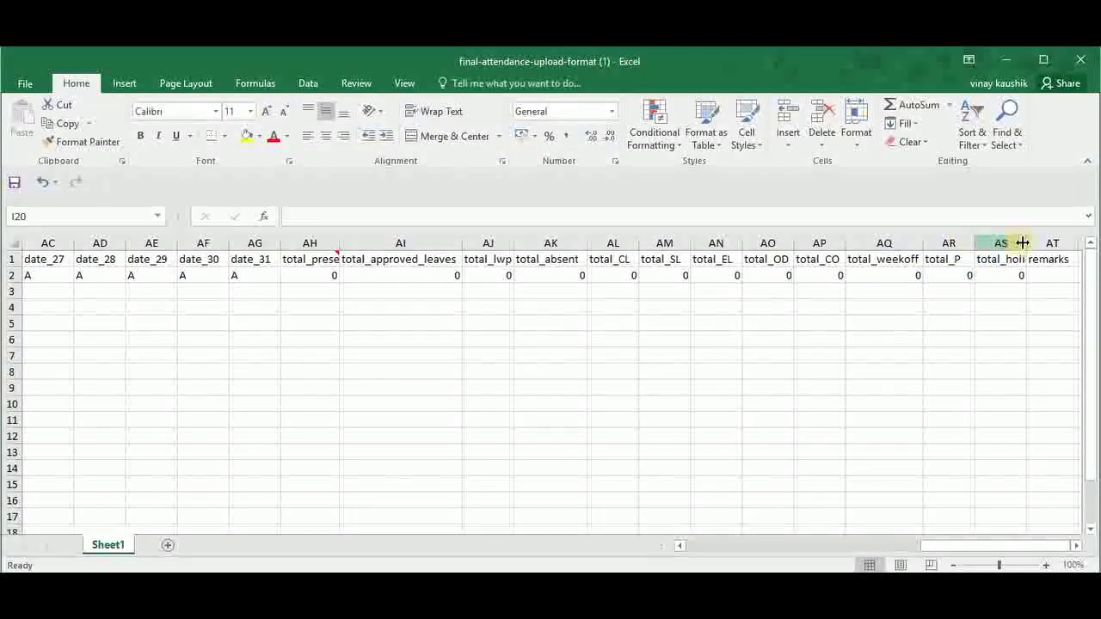
double_click(1028, 243)
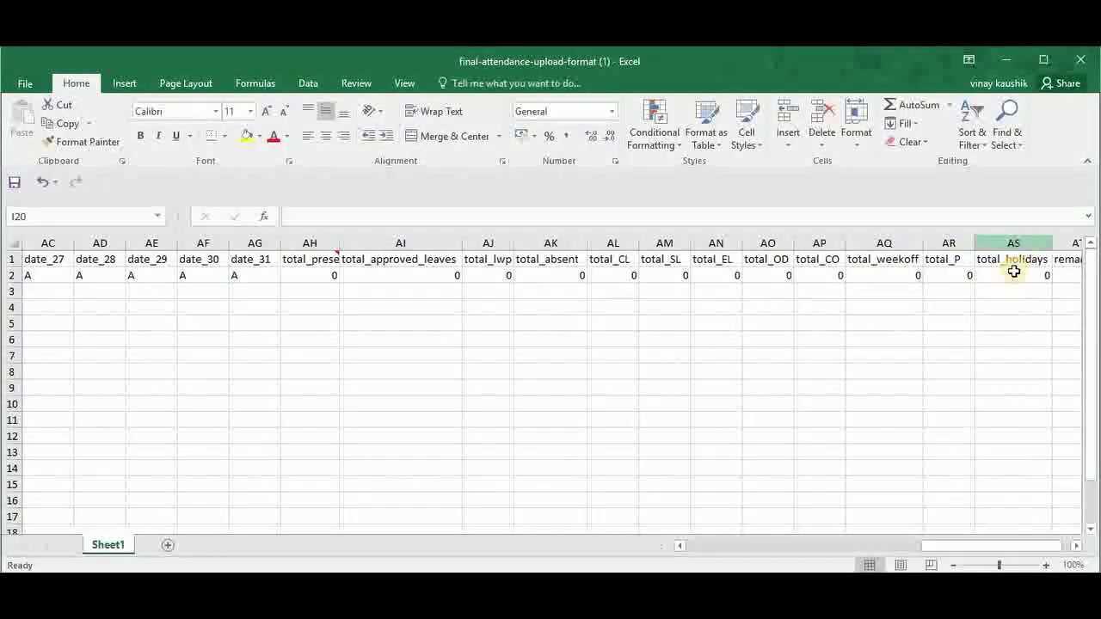
scroll(1015, 271, right, 2)
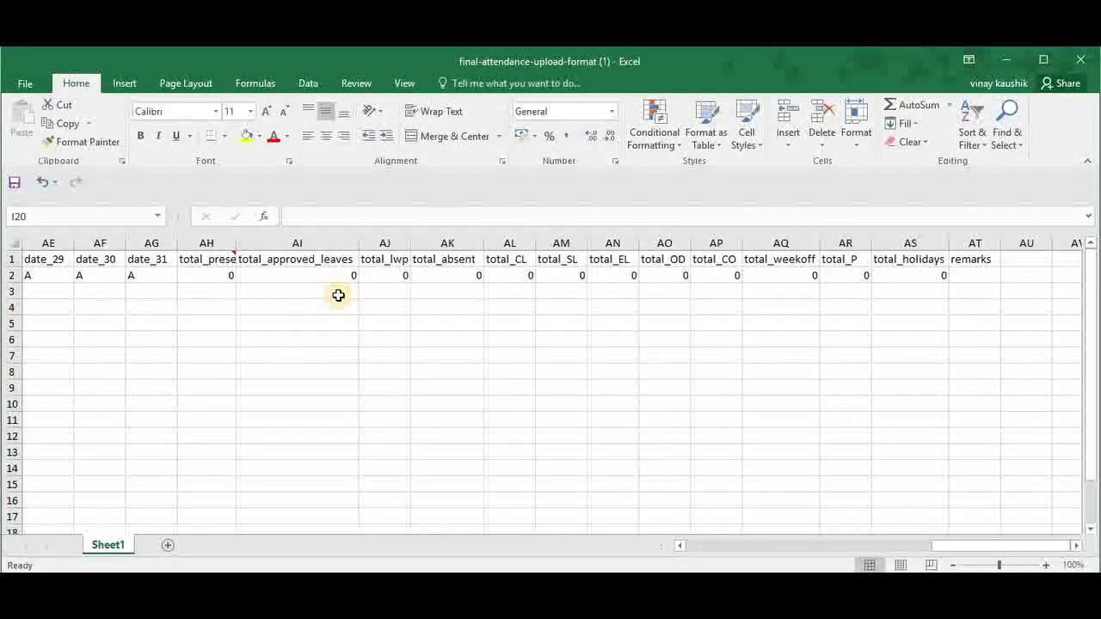
Step: Replace the sample row with an employee's code, attendance month 07-2019, daily statuses and totals, and check the filled row through remarks
scroll(338, 295, left, 10)
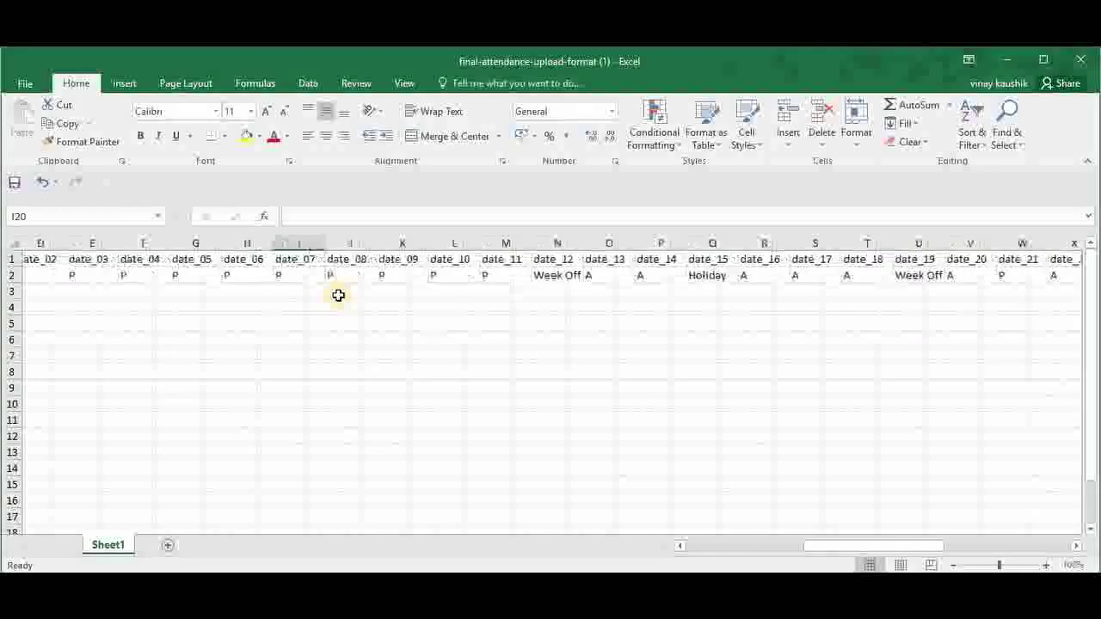
scroll(338, 295, left, 3)
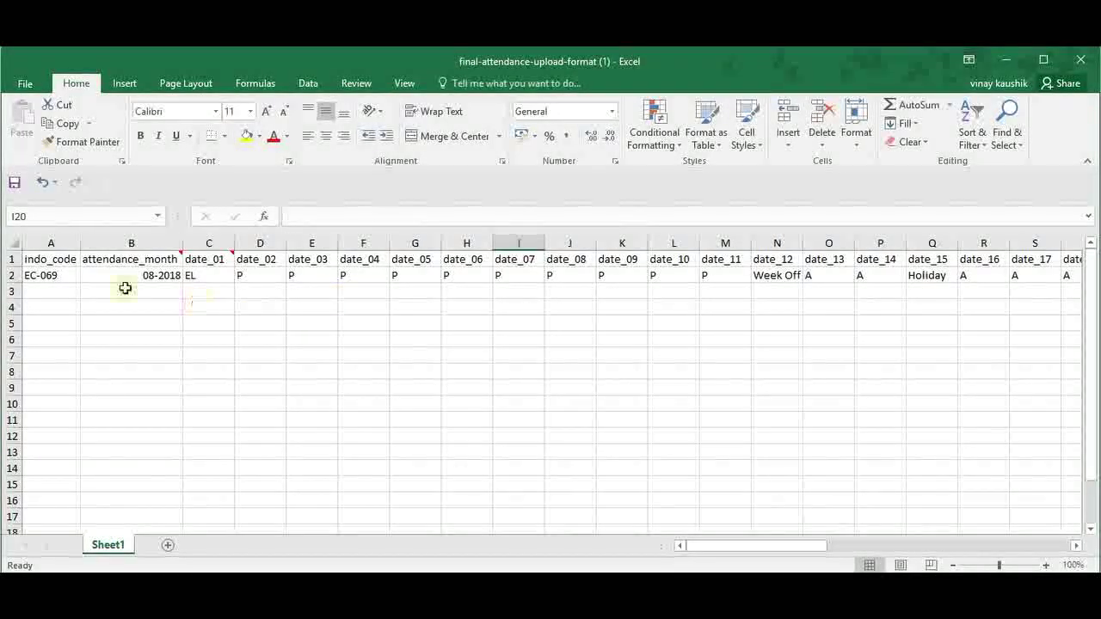
click(60, 275)
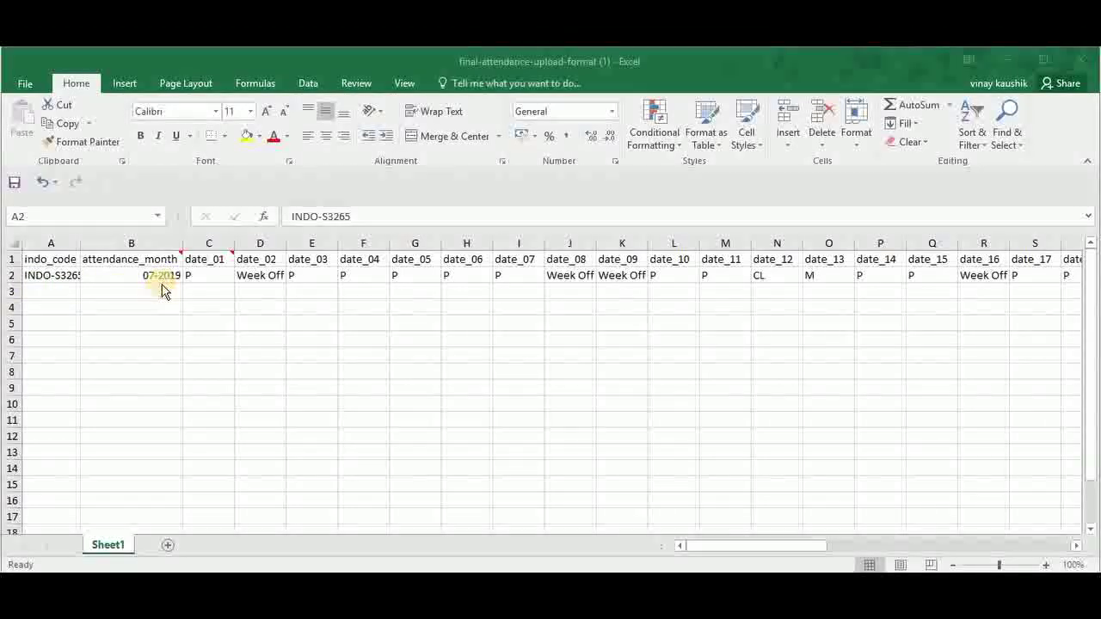
click(166, 275)
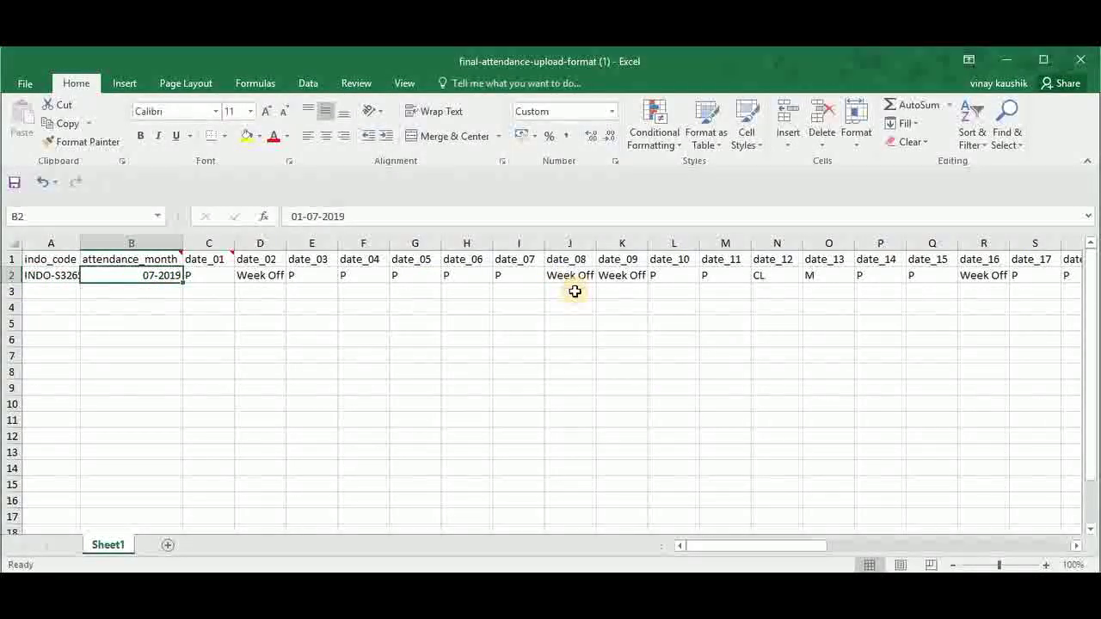
scroll(575, 292, right, 6)
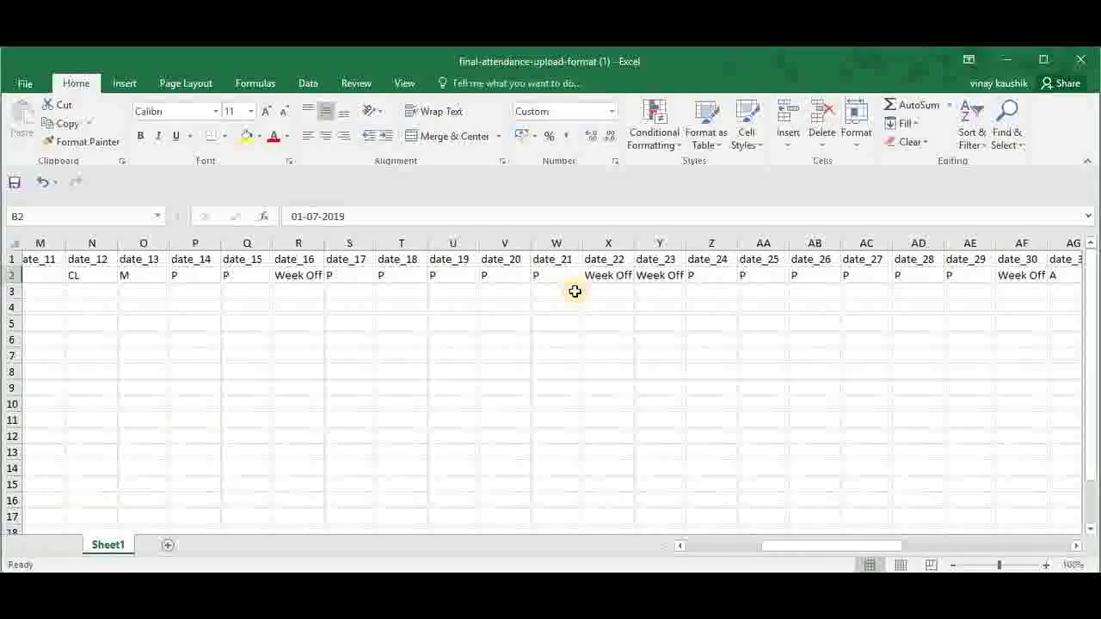
scroll(574, 291, right, 5)
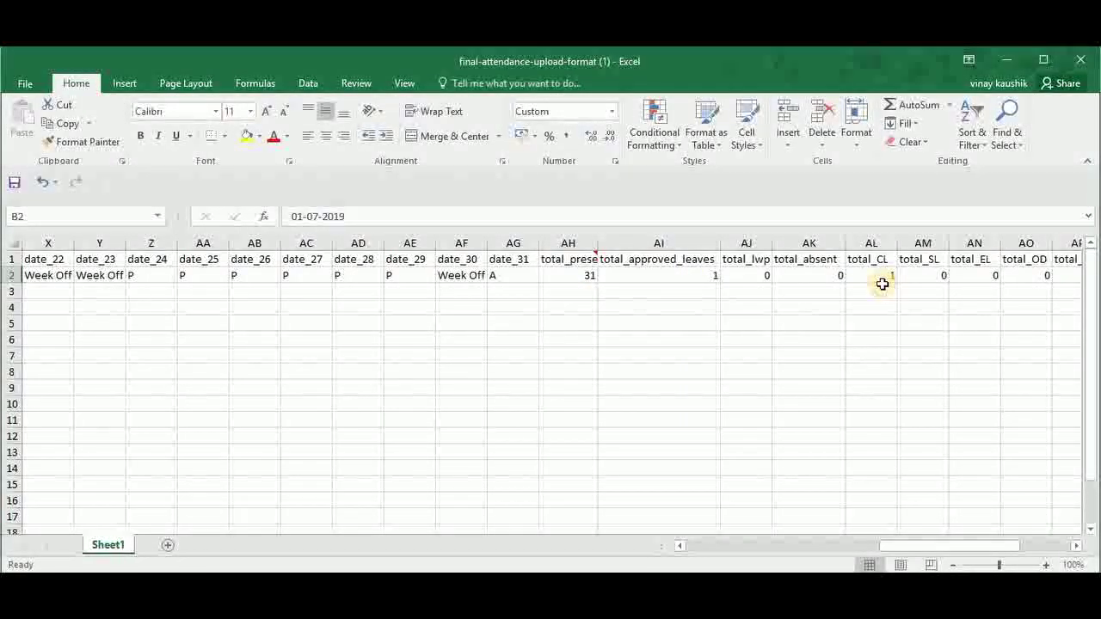
scroll(926, 286, right, 3)
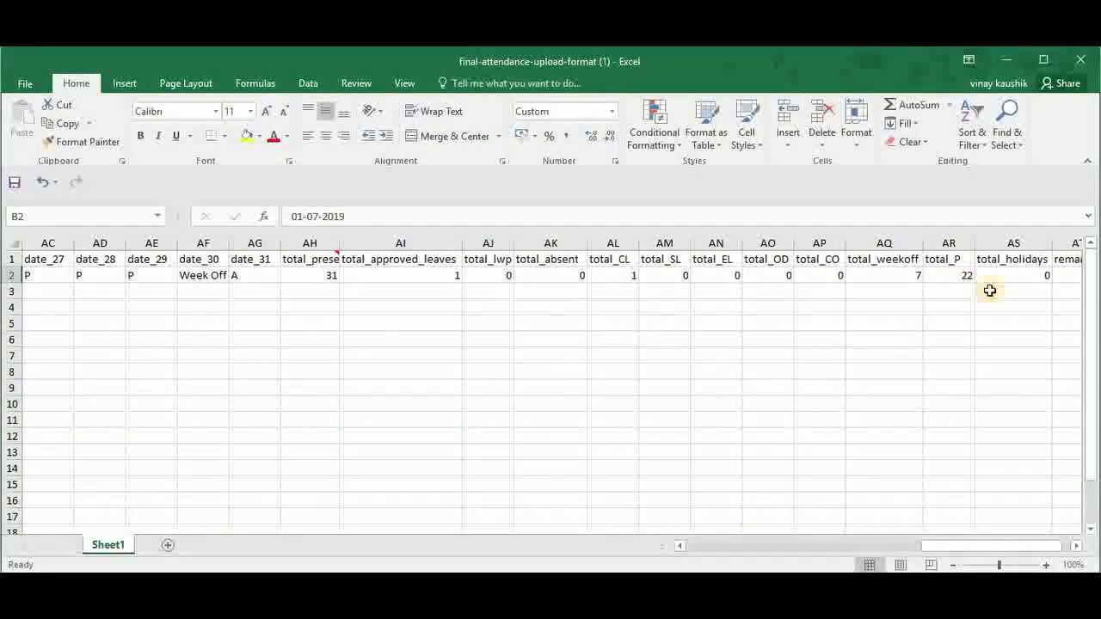
scroll(993, 291, right, 2)
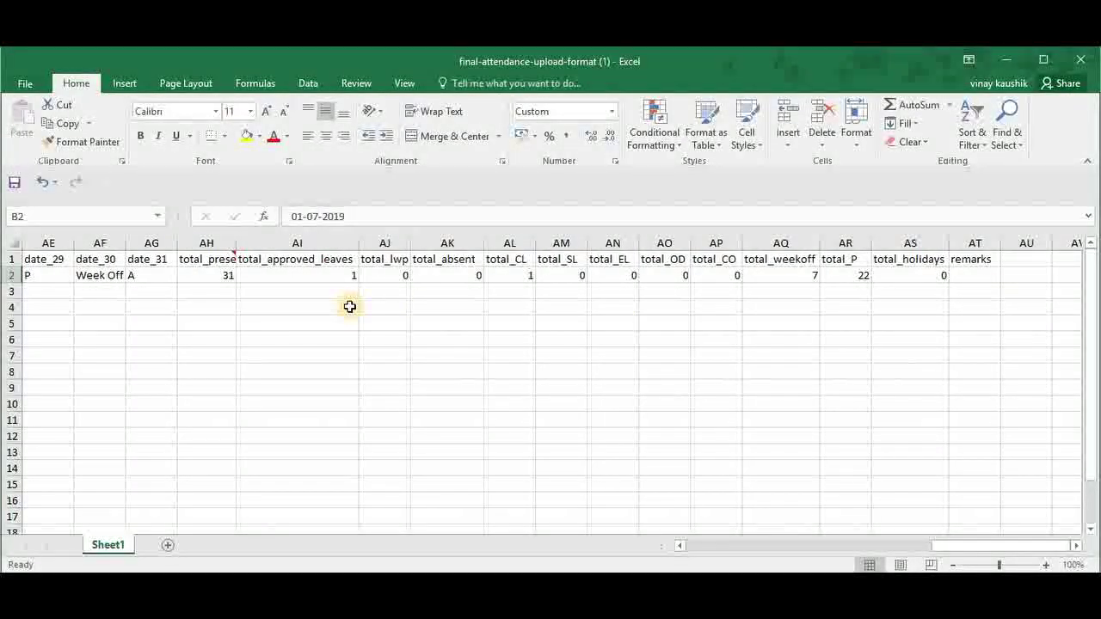
scroll(349, 307, left, 10)
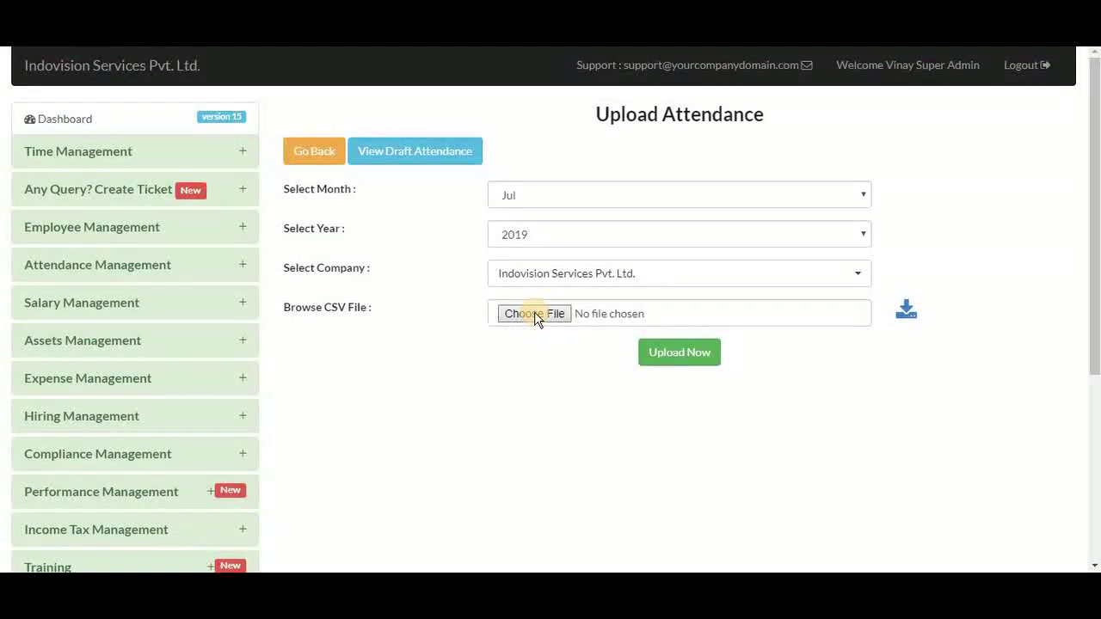
Step: Upload the file video now.csv as the July 2019 attendance of Indovision Services Pvt. Ltd
click(534, 312)
click(437, 138)
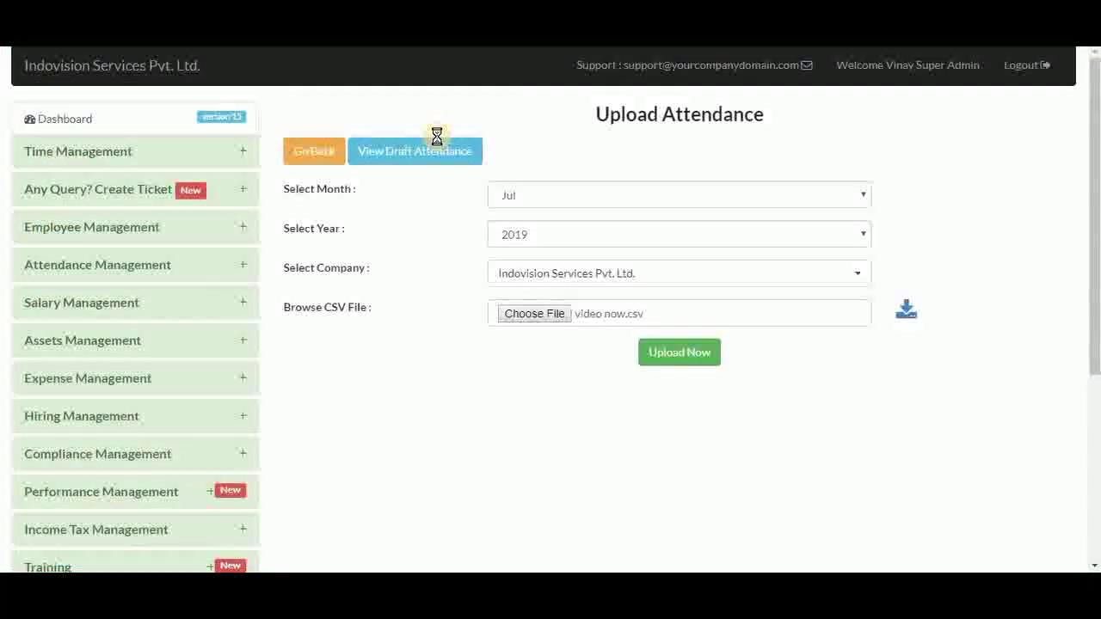
click(678, 355)
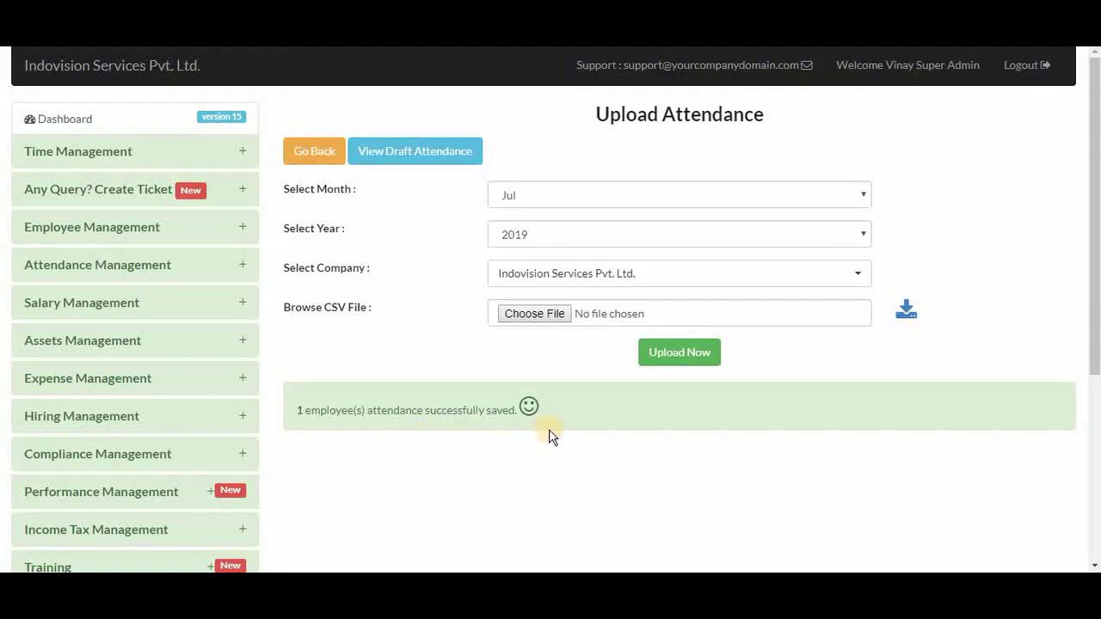
Step: View the July 2019 draft attendance of Indovision Services Pvt. Ltd. and review its daily statuses and total columns
click(407, 164)
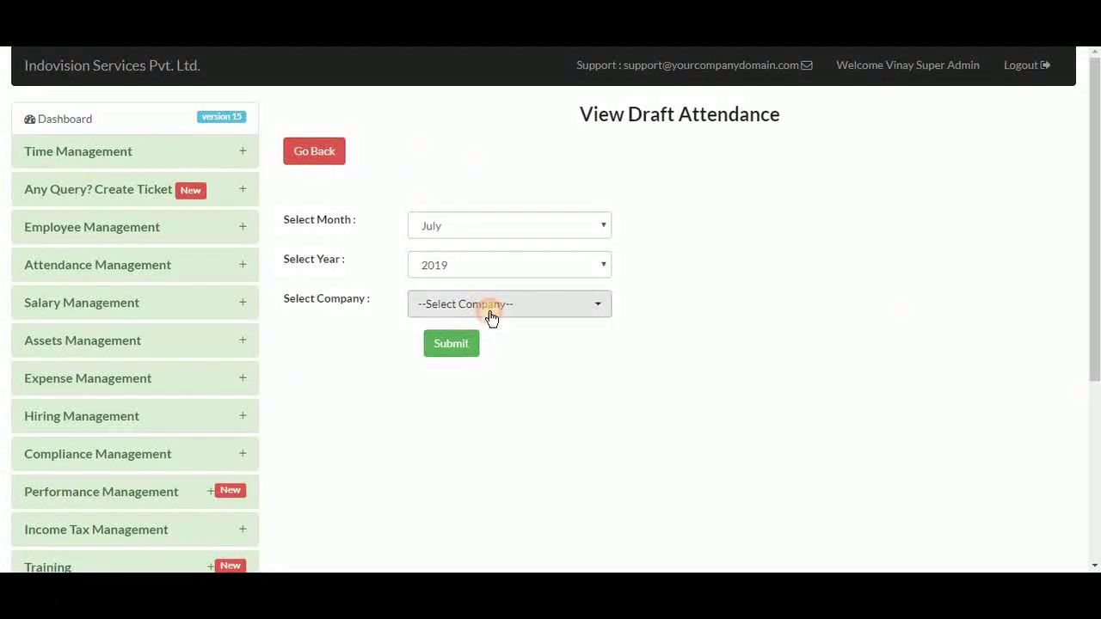
click(491, 319)
click(484, 406)
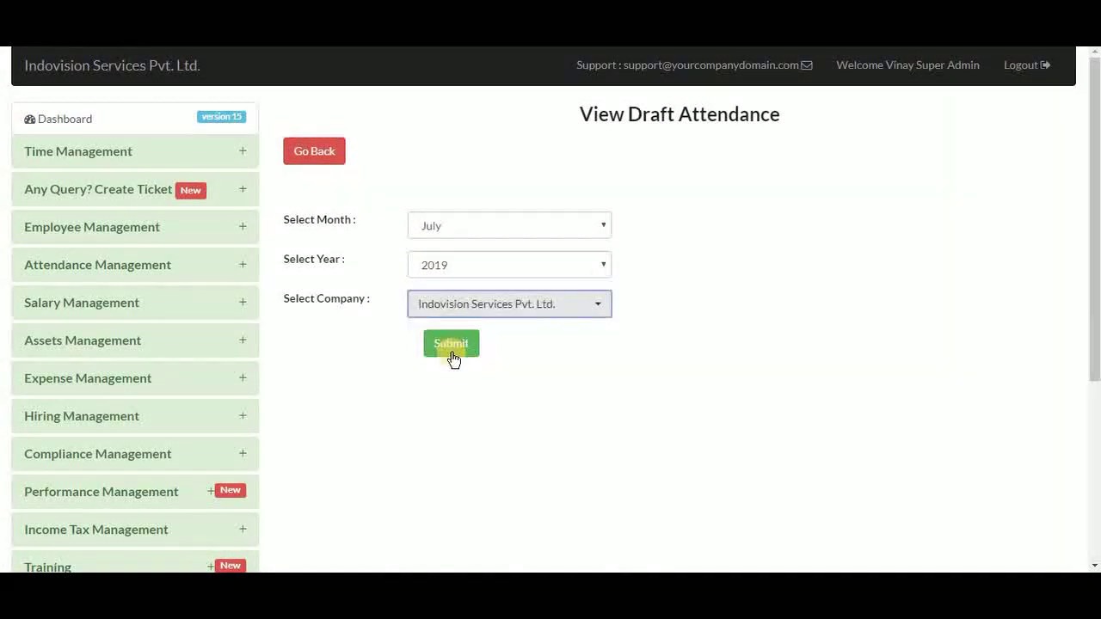
click(451, 344)
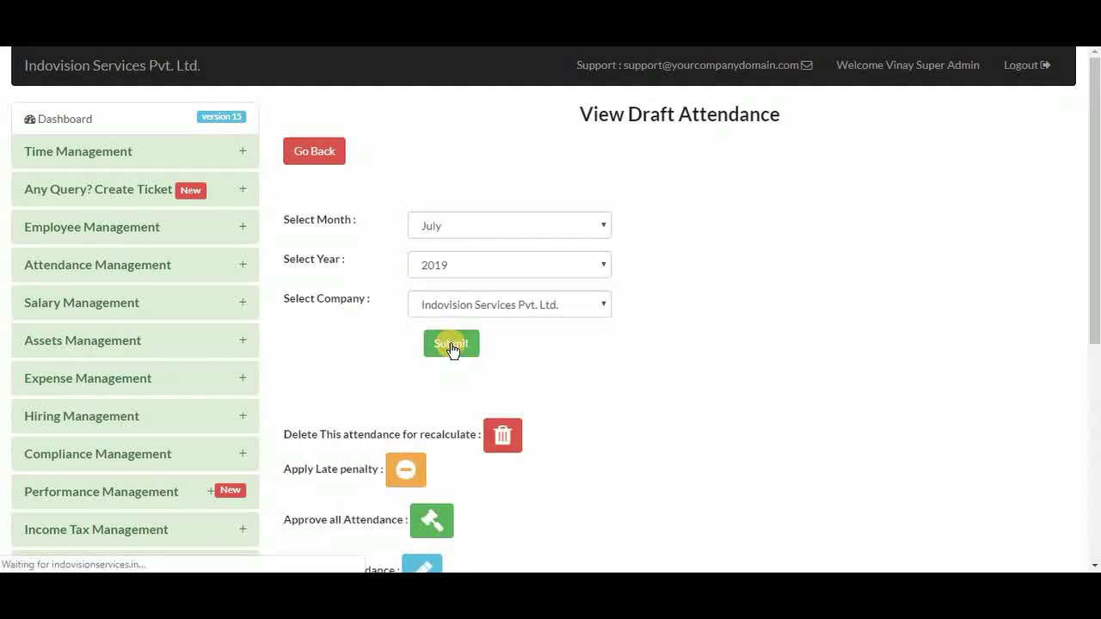
scroll(450, 348, down, 5)
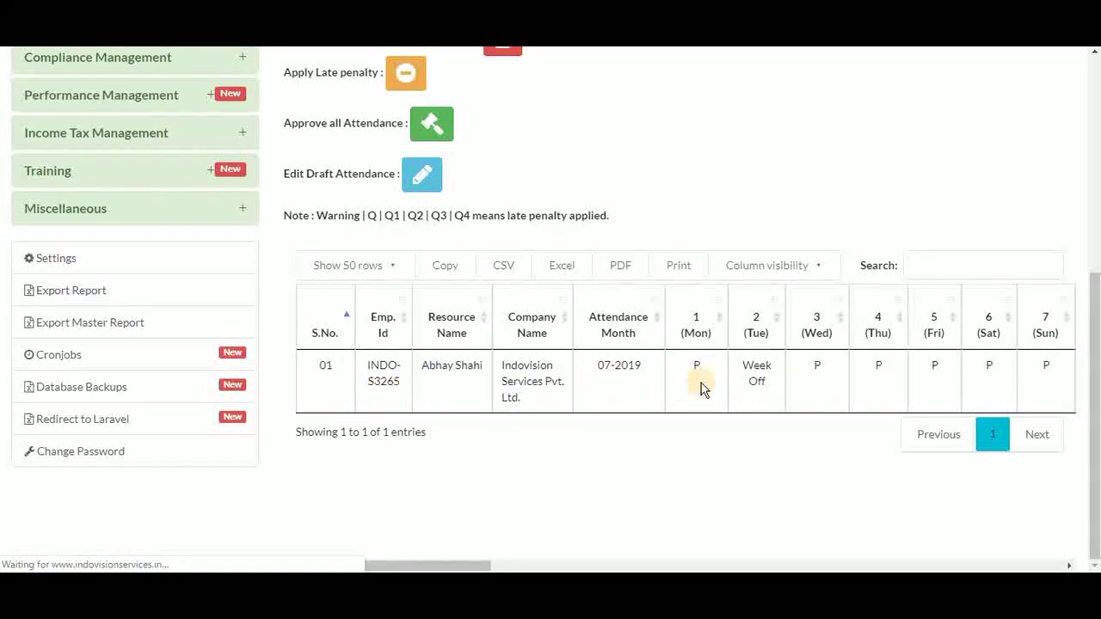
scroll(898, 381, right, 10)
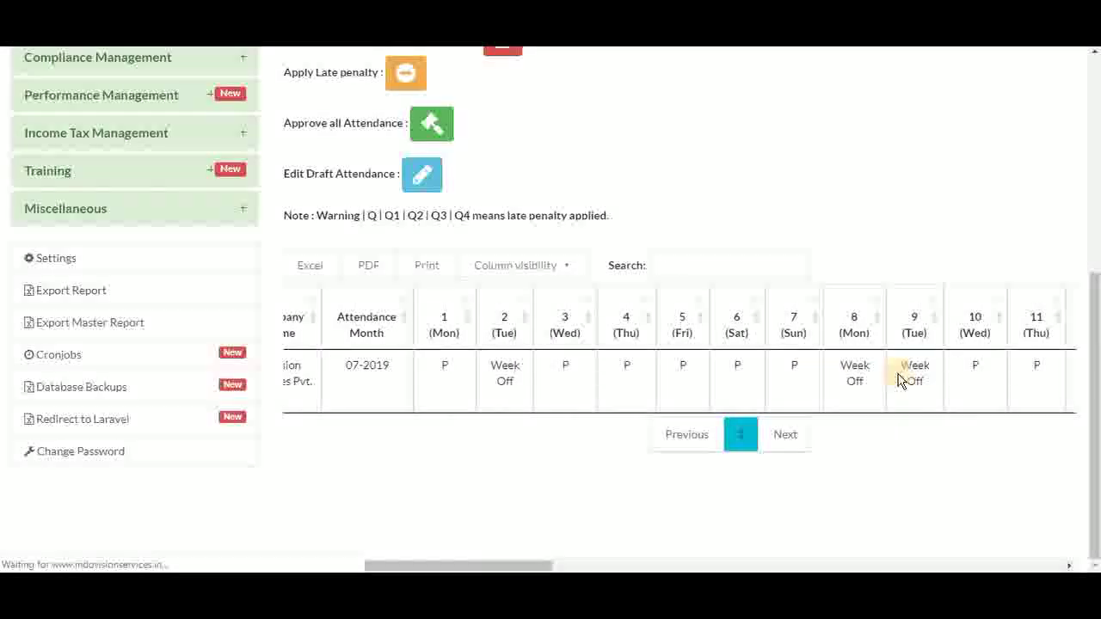
scroll(899, 380, right, 15)
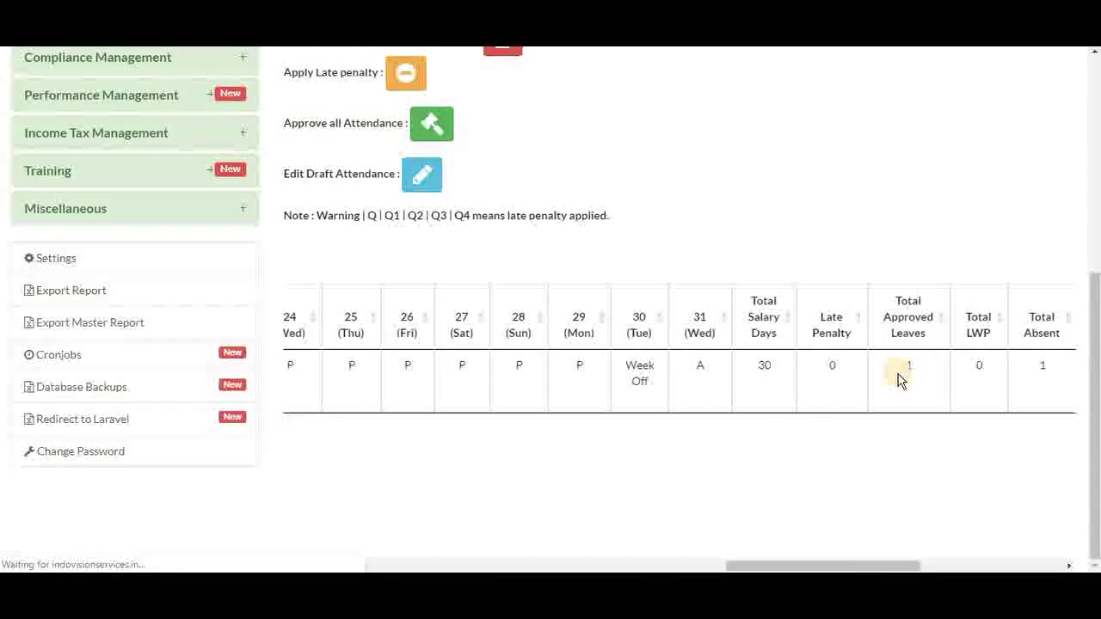
scroll(898, 380, left, 20)
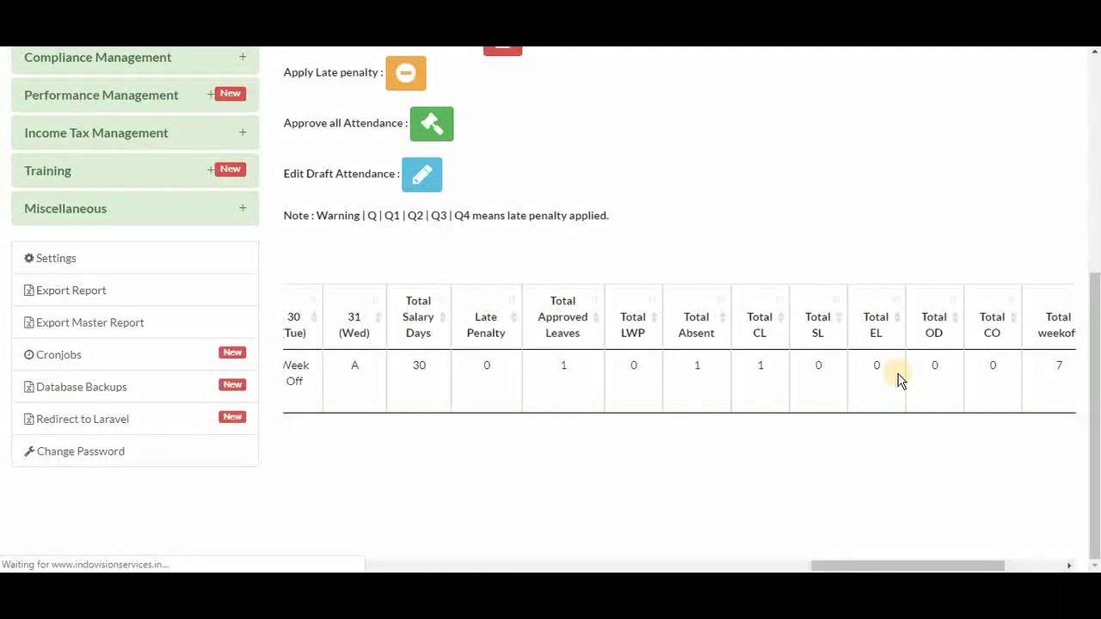
scroll(634, 157, up, 3)
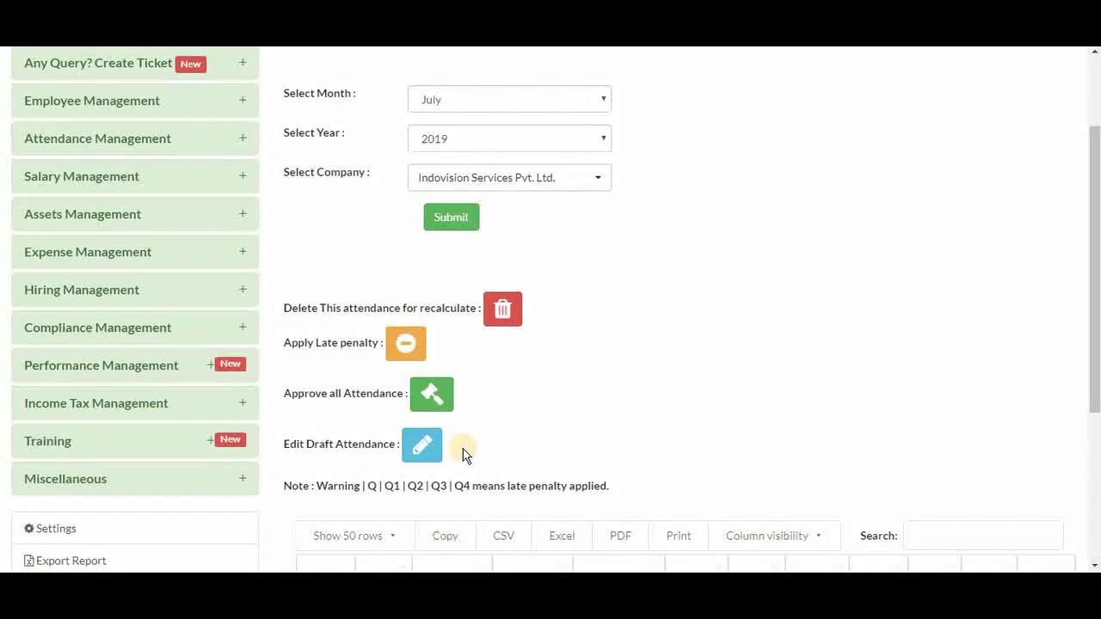
Step: Open the July 2019 draft attendance of Indovision Services Pvt. Ltd. for editing
click(426, 456)
click(524, 305)
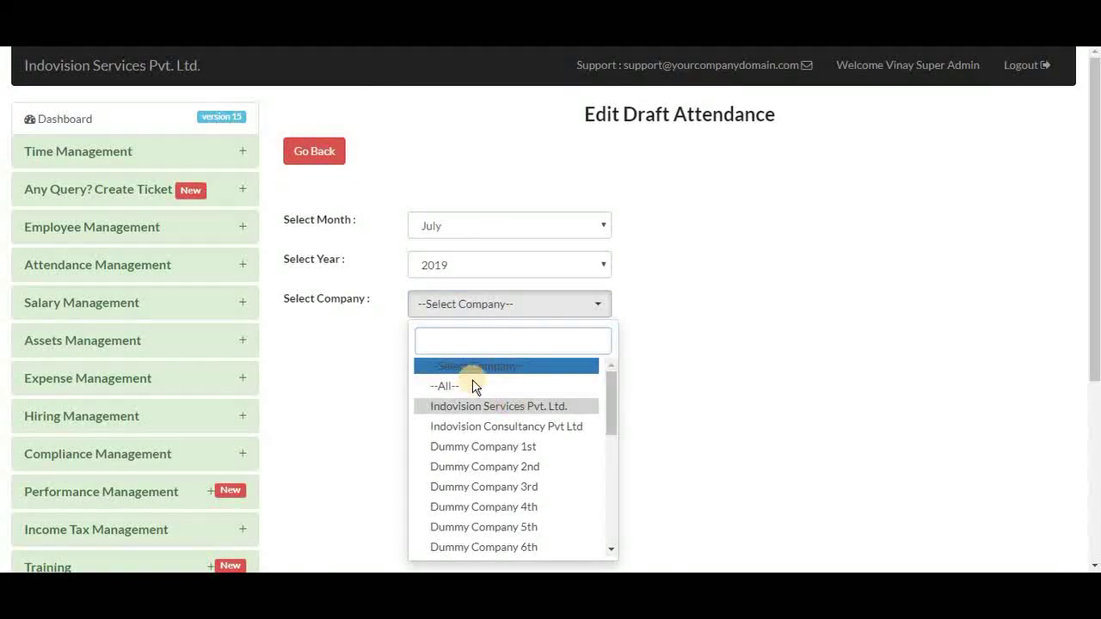
click(476, 406)
click(451, 343)
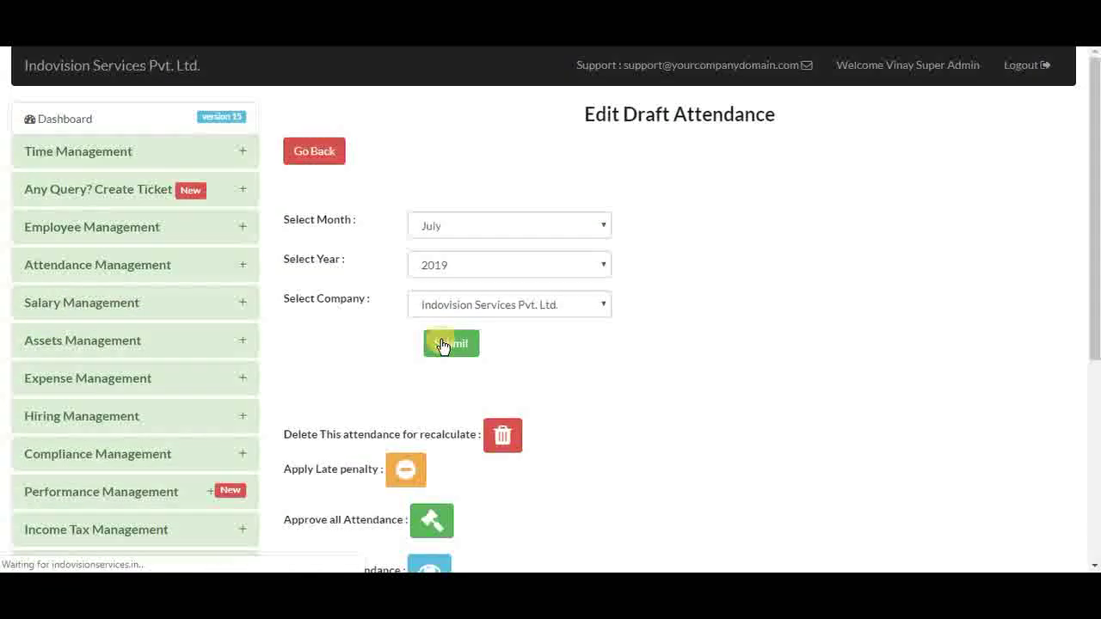
Step: Set the employee's draft status for 1 (Mon) to A and approve all attendance
scroll(442, 345, down, 3)
scroll(442, 345, down, 4)
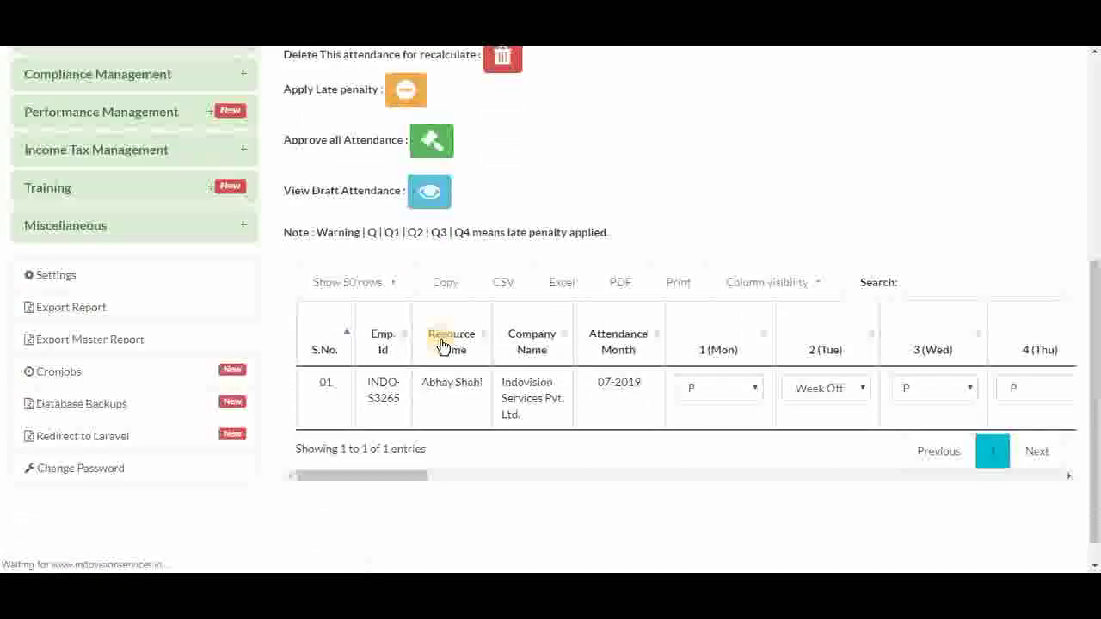
scroll(516, 357, down, 1)
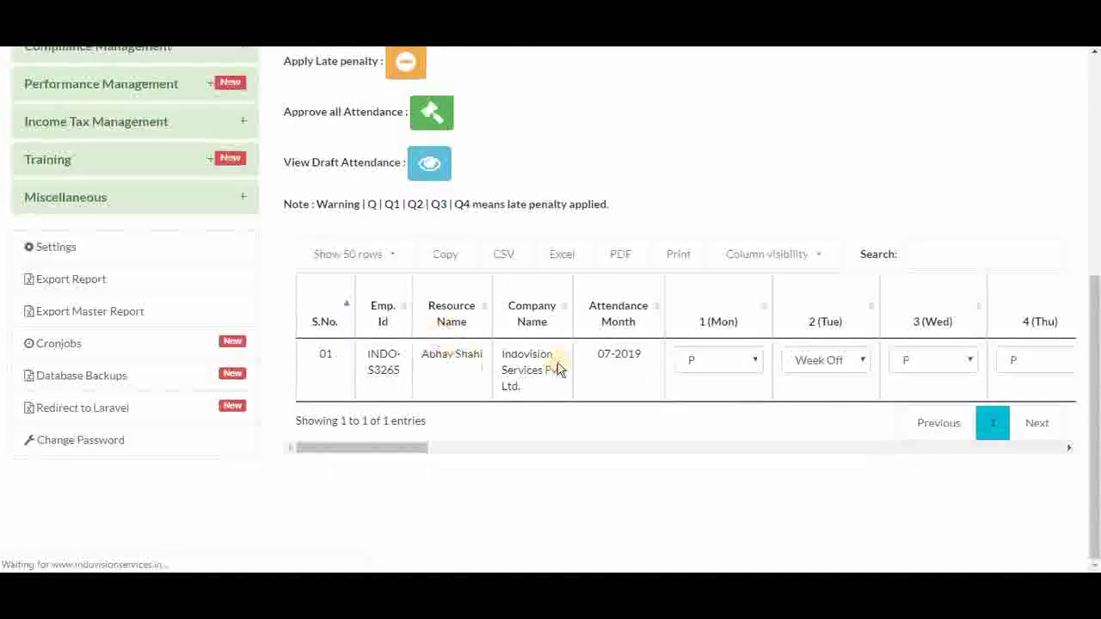
click(744, 362)
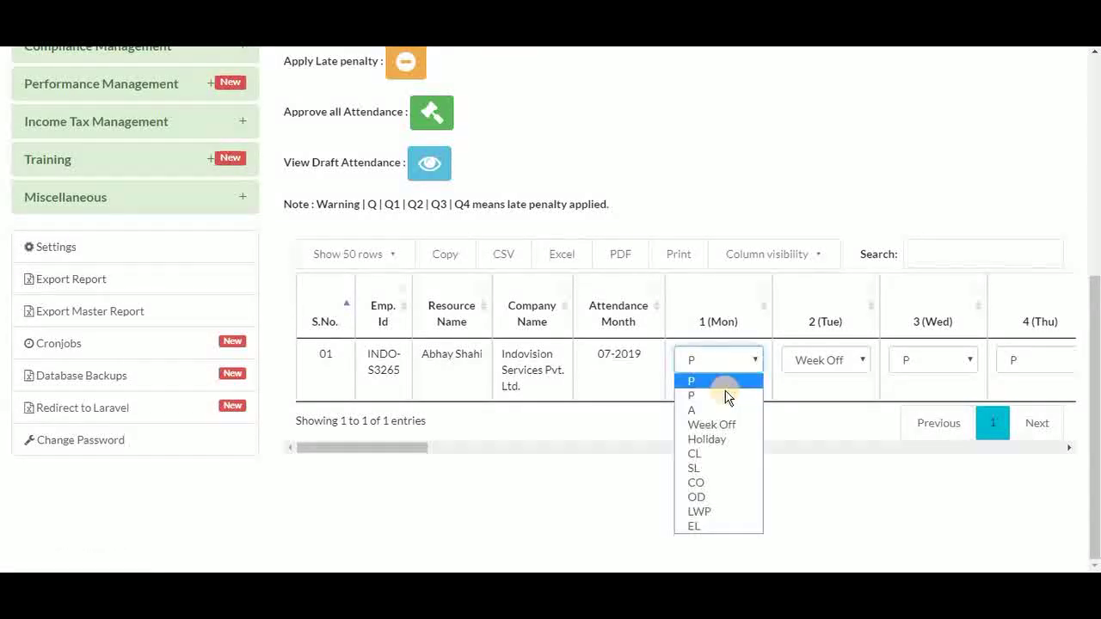
click(721, 409)
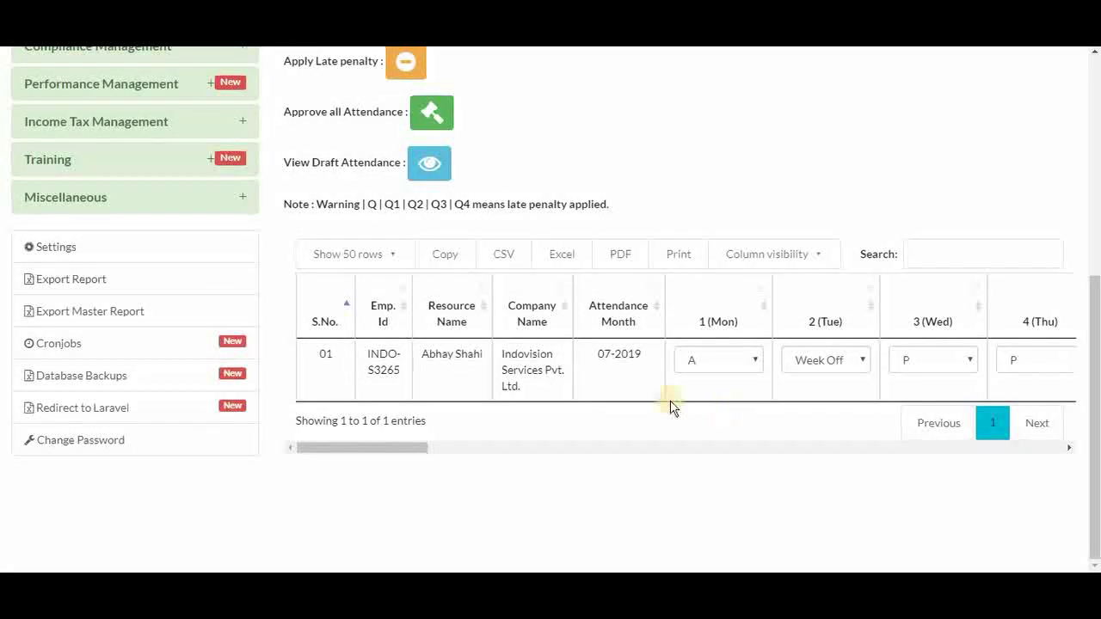
scroll(551, 199, up, 1)
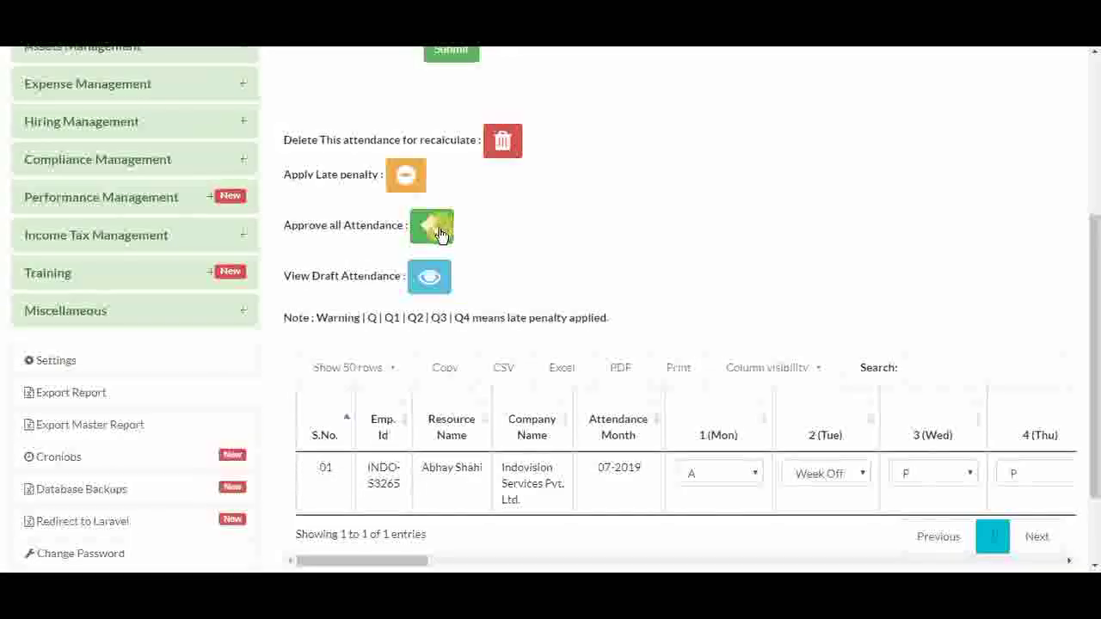
click(438, 229)
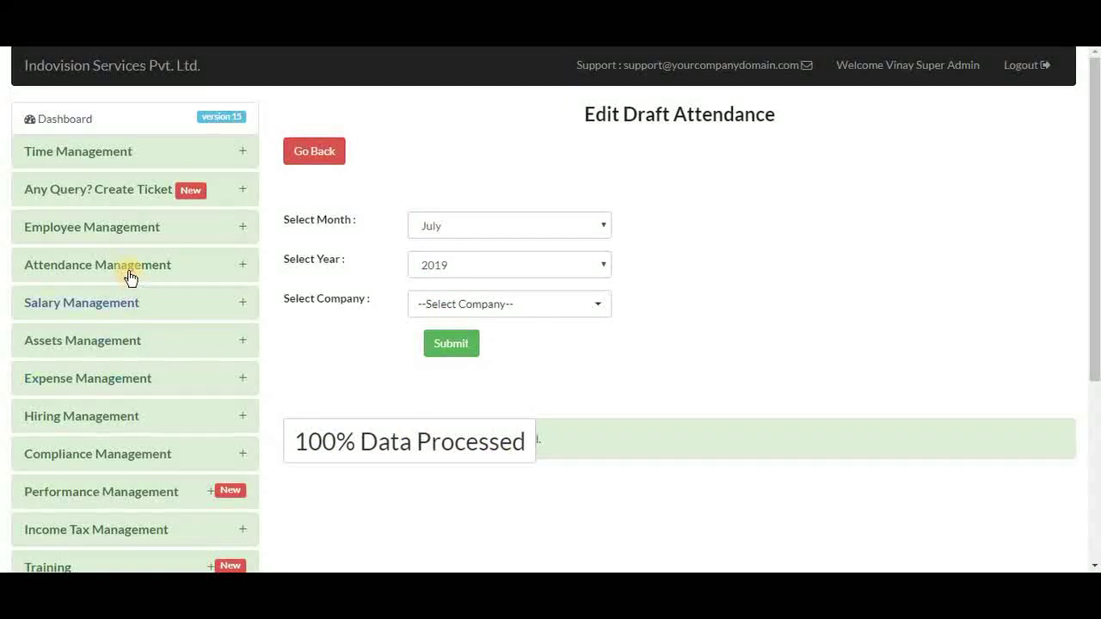
Step: From Generate Final Attendance, check for remaining July 2019 draft attendance of Indovision Services Pvt. Ltd
click(130, 275)
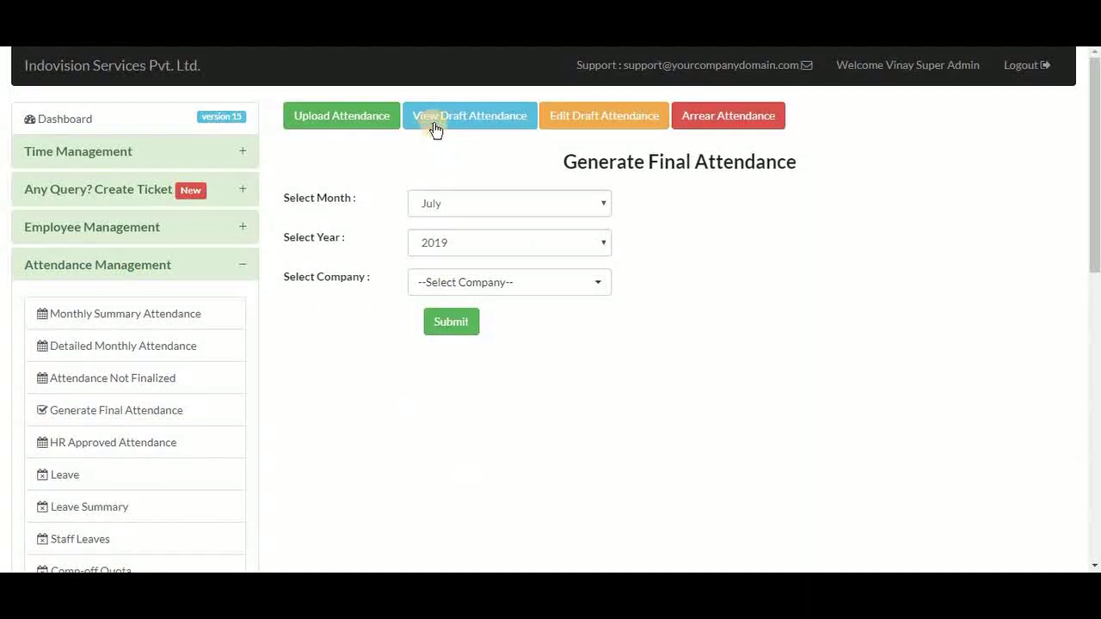
click(468, 121)
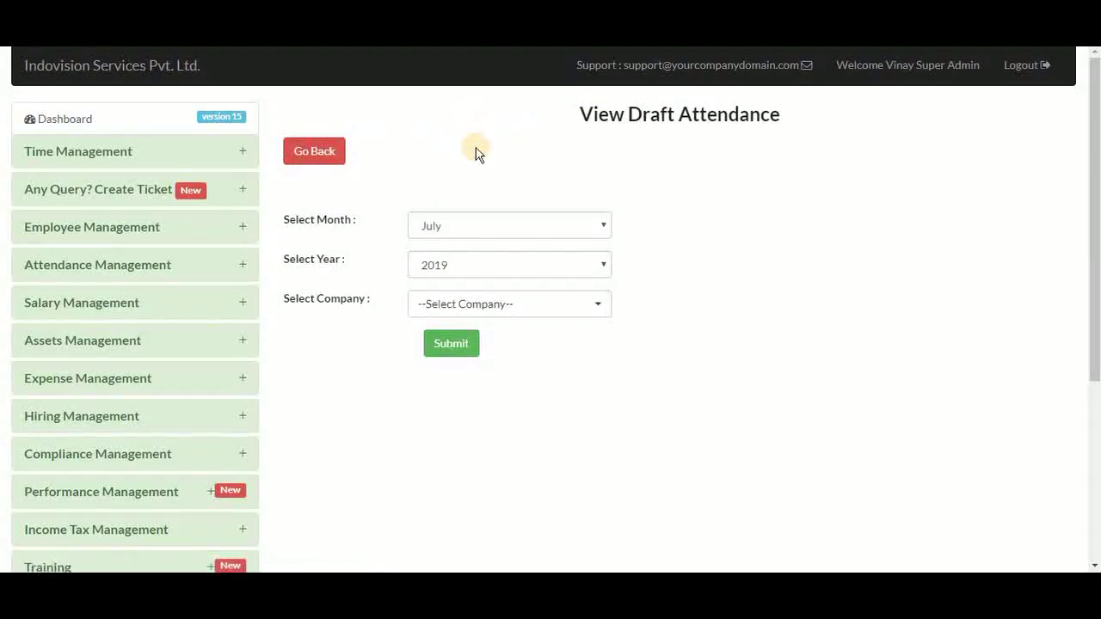
click(477, 303)
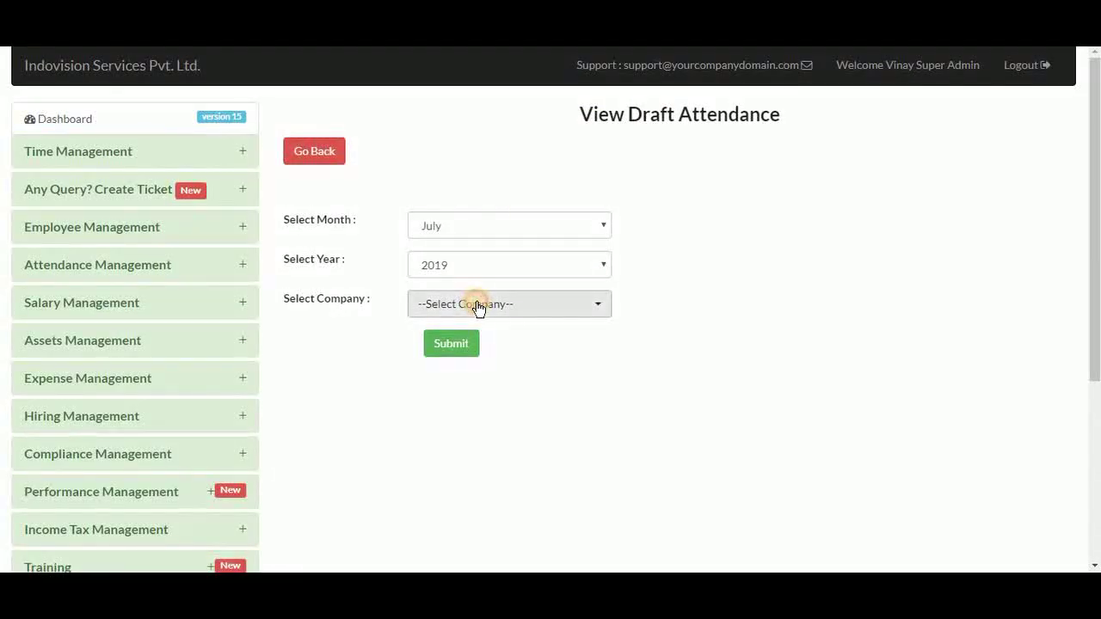
click(465, 406)
click(447, 344)
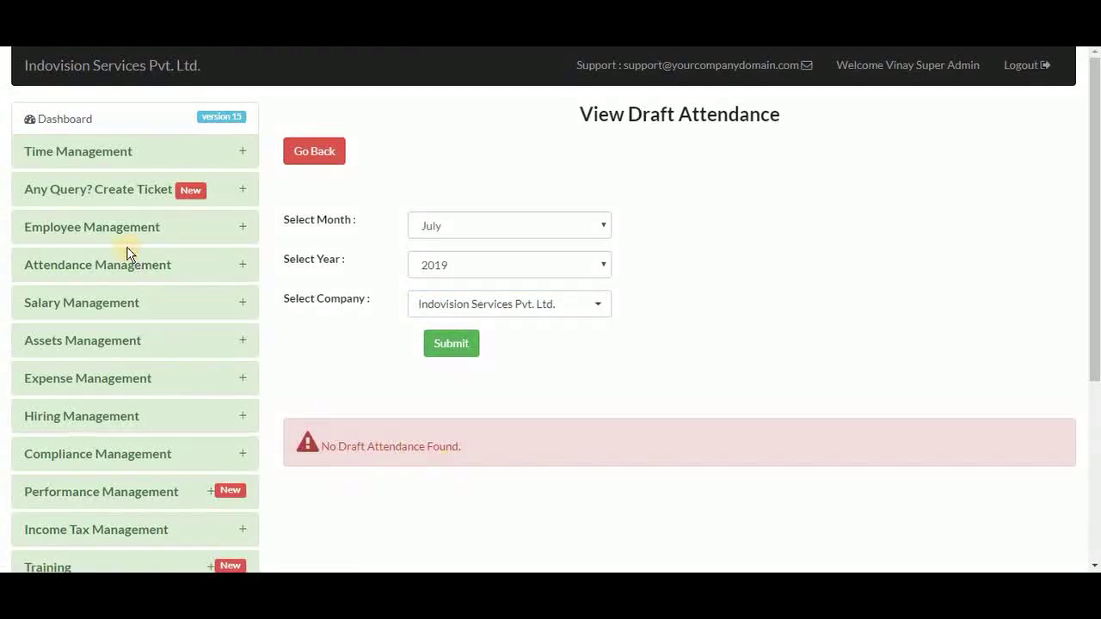
Step: View the HR approved attendance of Indovision Services Pvt. Ltd. for July 2019 and examine the row through the Status column
click(105, 268)
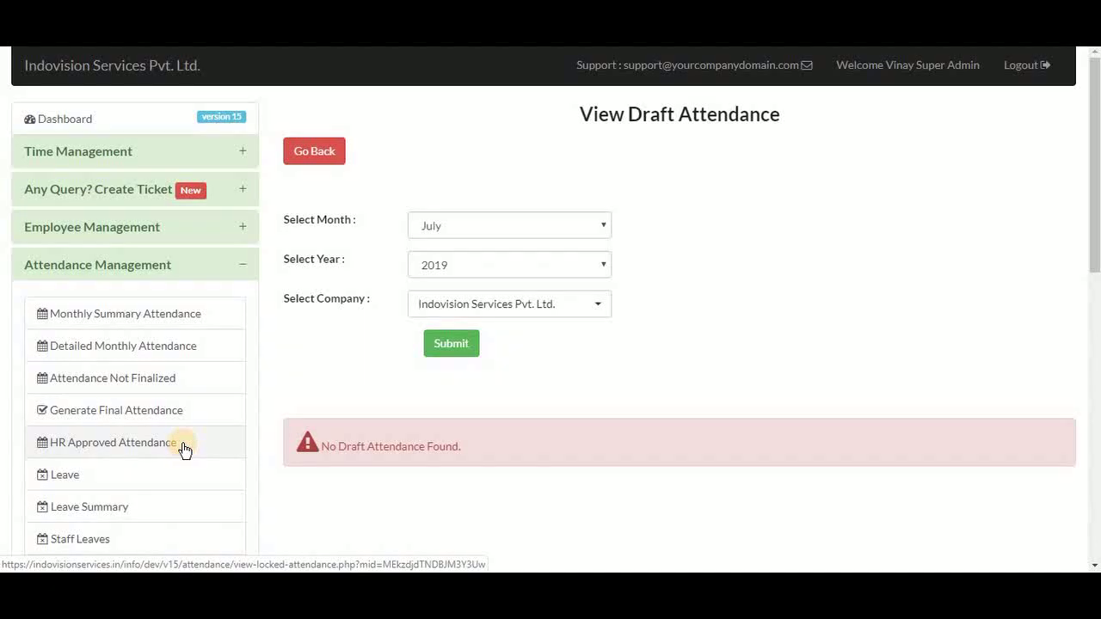
click(184, 449)
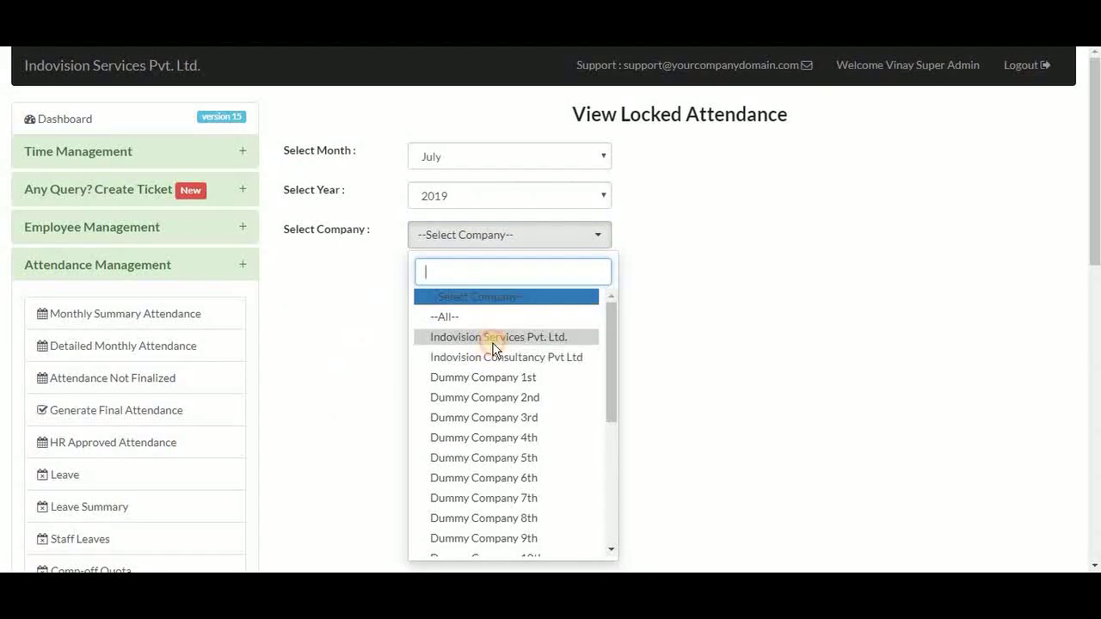
click(491, 339)
click(451, 275)
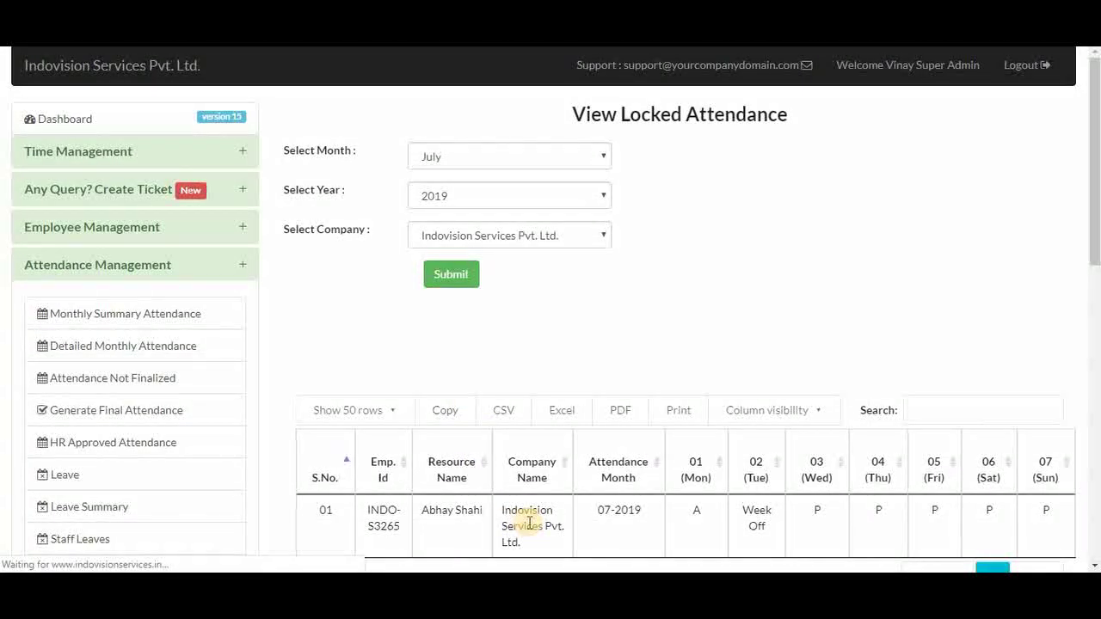
scroll(529, 529, down, 1)
scroll(831, 401, right, 3)
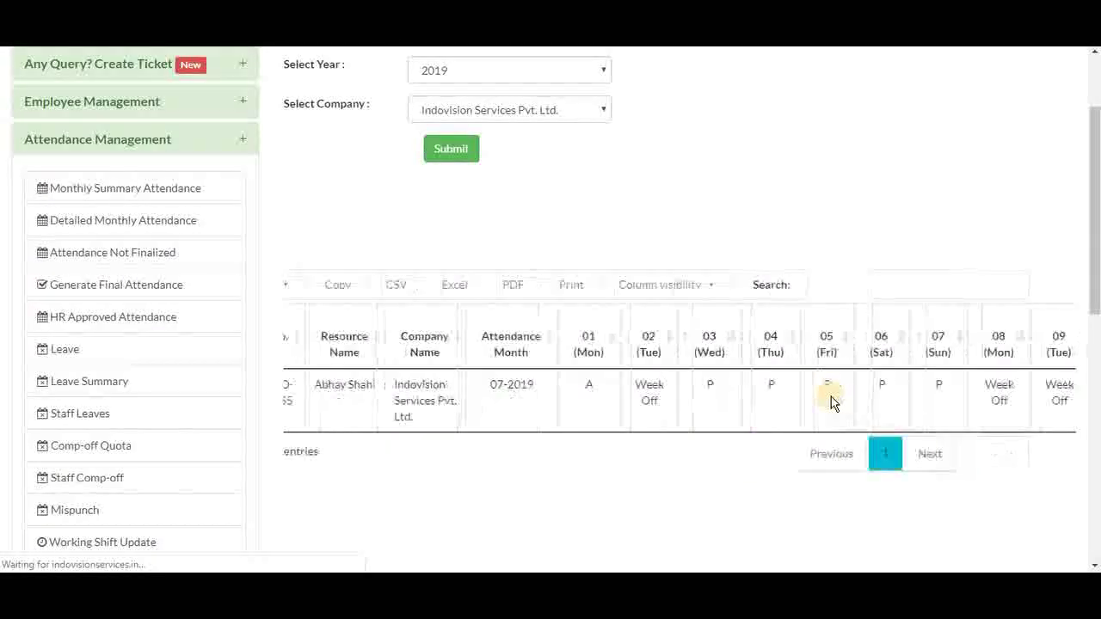
scroll(831, 401, right, 10)
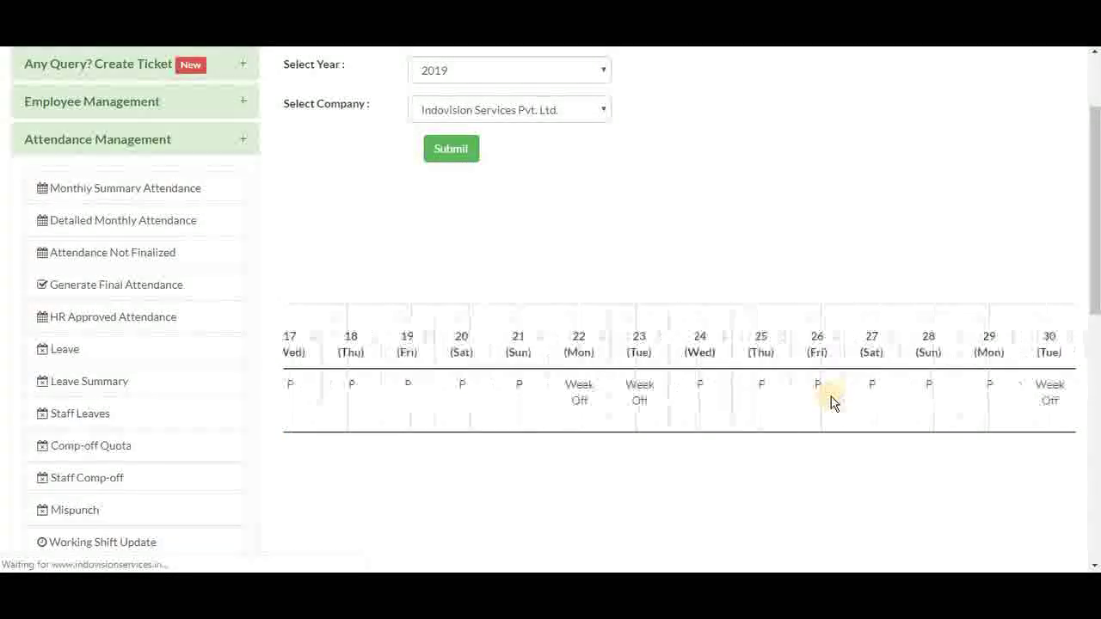
scroll(831, 401, right, 3)
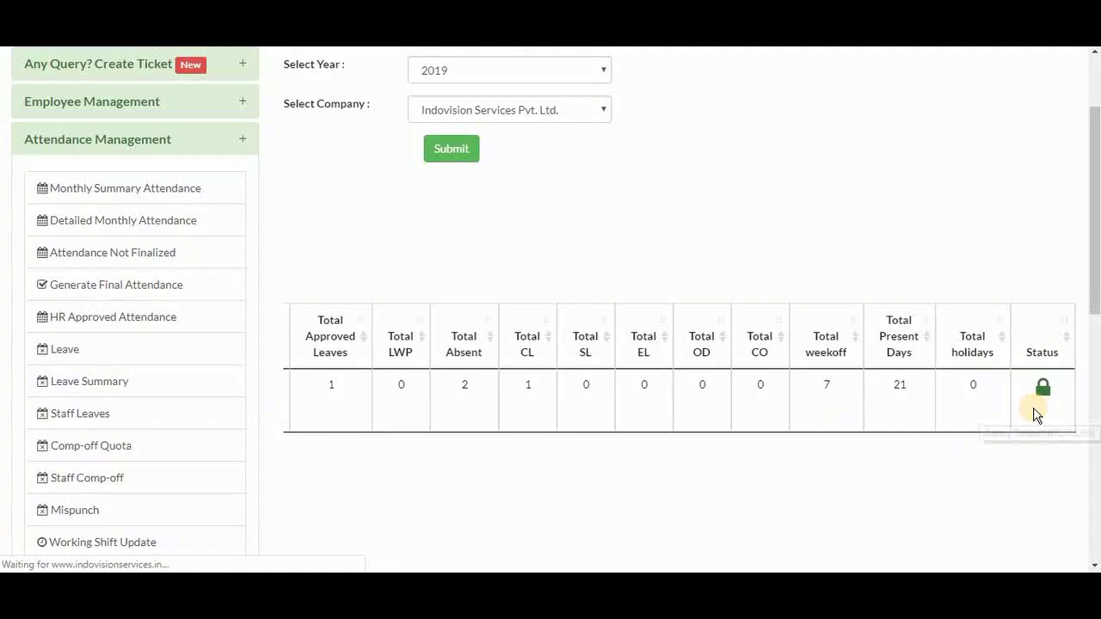
Step: Go back to Generate Final Attendance and open the arrear attendance upload page
click(201, 294)
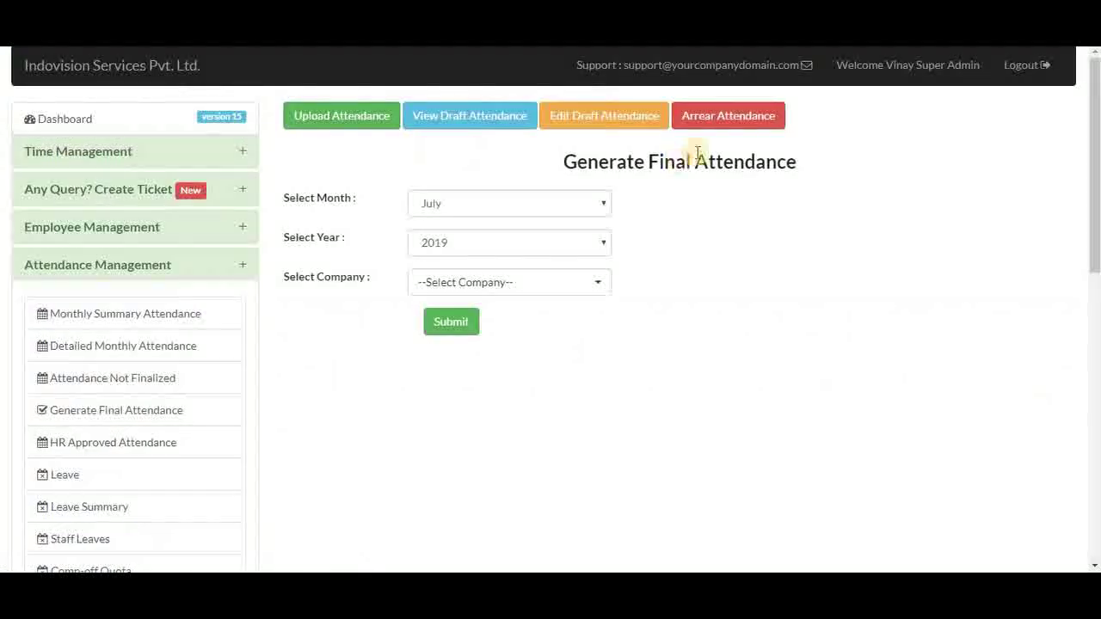
click(728, 117)
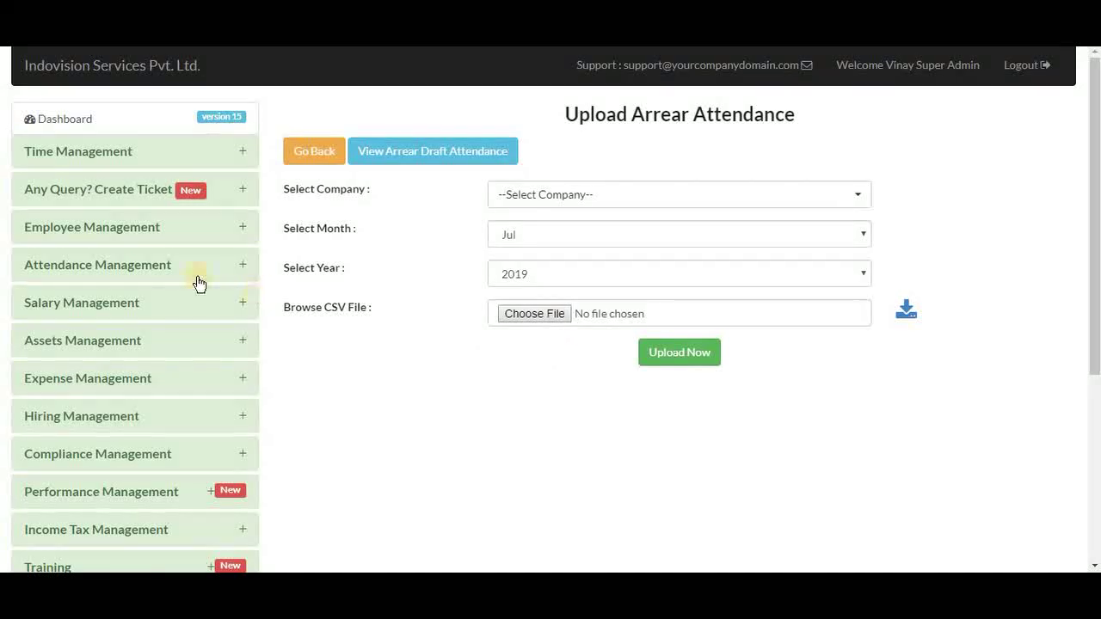
Step: Return to the locked July 2019 attendance of Indovision Services Pvt. Ltd. and review its leave, absence, week-off and present-day totals
click(140, 269)
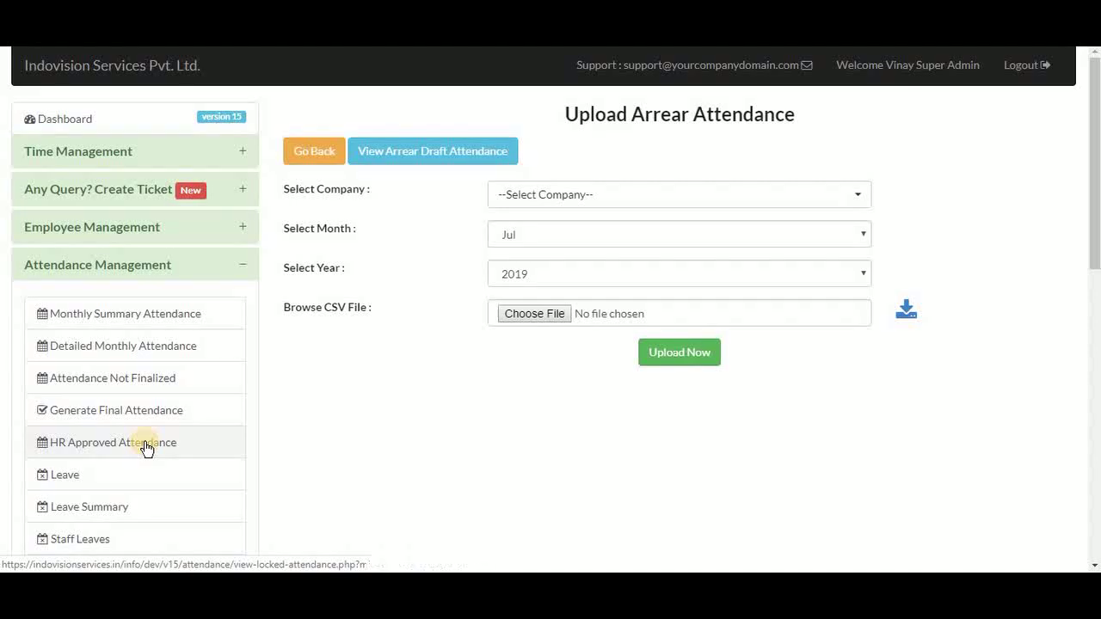
click(146, 444)
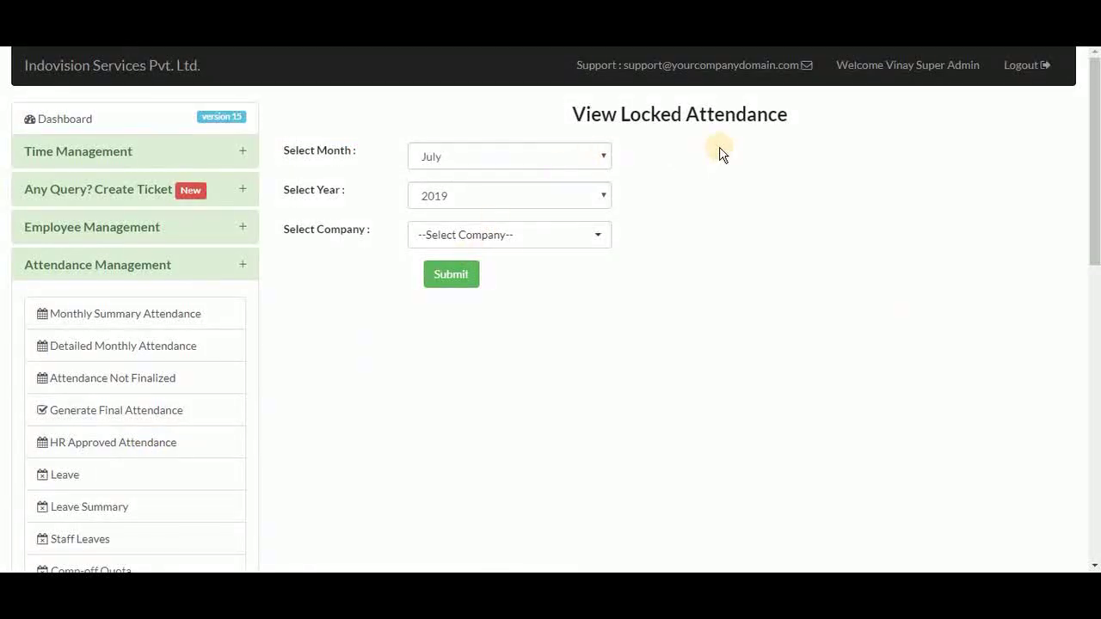
click(532, 241)
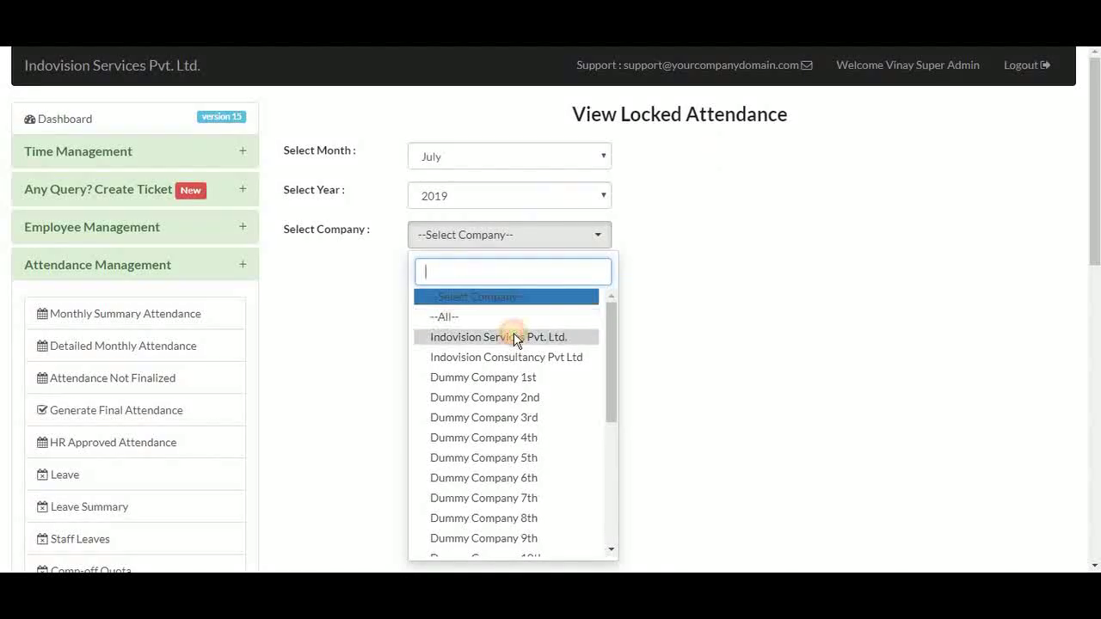
click(509, 336)
click(453, 275)
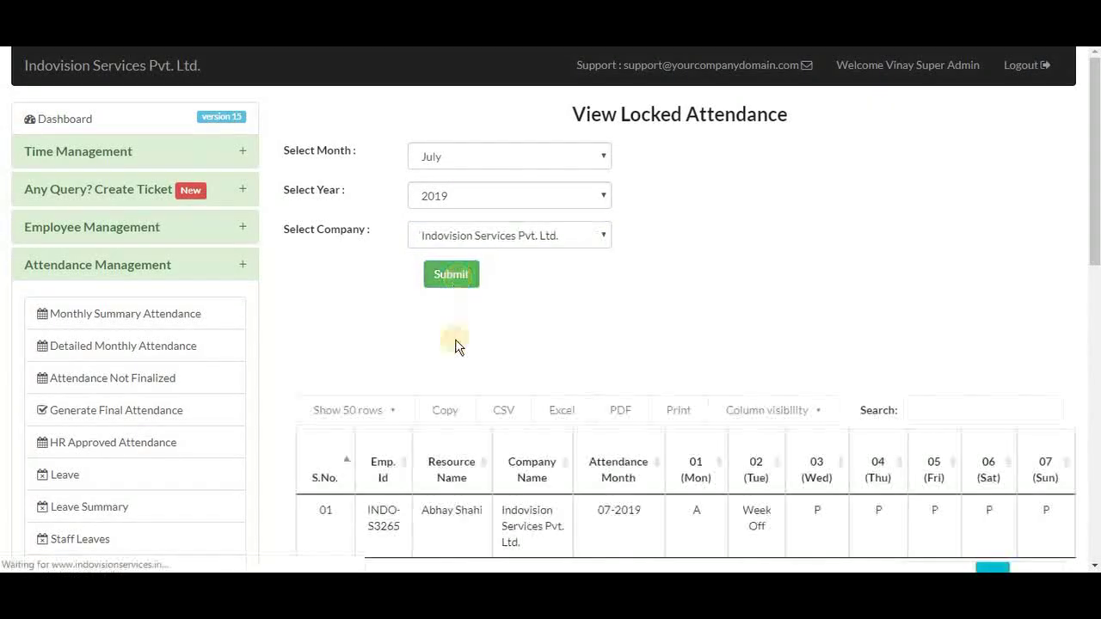
scroll(502, 492, down, 2)
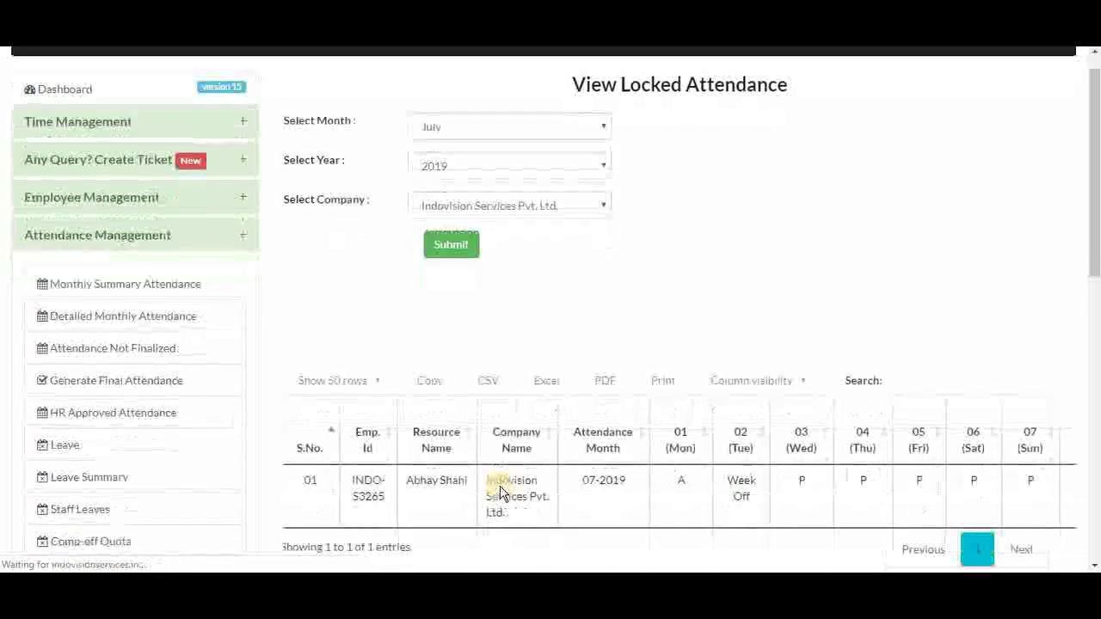
scroll(522, 361, right, 10)
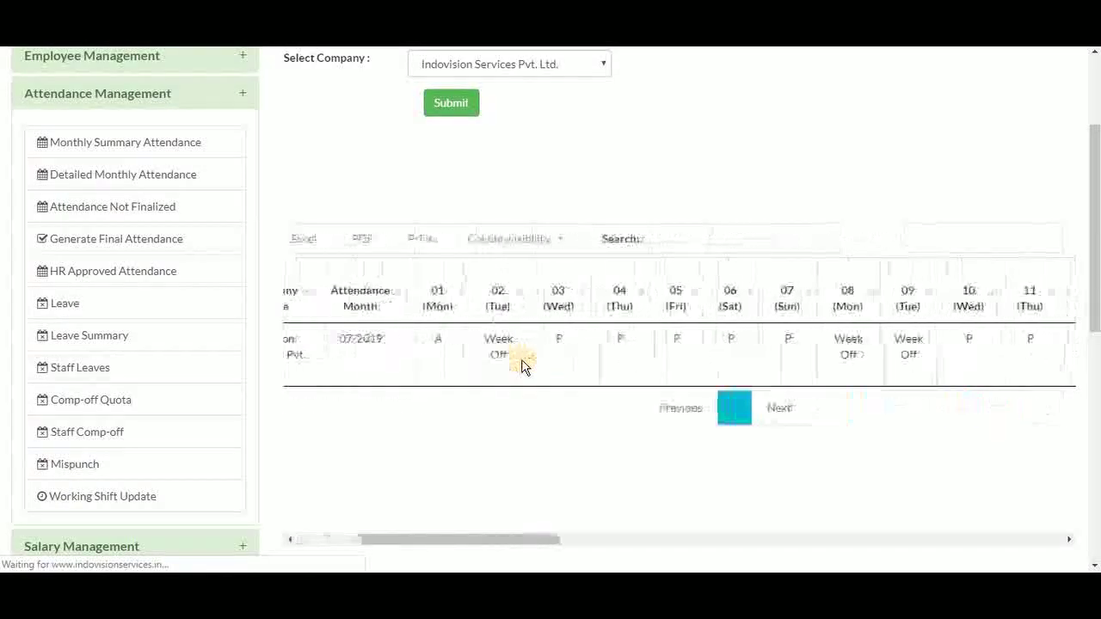
scroll(523, 367, right, 5)
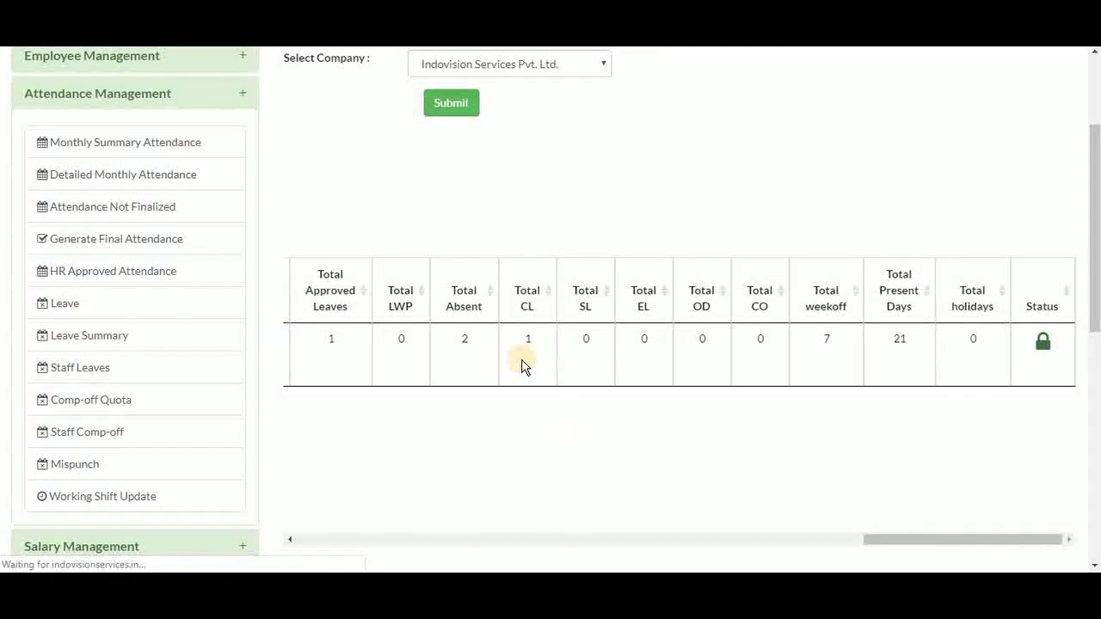
Step: Open the Leave list and show the July 2019 leaves of Indovision Services Pvt. Ltd
click(155, 309)
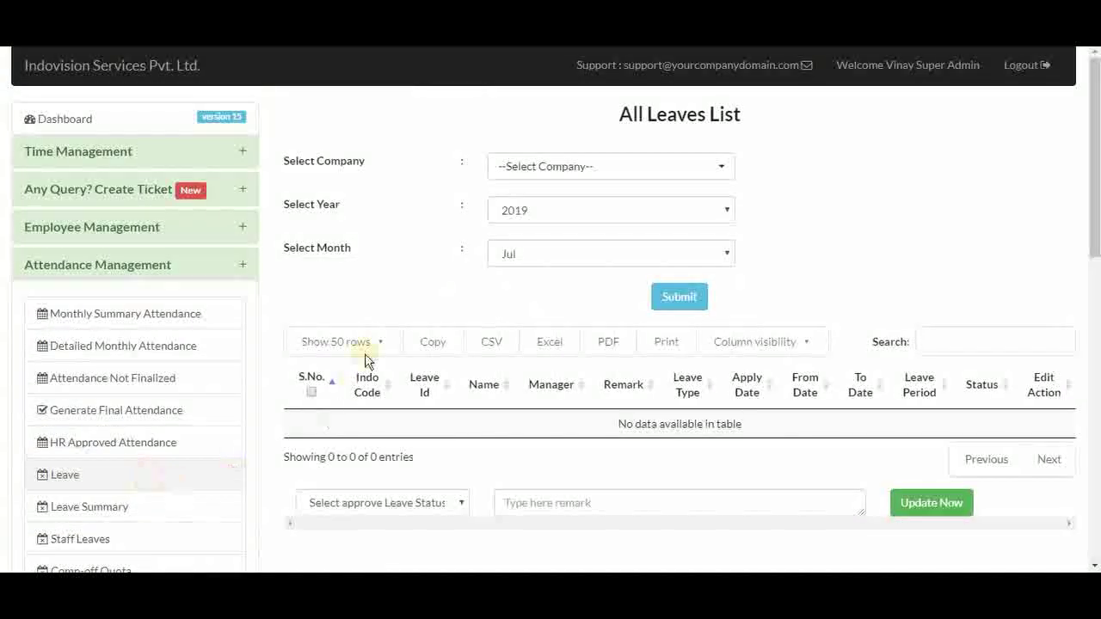
click(641, 172)
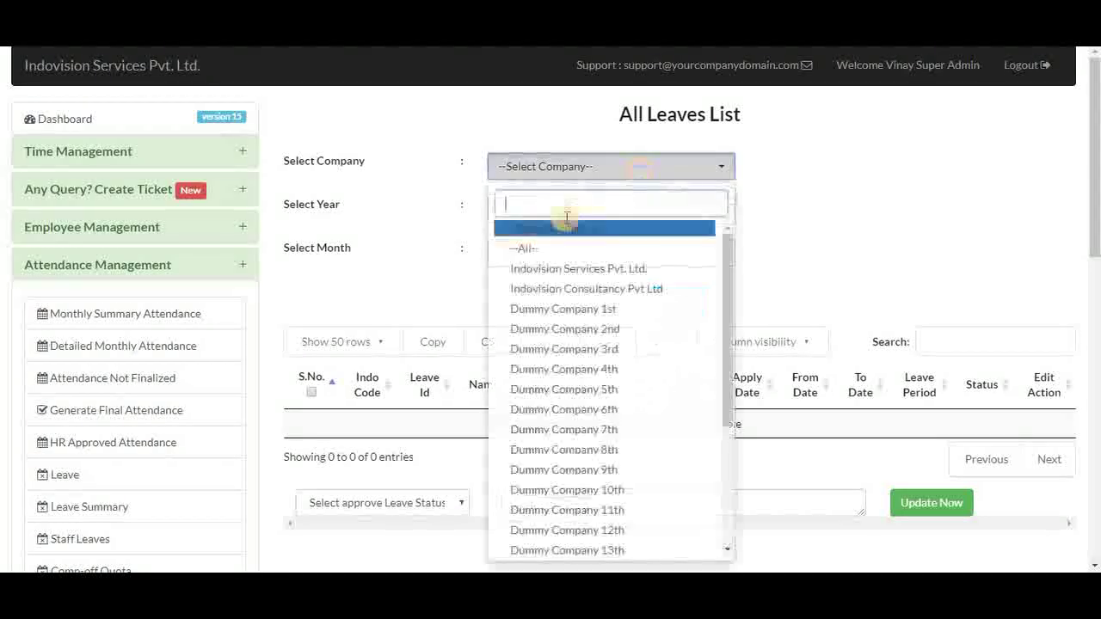
click(593, 276)
click(677, 296)
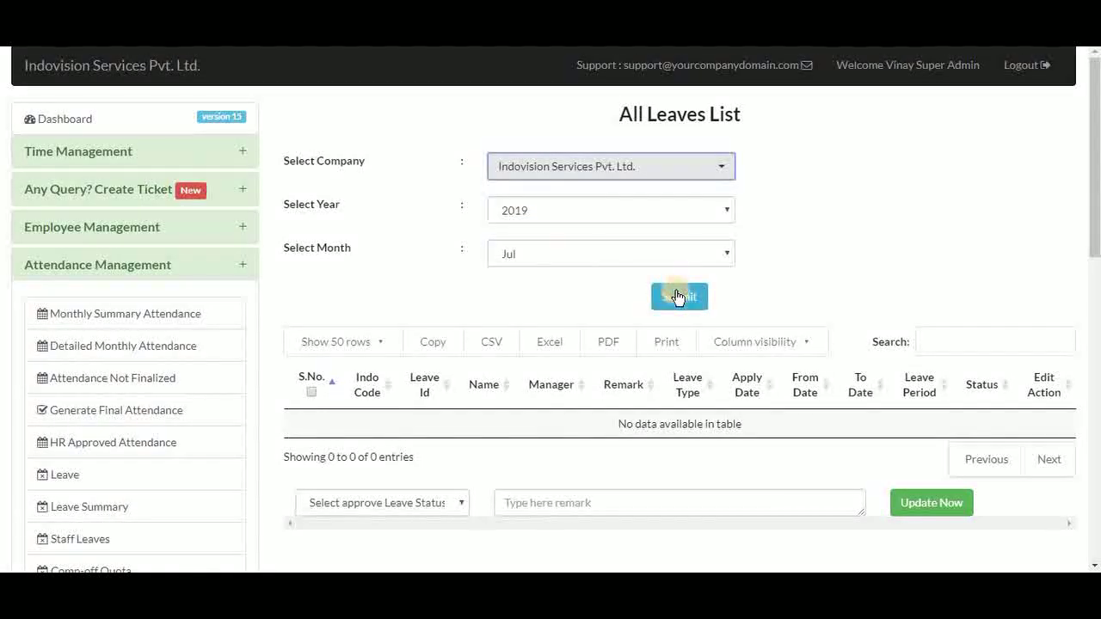
click(677, 296)
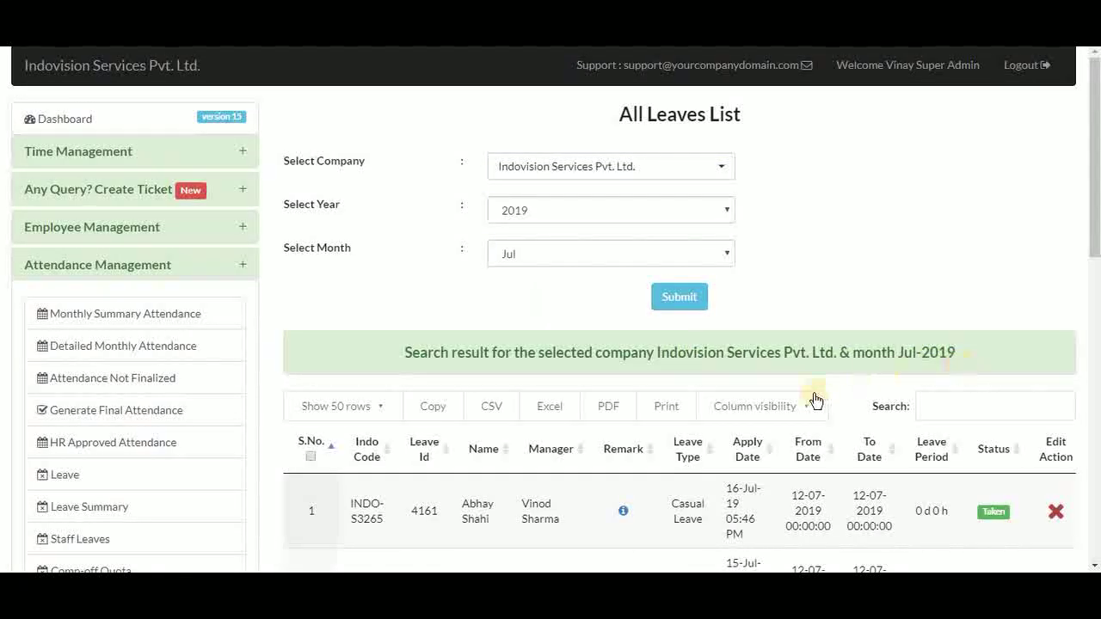
Step: Read the remarks of the first two leave entries and examine the list's columns through Edit Action
scroll(844, 414, down, 5)
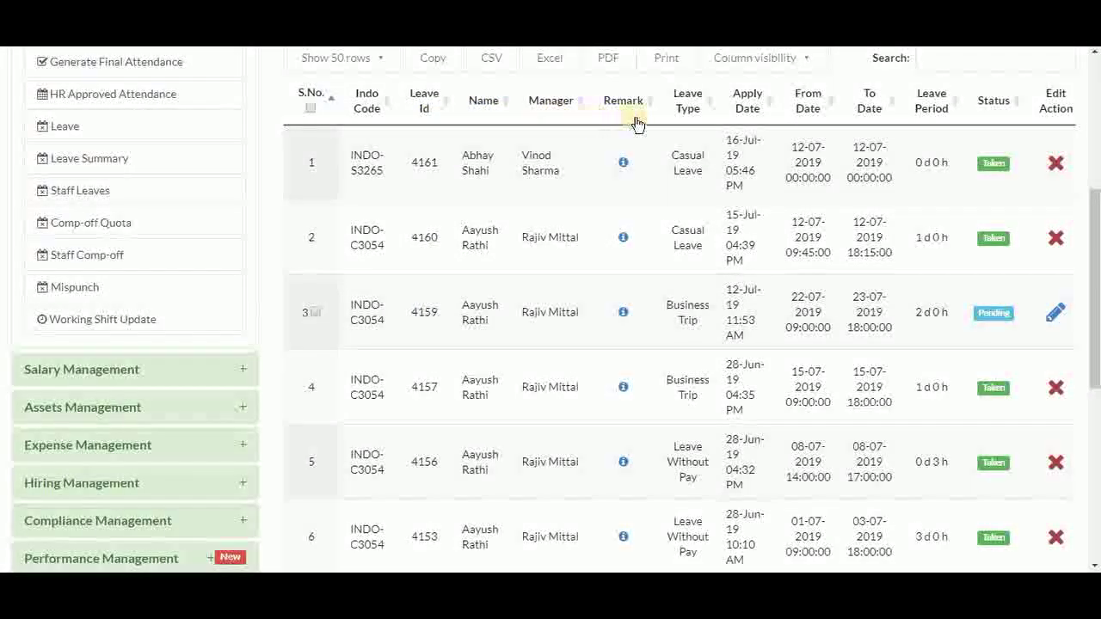
mouse_move(624, 167)
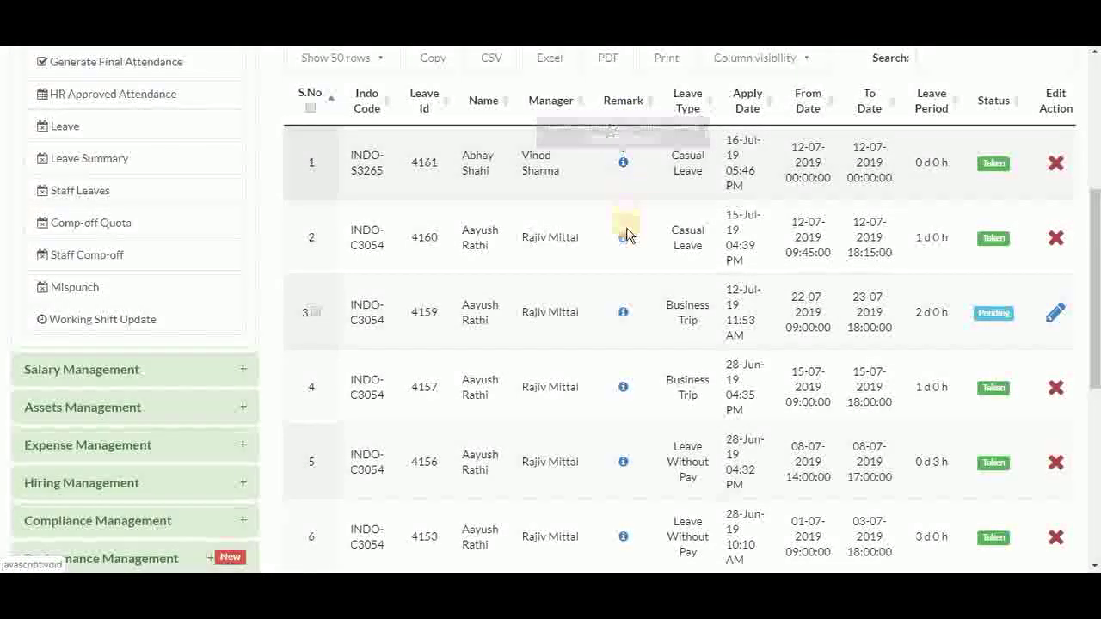
mouse_move(624, 238)
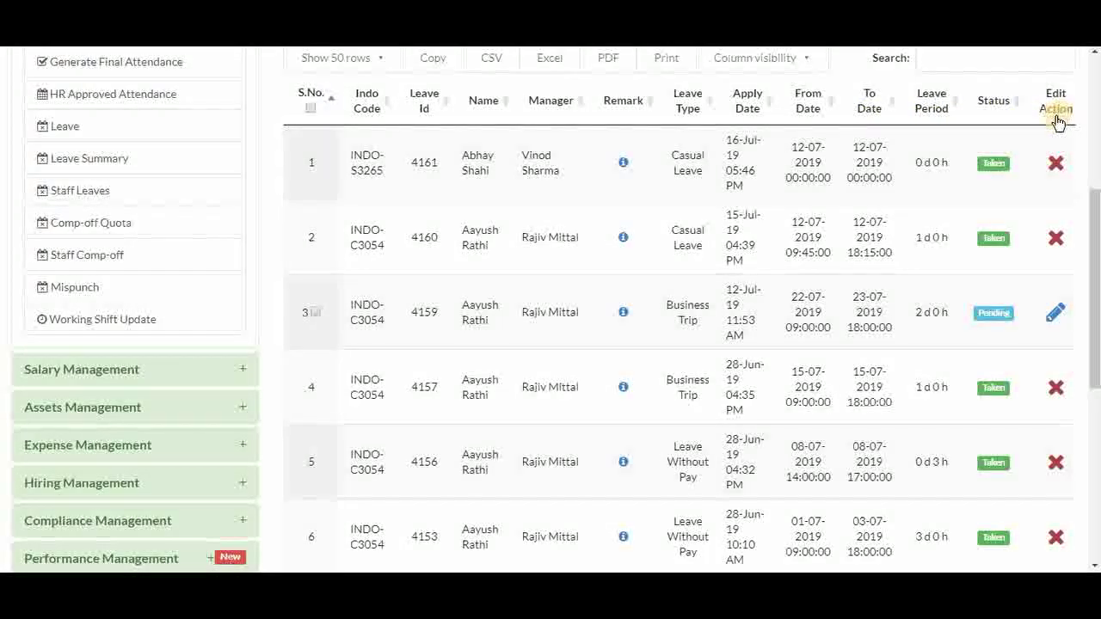
Step: Update the pending Business Trip leave of 22 to 23 July 2019 to the Approved status
scroll(1057, 122, down, 1)
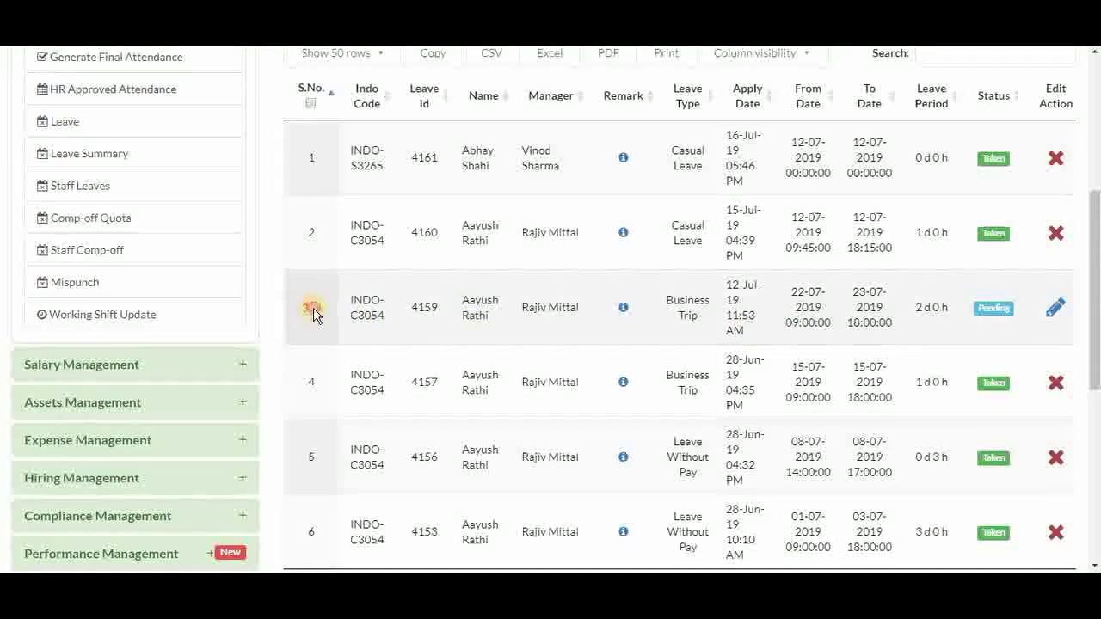
scroll(353, 335, down, 4)
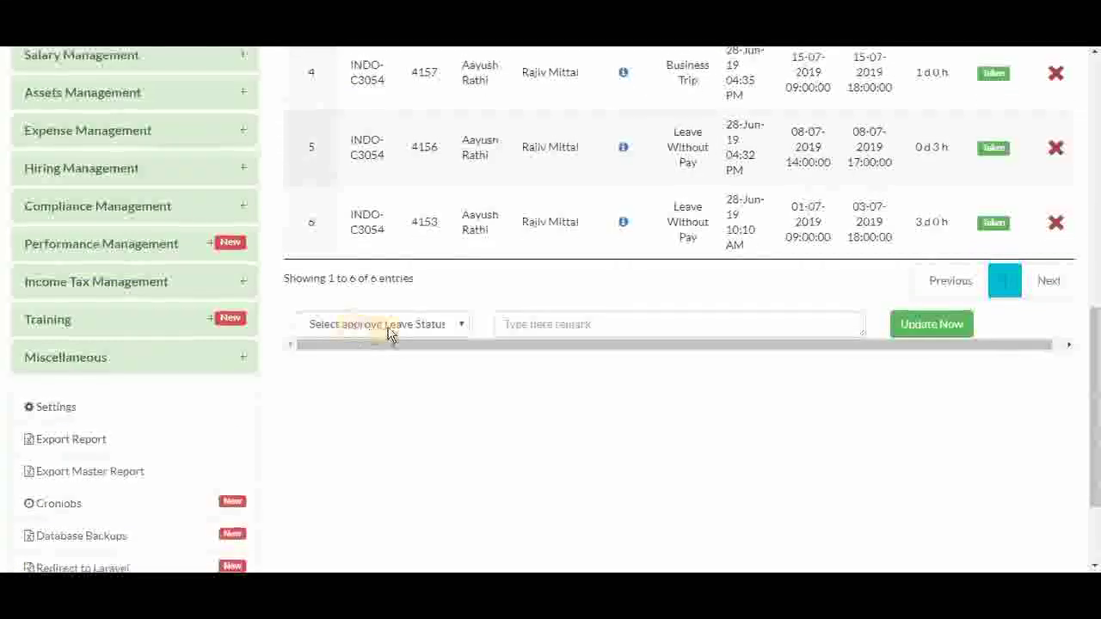
click(389, 325)
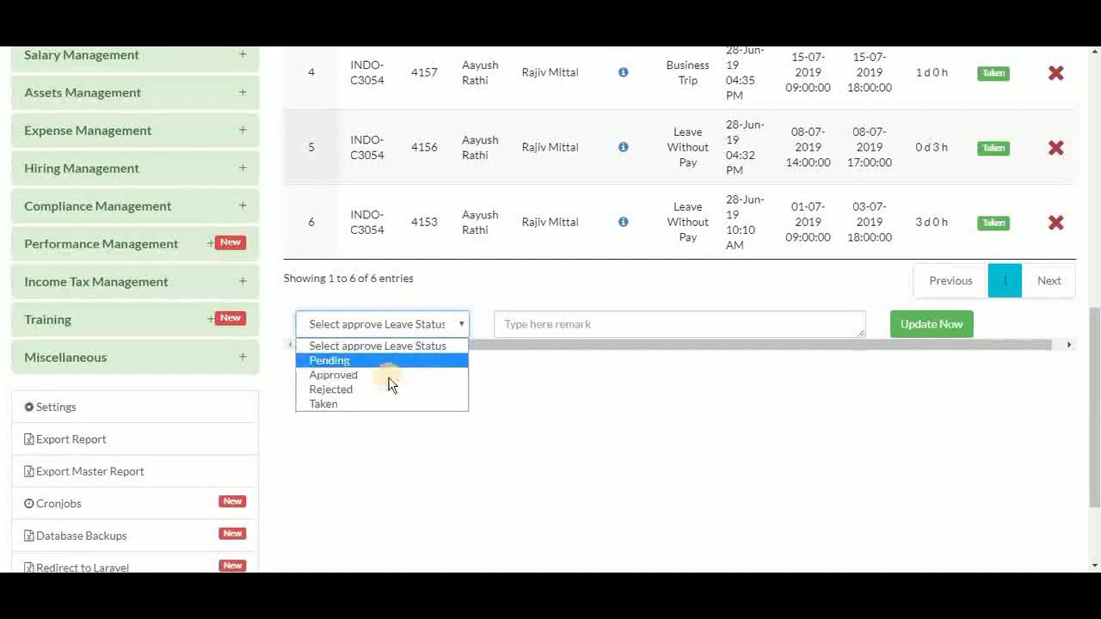
click(389, 377)
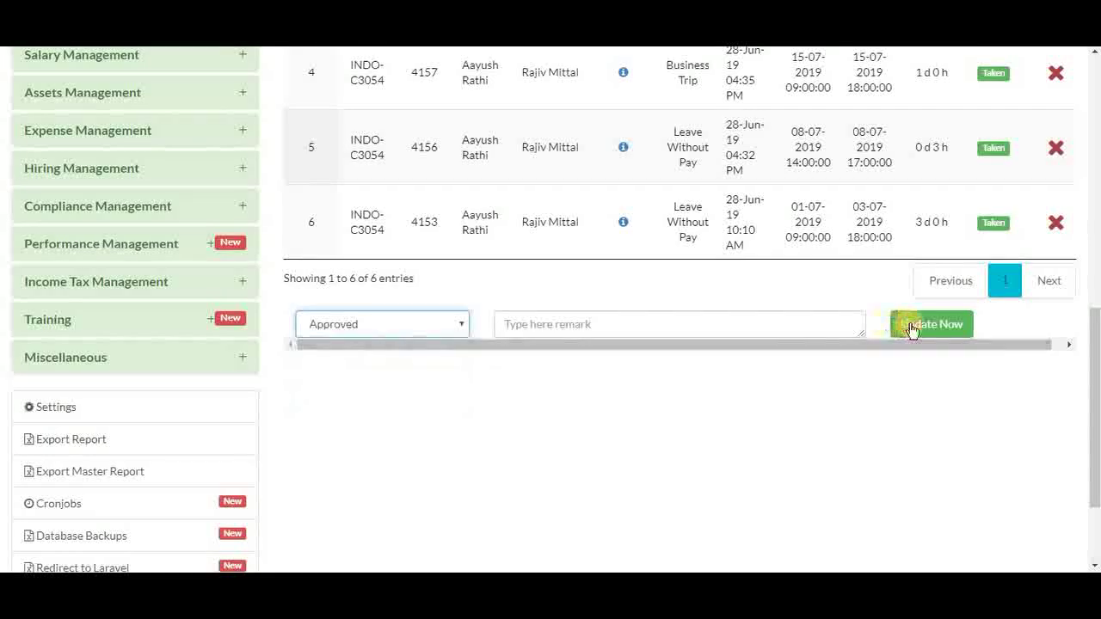
click(912, 327)
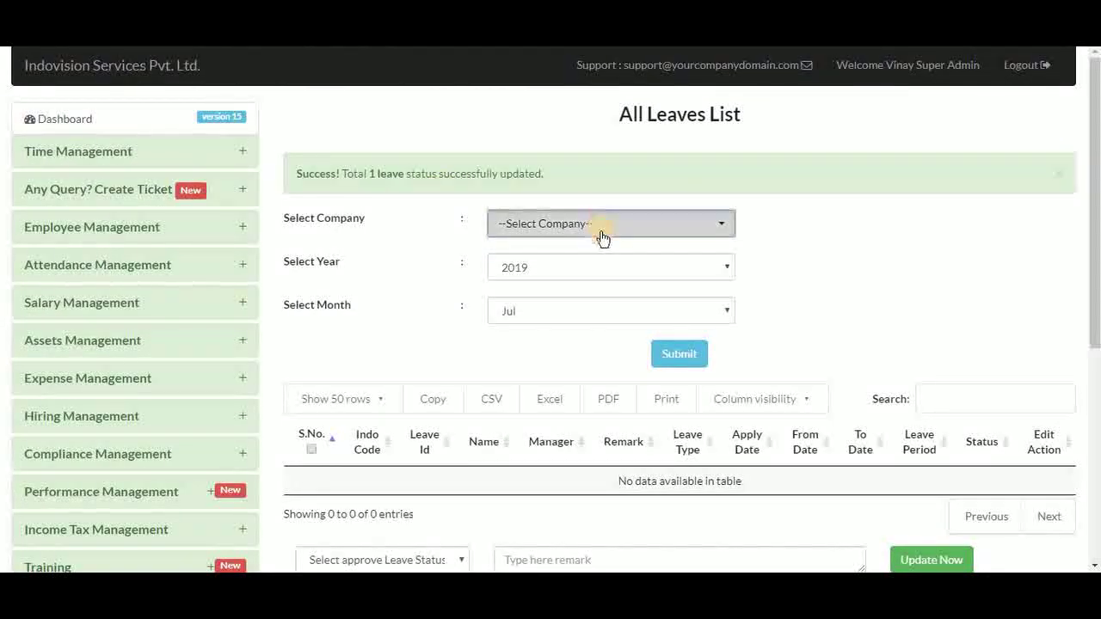
Step: List the July 2019 leaves of Indovision Services Pvt. Ltd. again and check the Business Trip leave's status in row 3
click(601, 232)
click(600, 327)
click(669, 356)
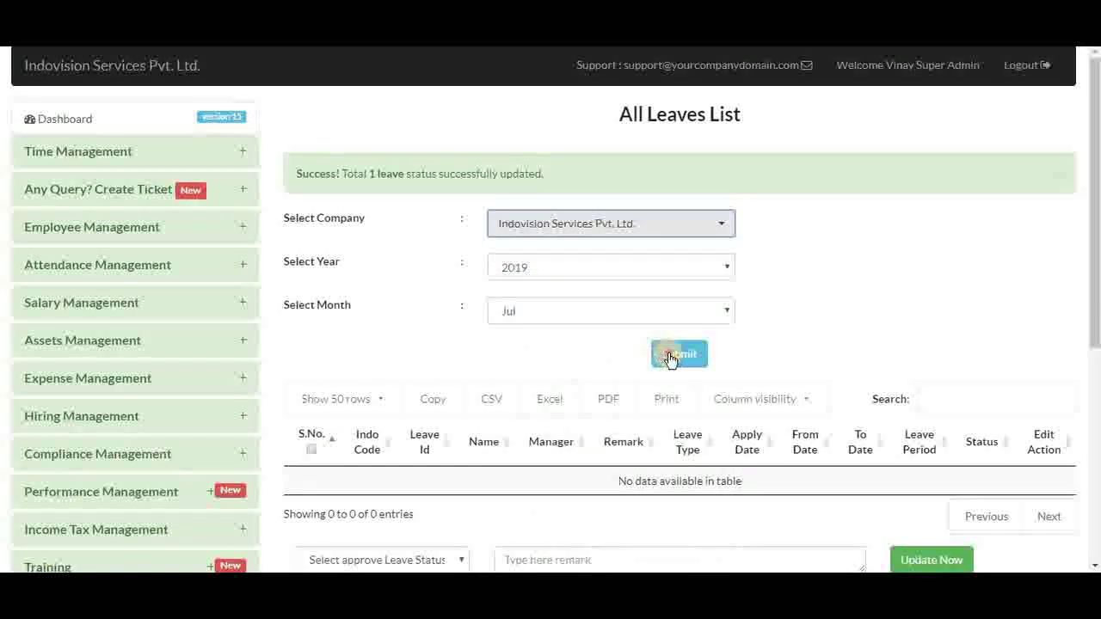
scroll(670, 359, down, 5)
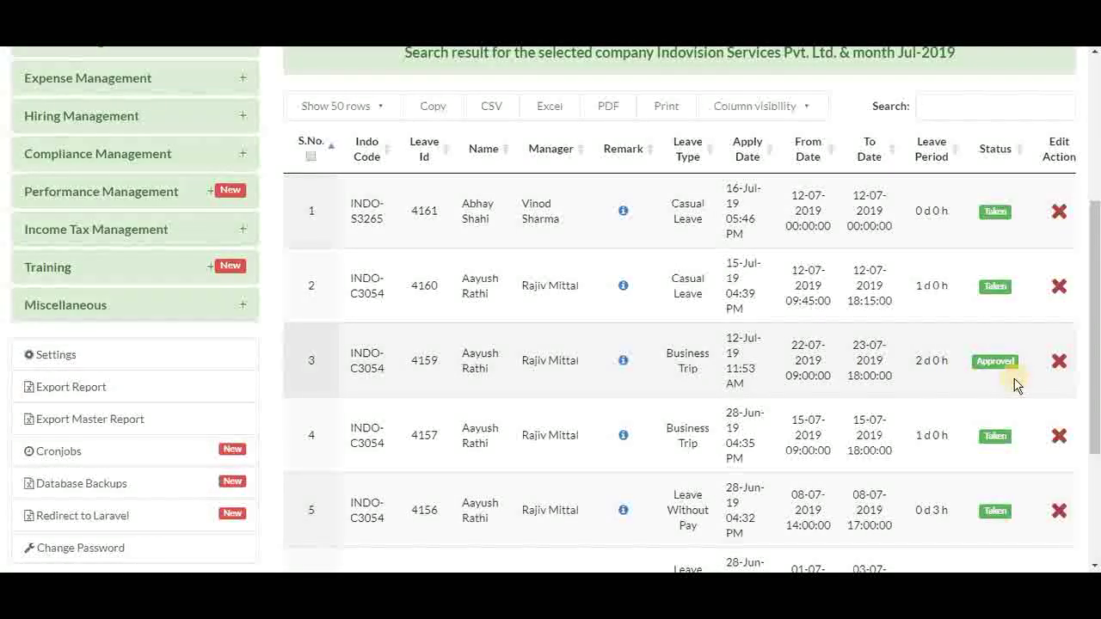
Step: Open Leave Summary from Attendance Management and show the summary for Indovision Services Pvt. Ltd
scroll(386, 201, up, 4)
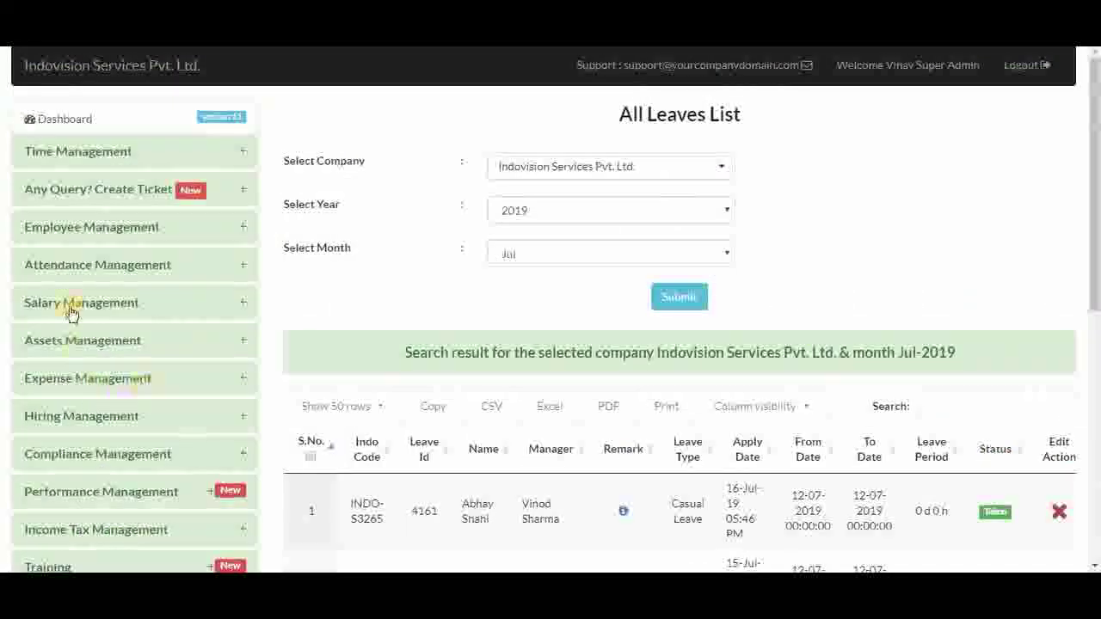
click(73, 264)
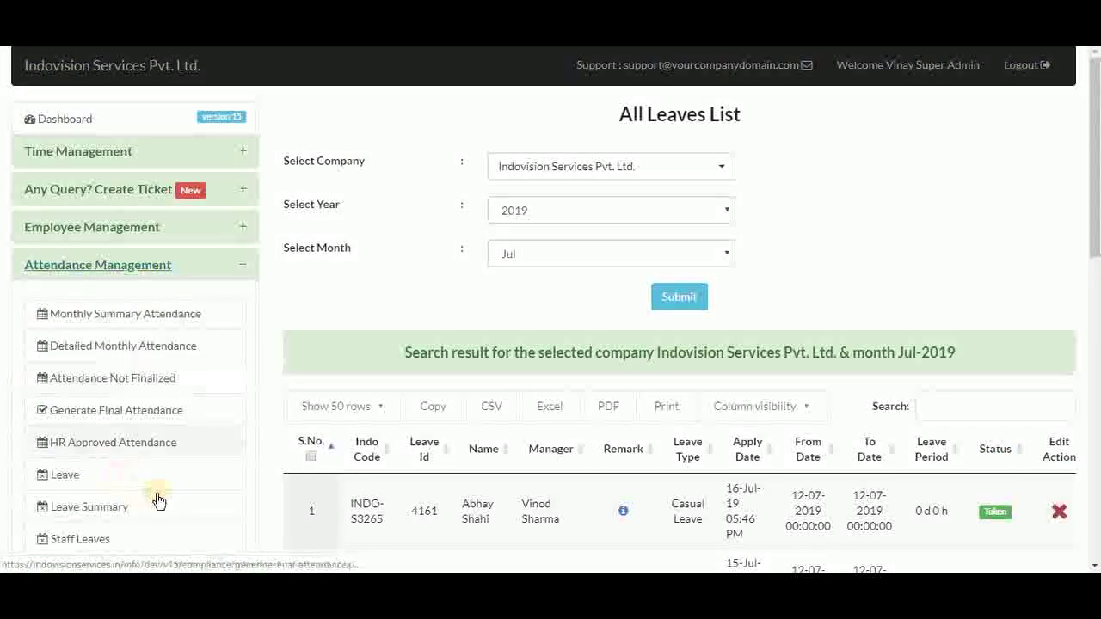
click(159, 510)
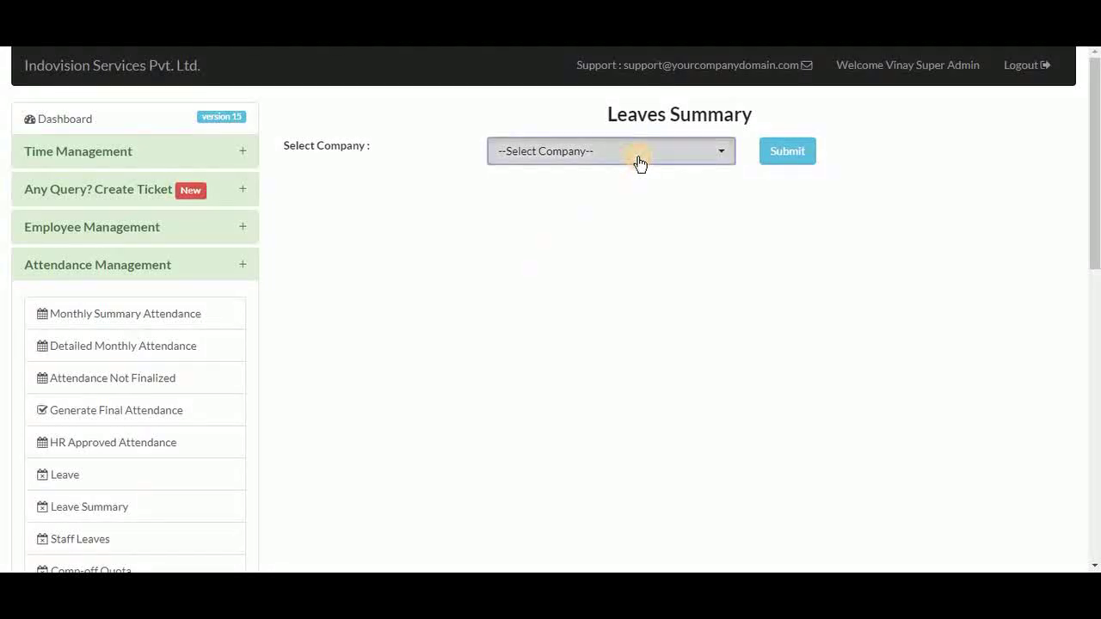
click(638, 159)
click(614, 256)
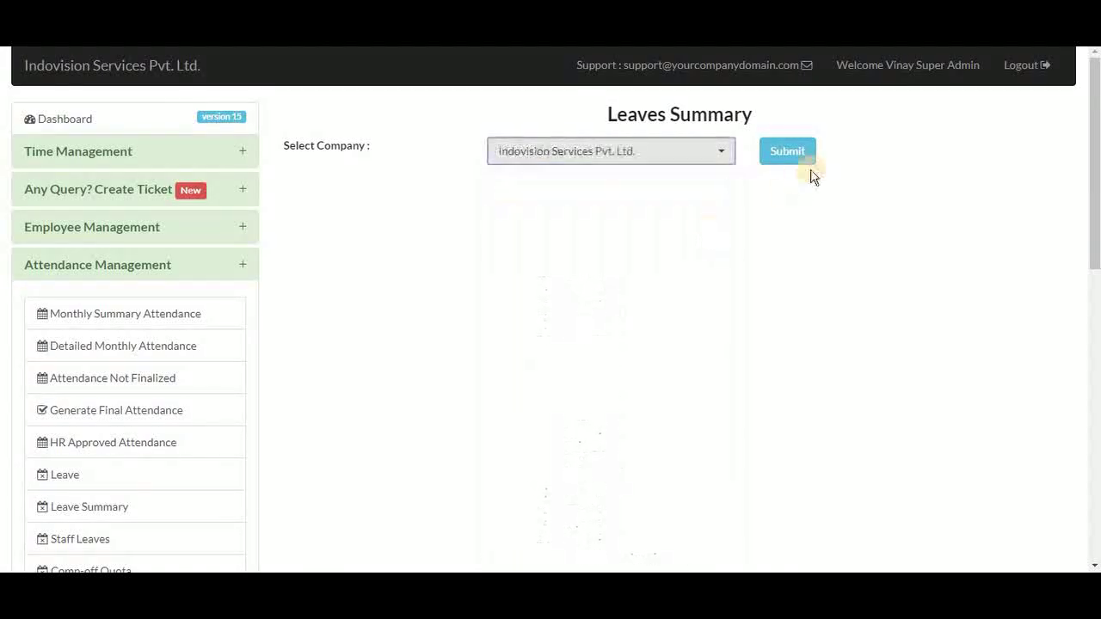
click(798, 154)
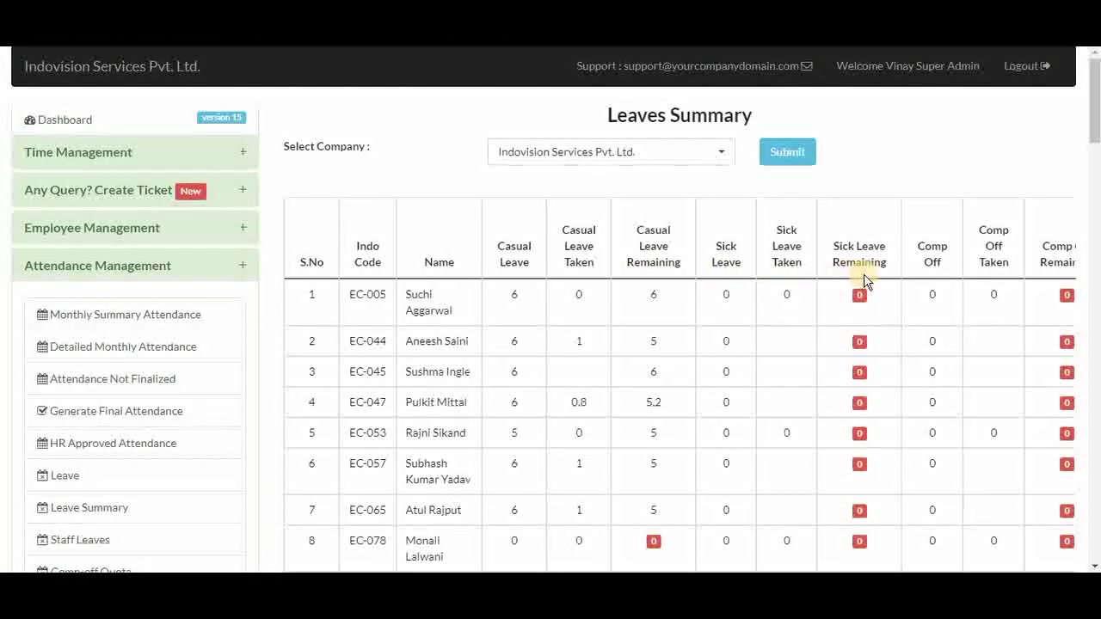
Step: Examine the leave summary's remaining columns, from comp-off and business trip to leave without pay and paid leave
scroll(865, 283, right, 6)
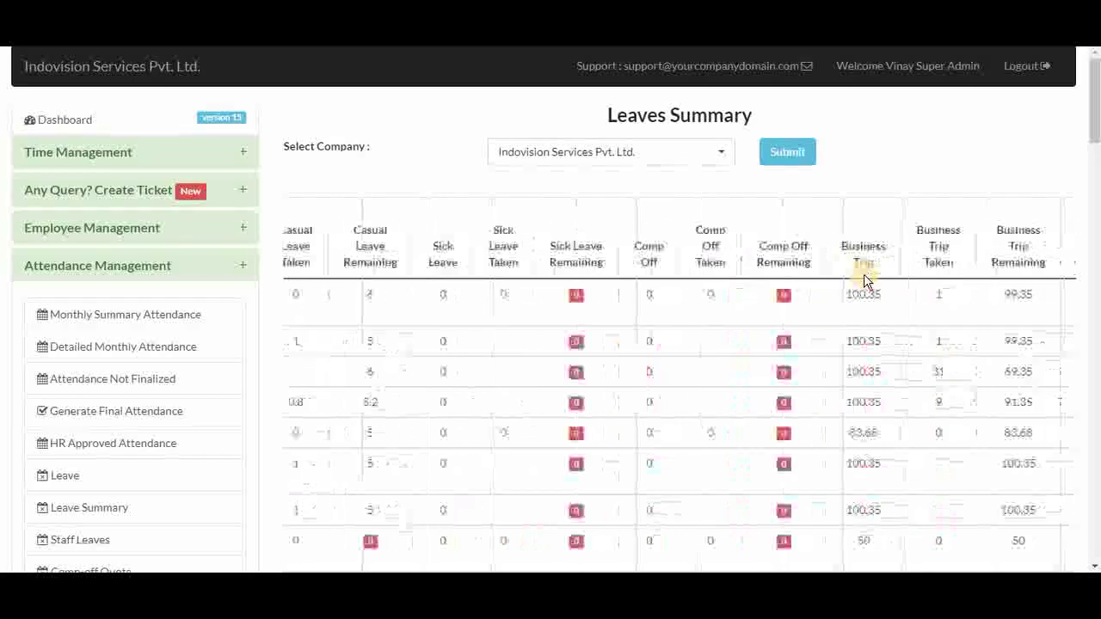
scroll(864, 283, right, 5)
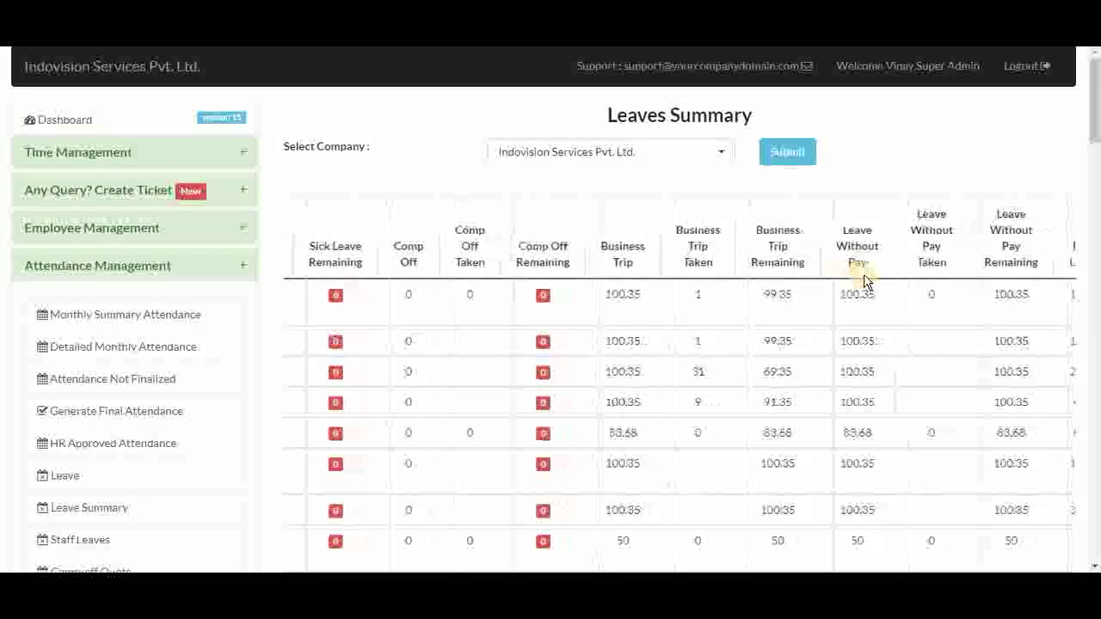
scroll(864, 282, right, 4)
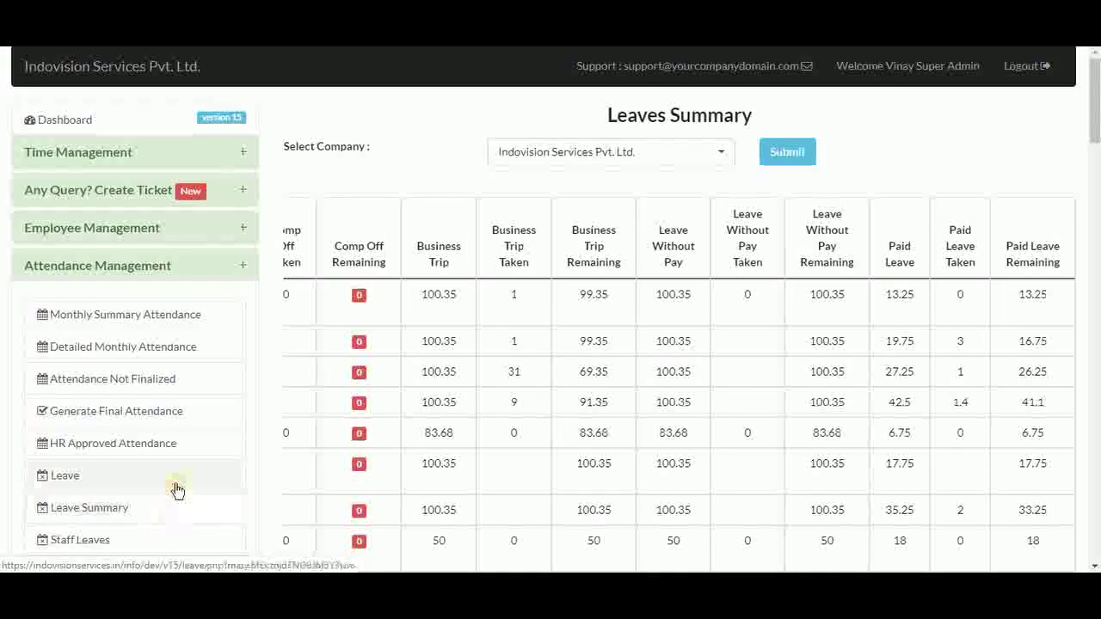
Step: Open Comp-off Quota, look at the date range search, and read the remarks of the first two comp-off requests
scroll(175, 507, down, 1)
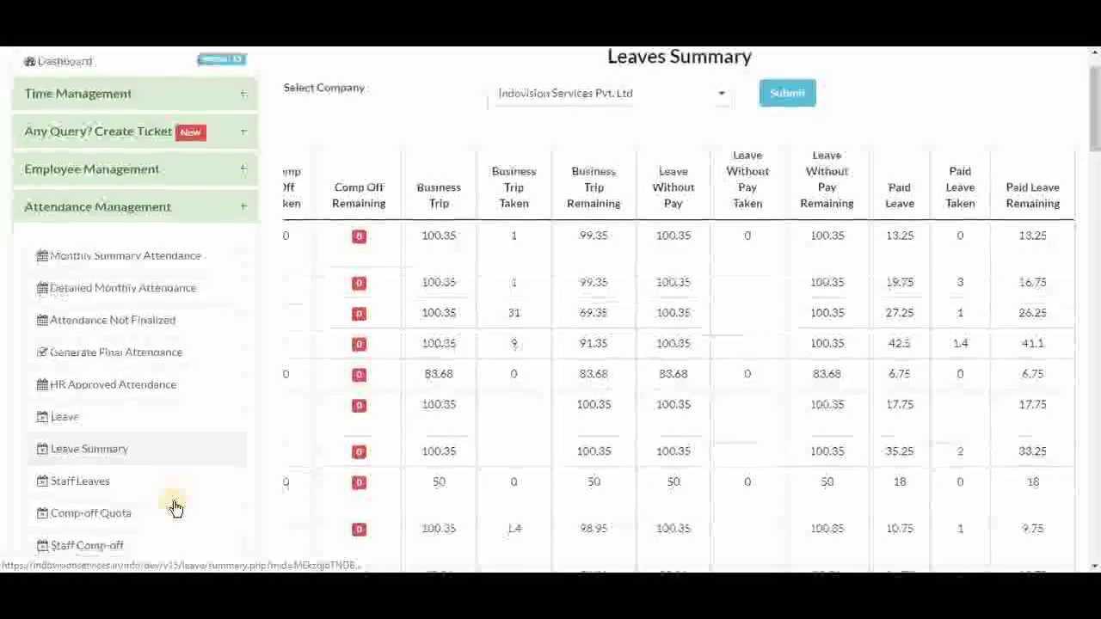
click(142, 510)
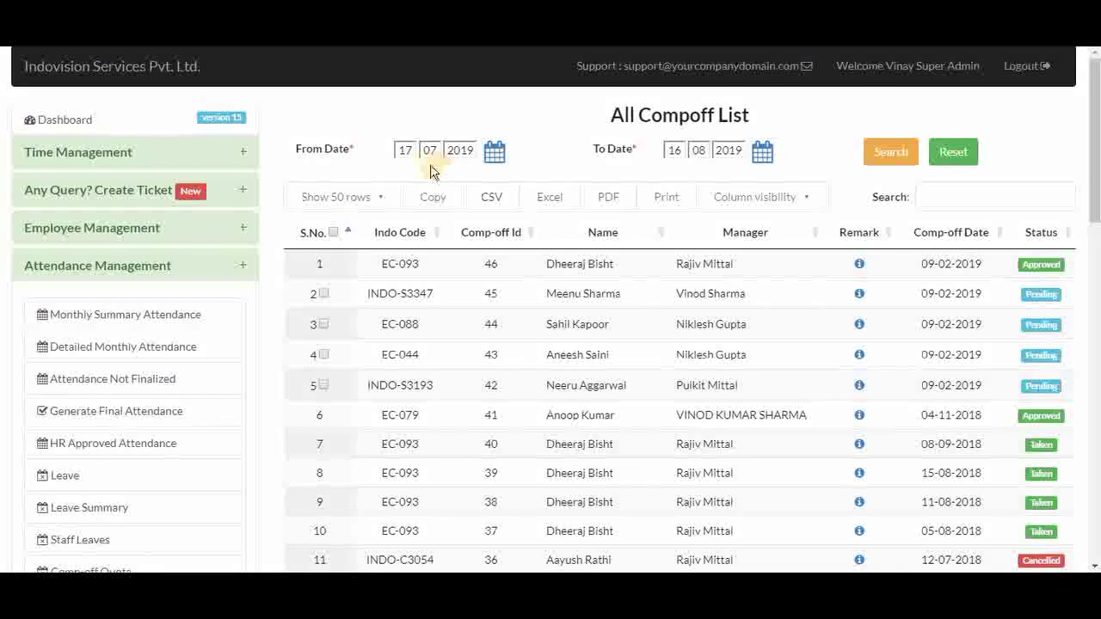
click(764, 155)
click(900, 162)
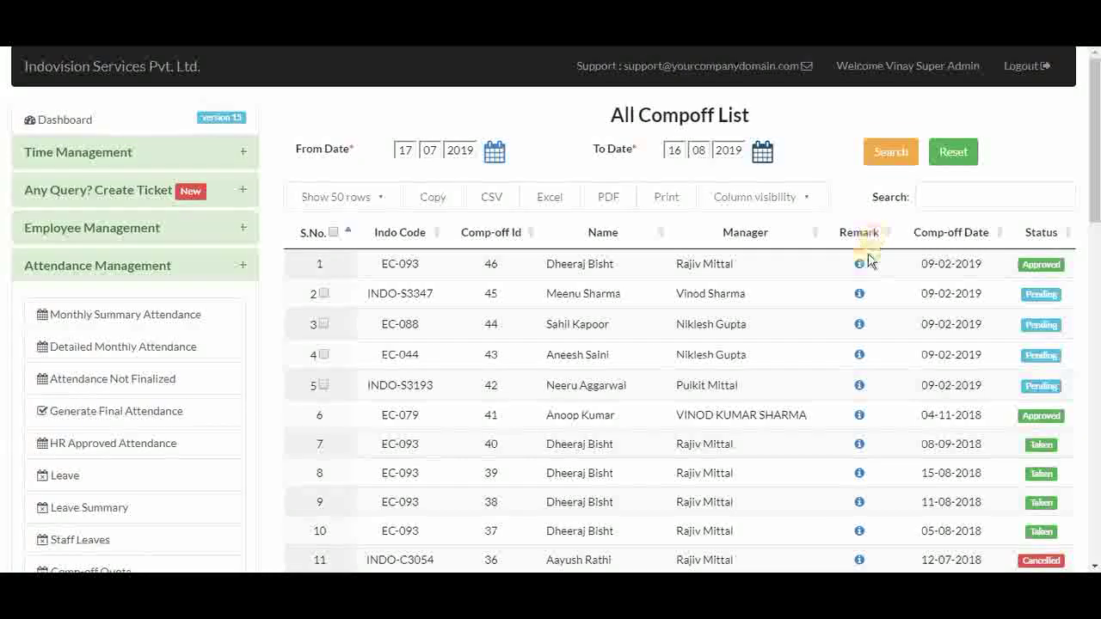
mouse_move(860, 270)
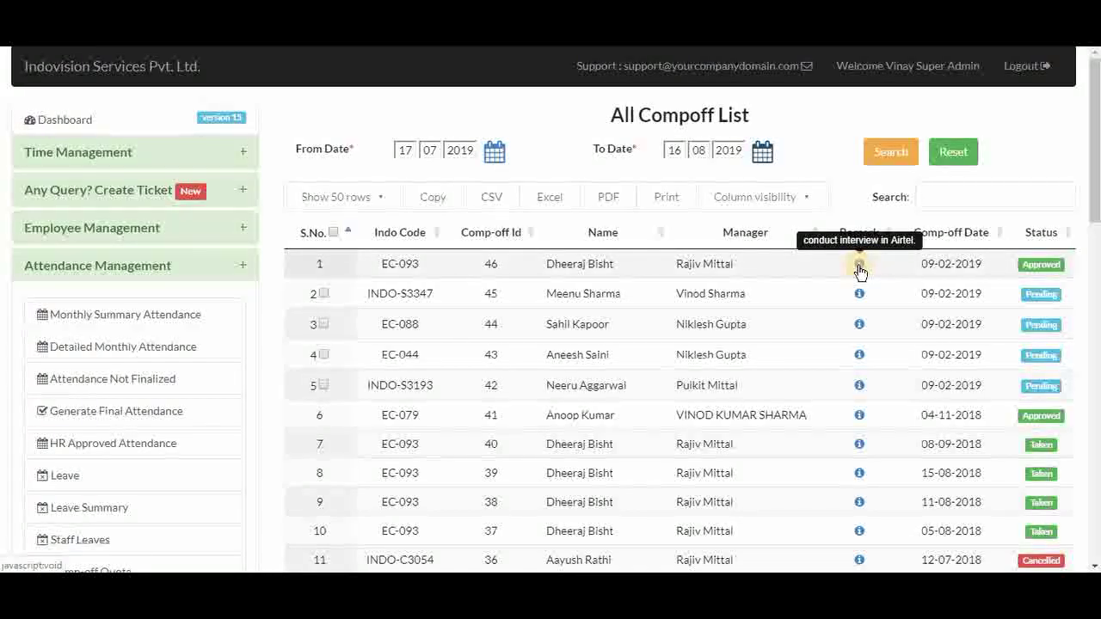
mouse_move(859, 295)
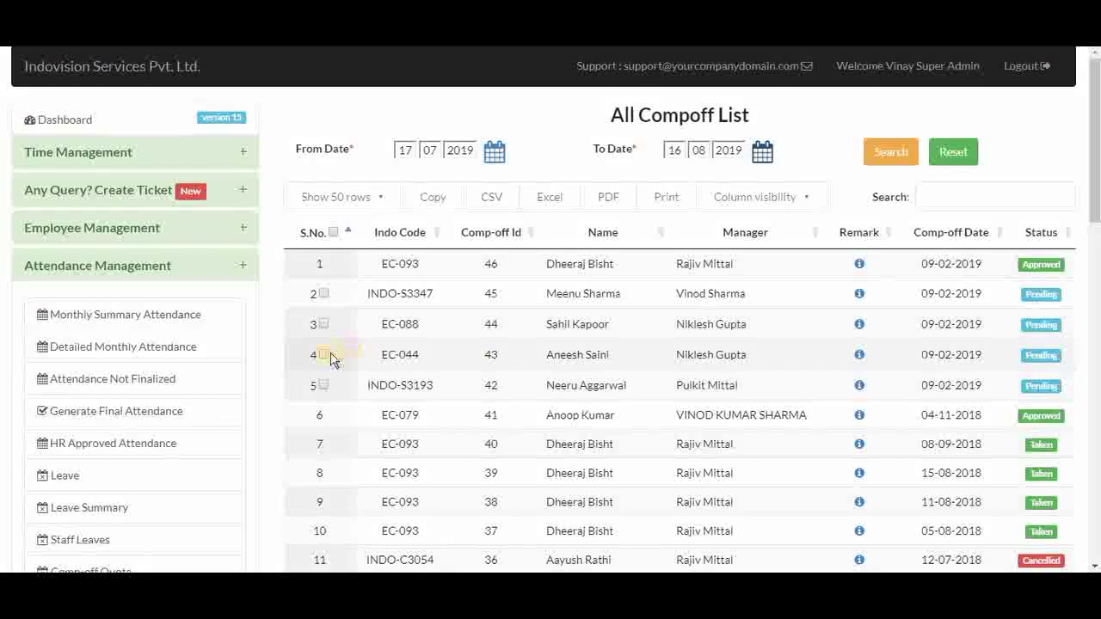
Step: Select the pending comp-off request in row 2 and update its status to Approved
click(323, 295)
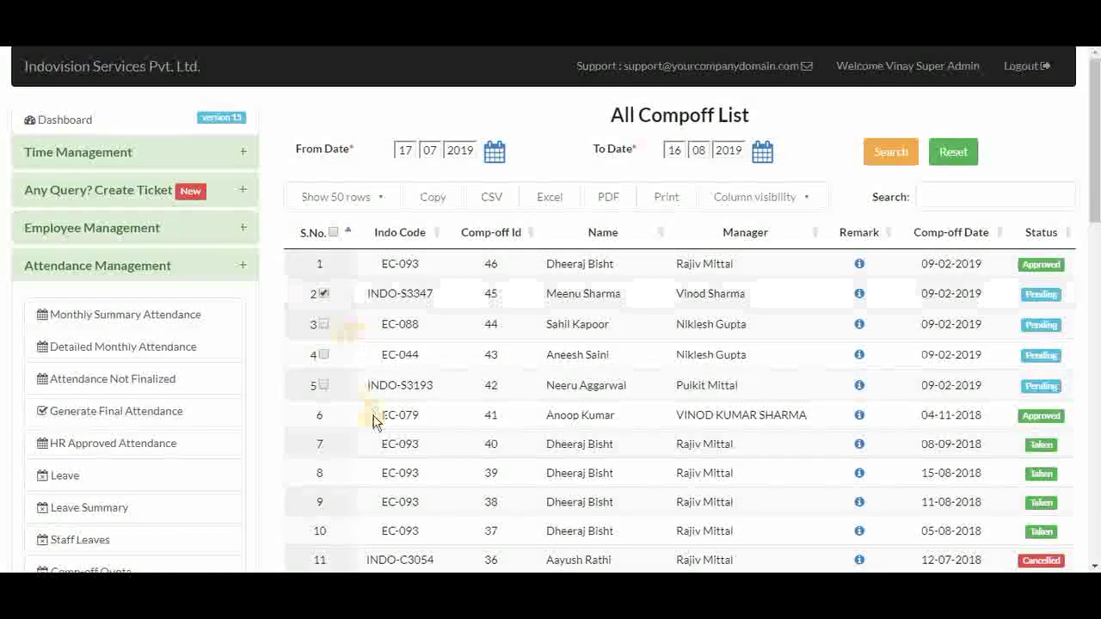
scroll(379, 426, down, 15)
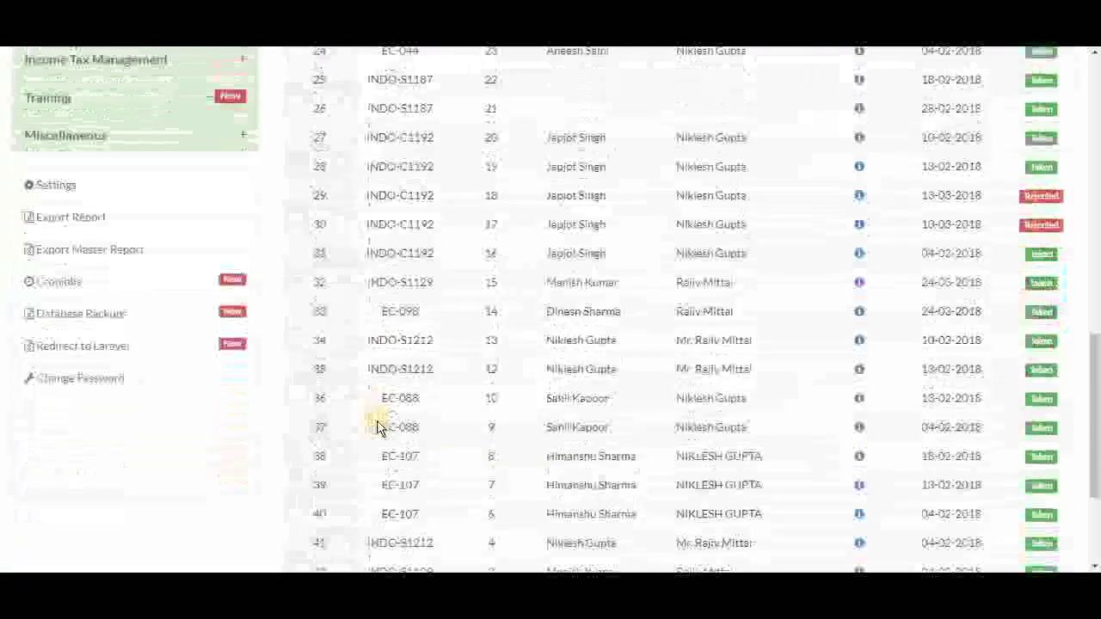
click(428, 487)
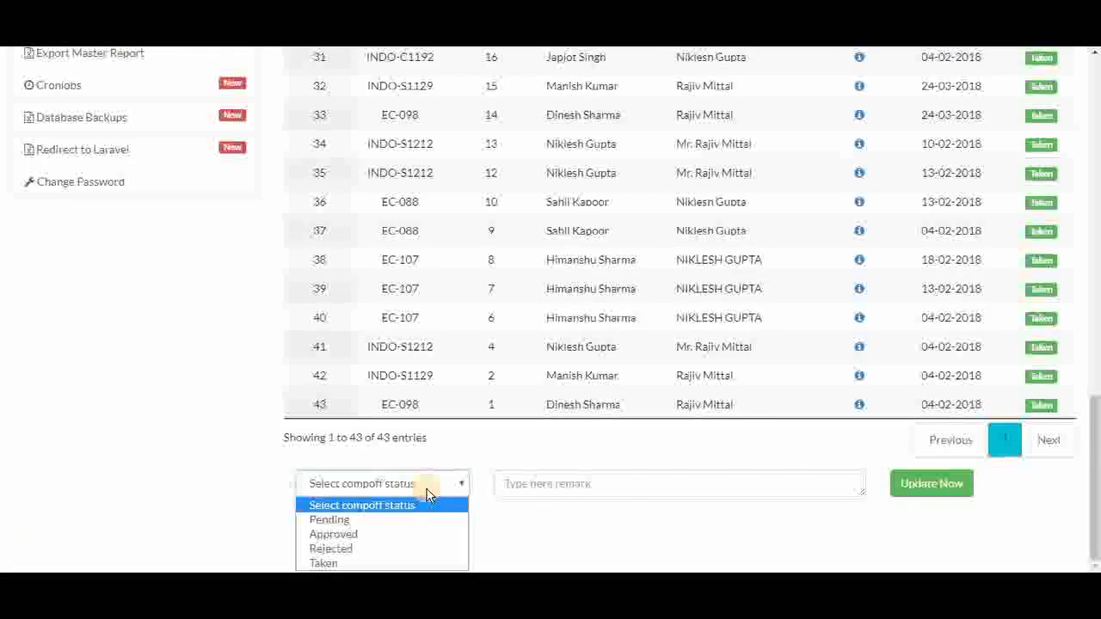
click(400, 533)
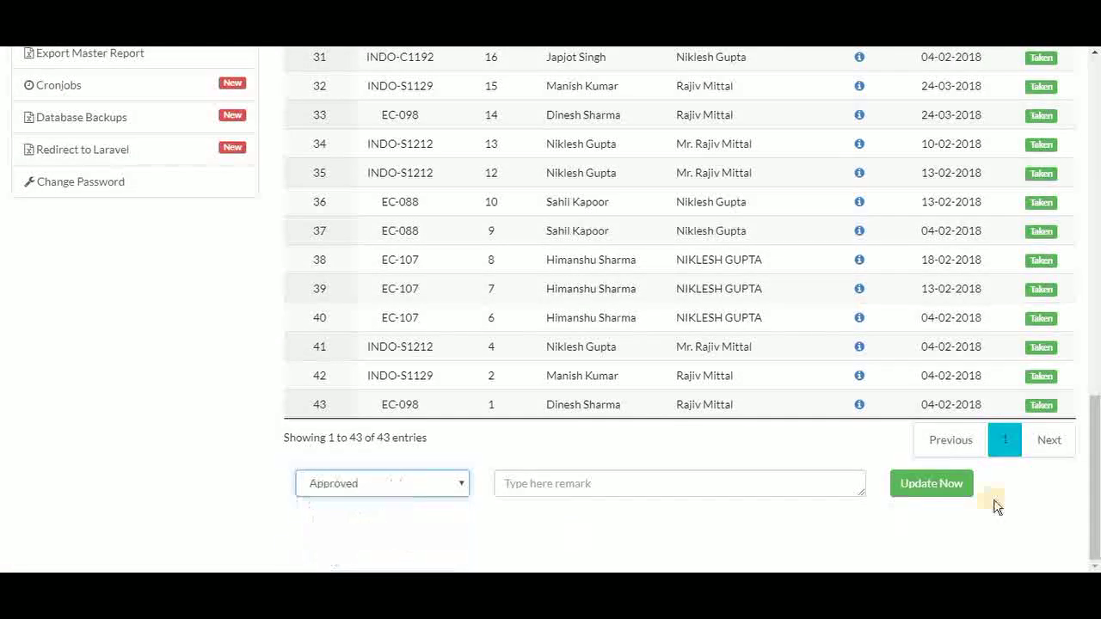
click(964, 489)
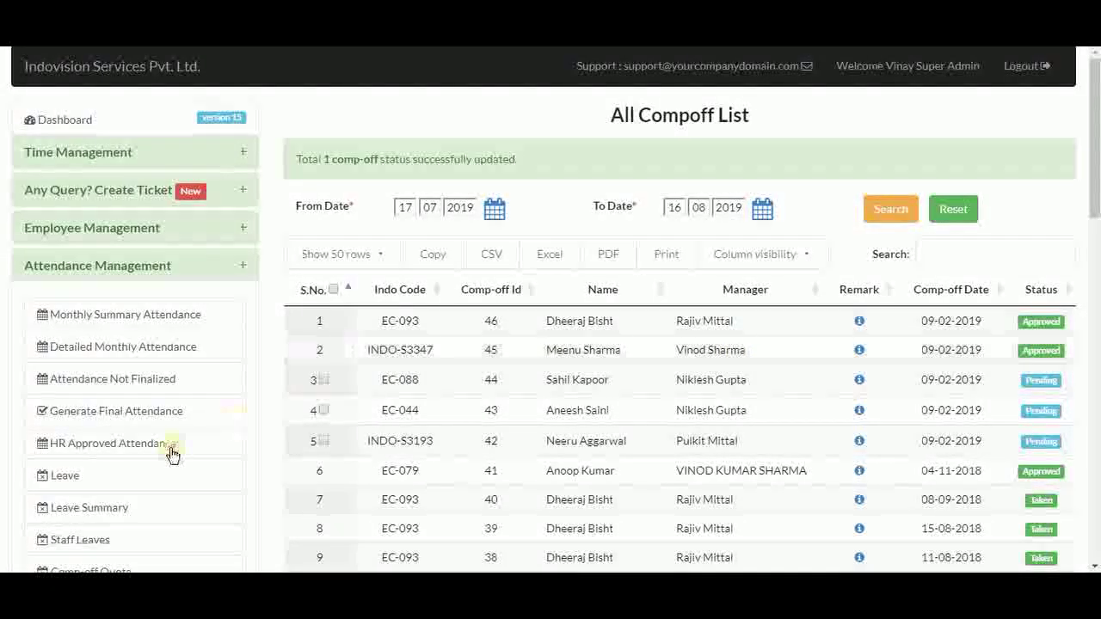
Step: Open the Mispunch list, look at its date search and first remark, and examine the columns through Status
scroll(170, 458, down, 2)
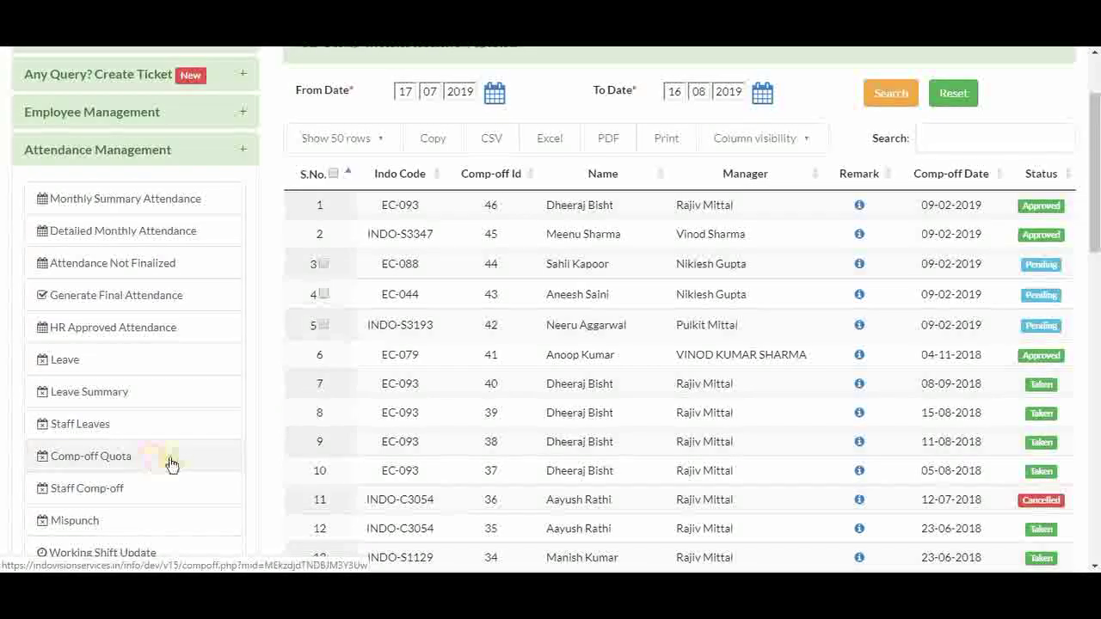
click(127, 525)
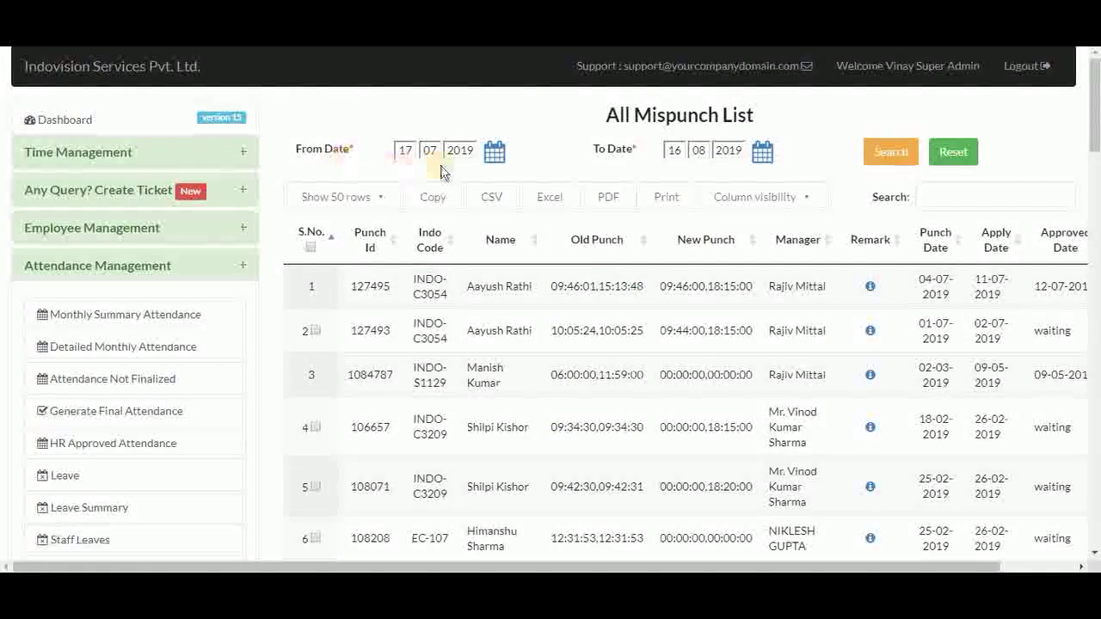
click(880, 162)
mouse_move(870, 287)
scroll(1055, 264, right, 2)
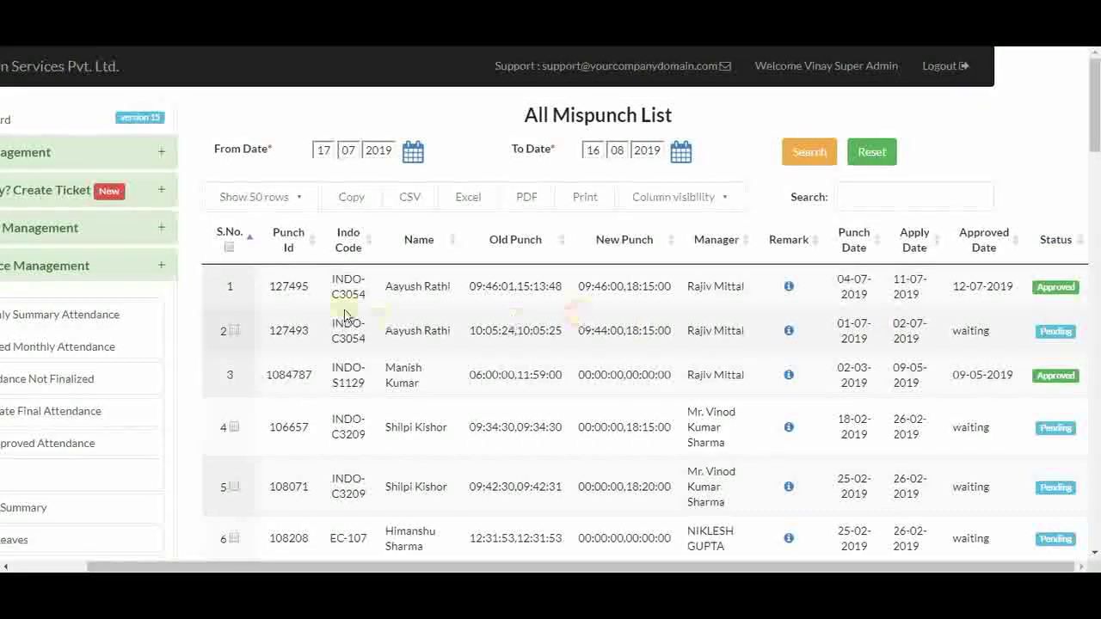
Step: Select the pending mispunch request in row 2, update its status to Approved, and check its Status column
click(233, 330)
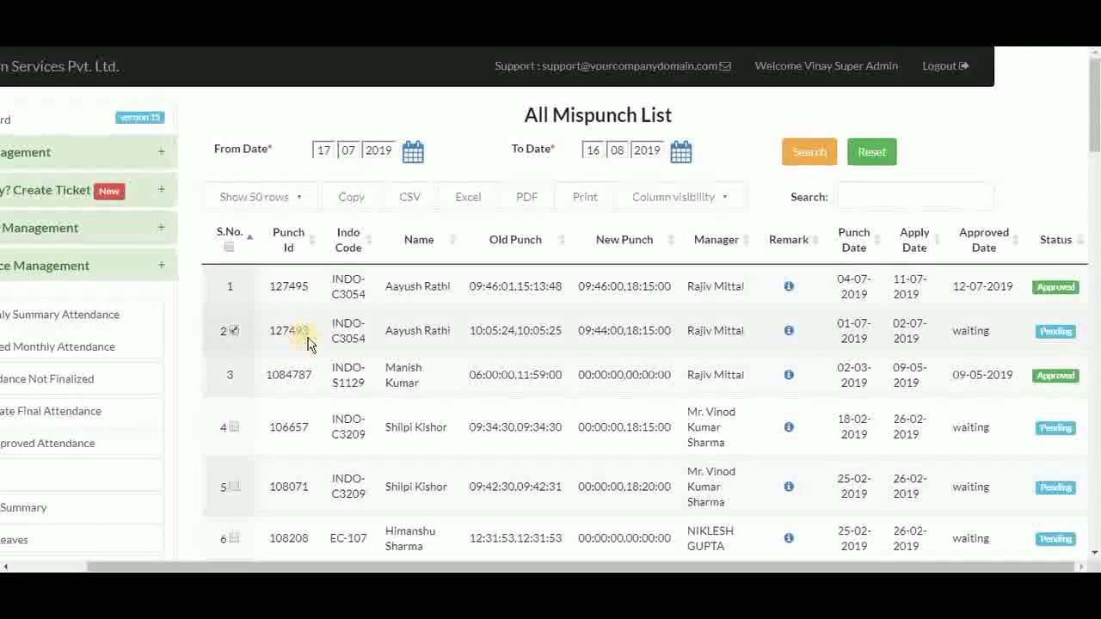
scroll(308, 342, down, 20)
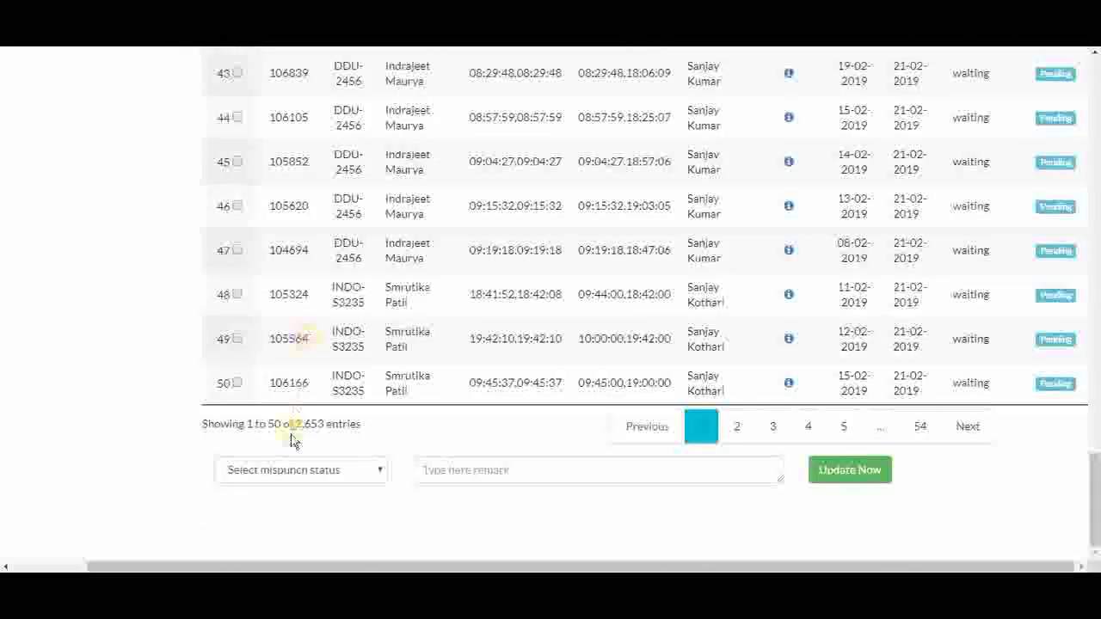
click(347, 473)
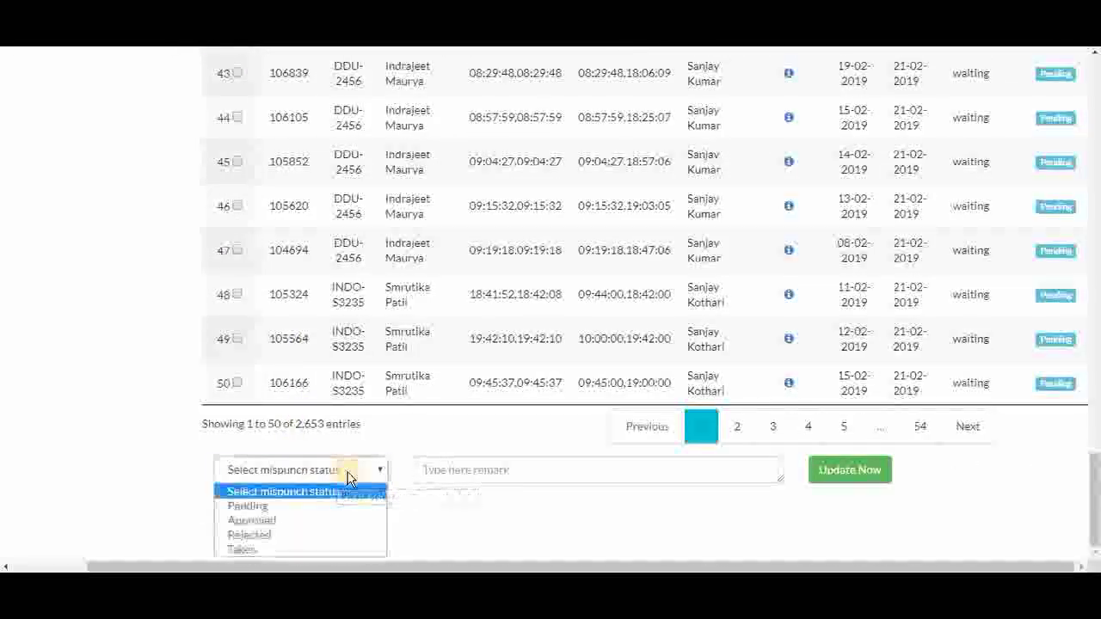
click(300, 521)
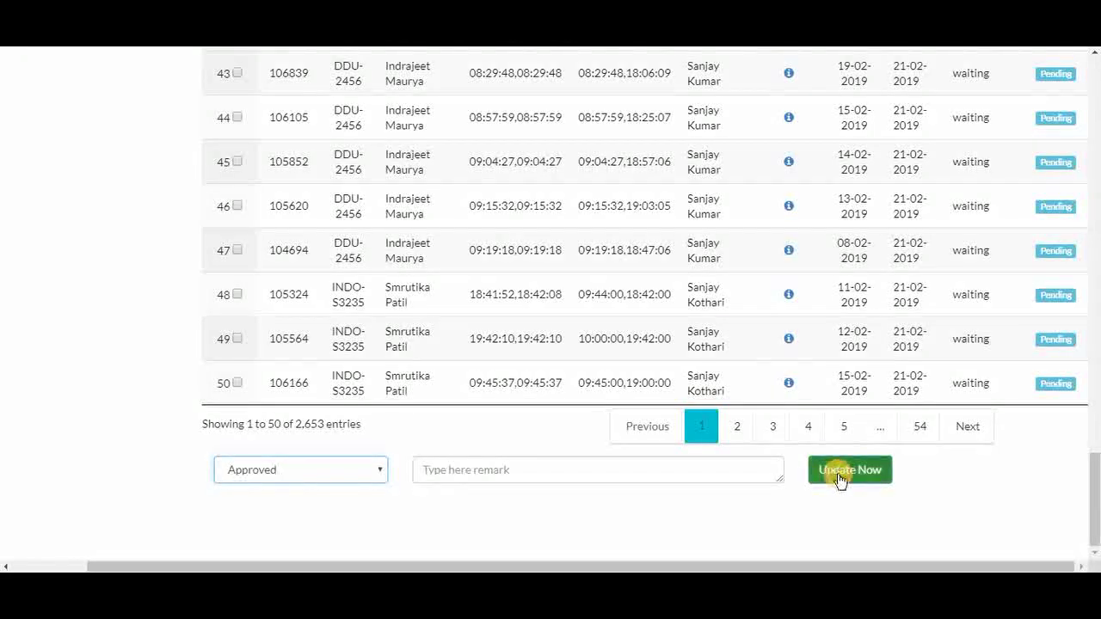
click(839, 476)
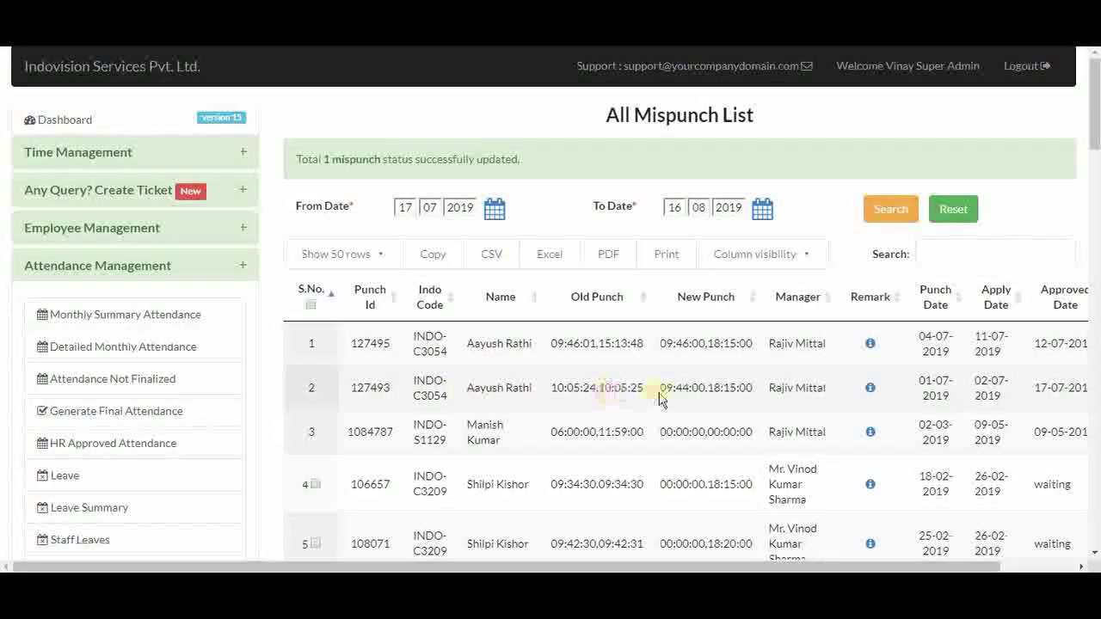
scroll(662, 391, right, 2)
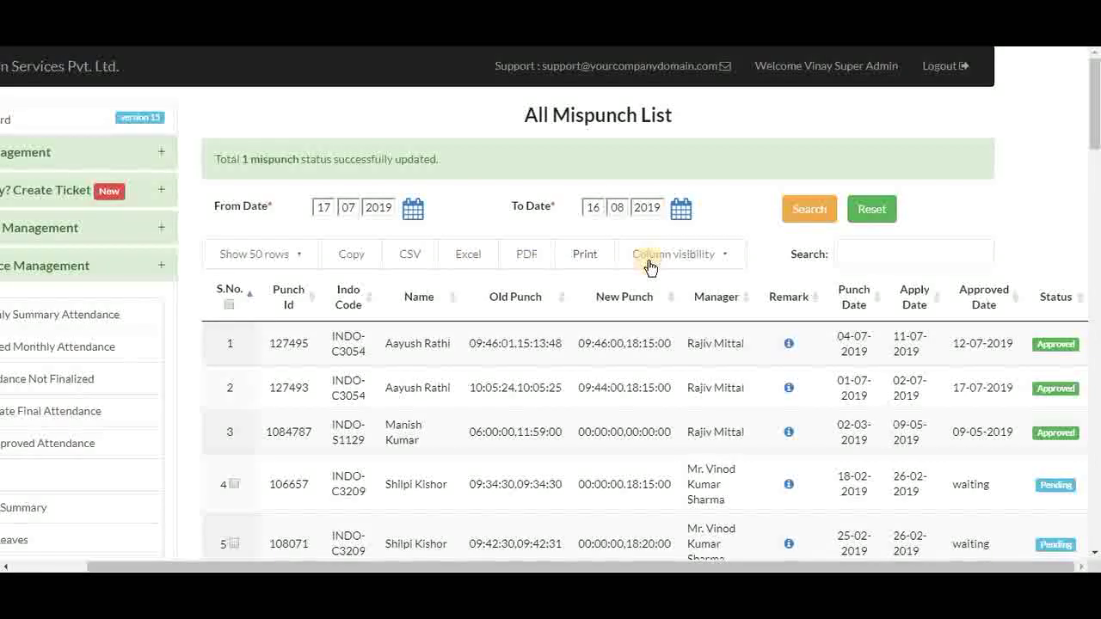
Step: Filter the mispunch list by the reporting manager's first name
click(862, 253)
text(raj)
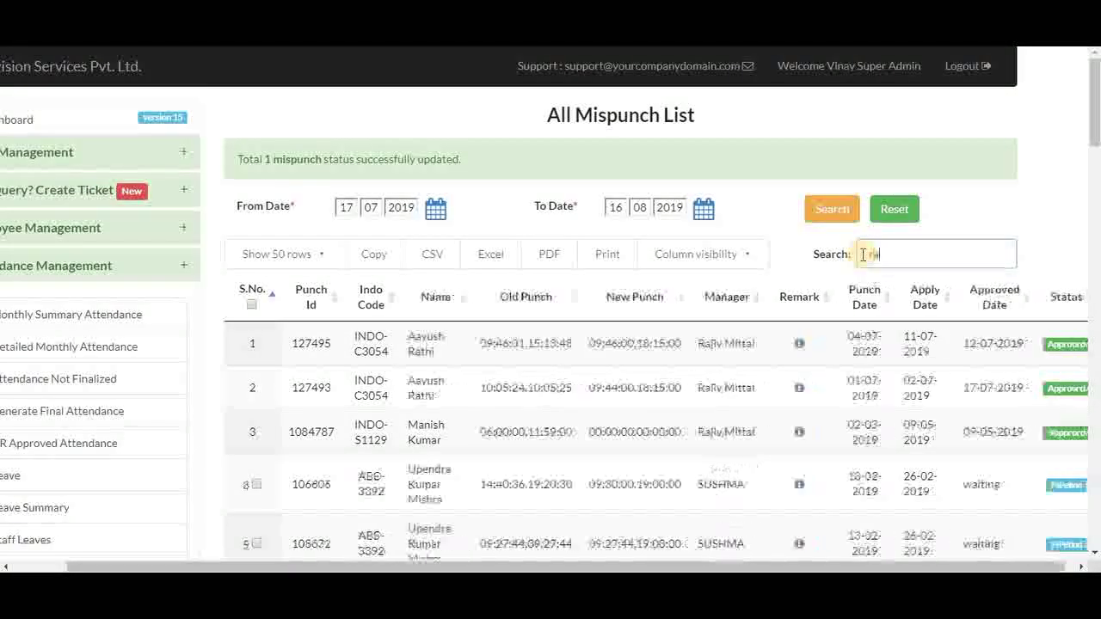
text(iv)
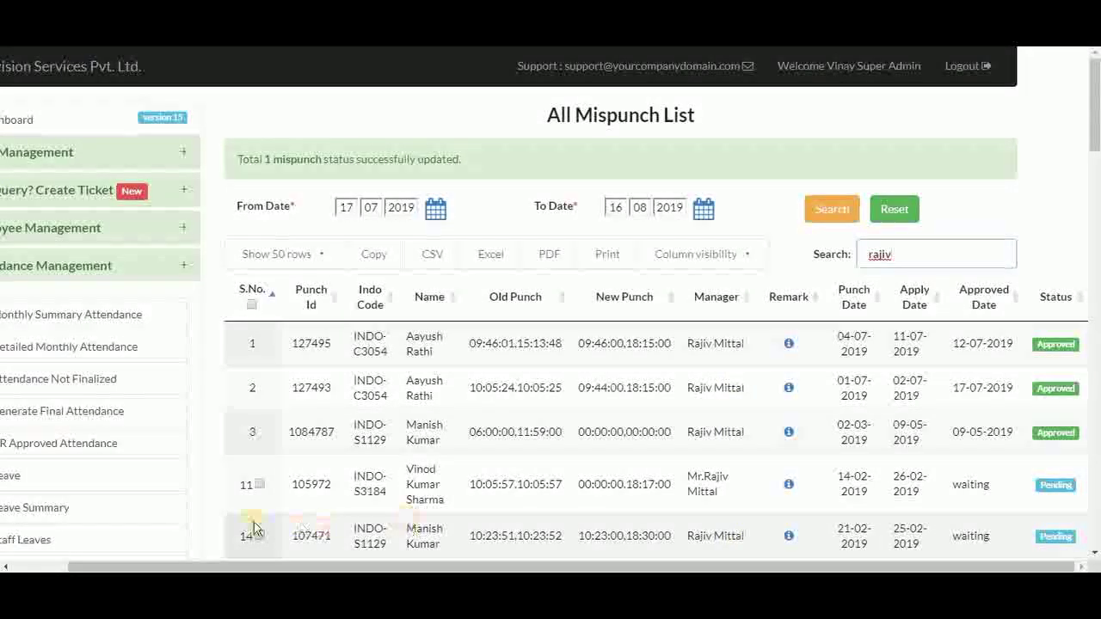
Step: Open Working Shift Update and list the employees of Indovision Services Pvt. Ltd
scroll(108, 497, left, 1)
scroll(108, 491, down, 2)
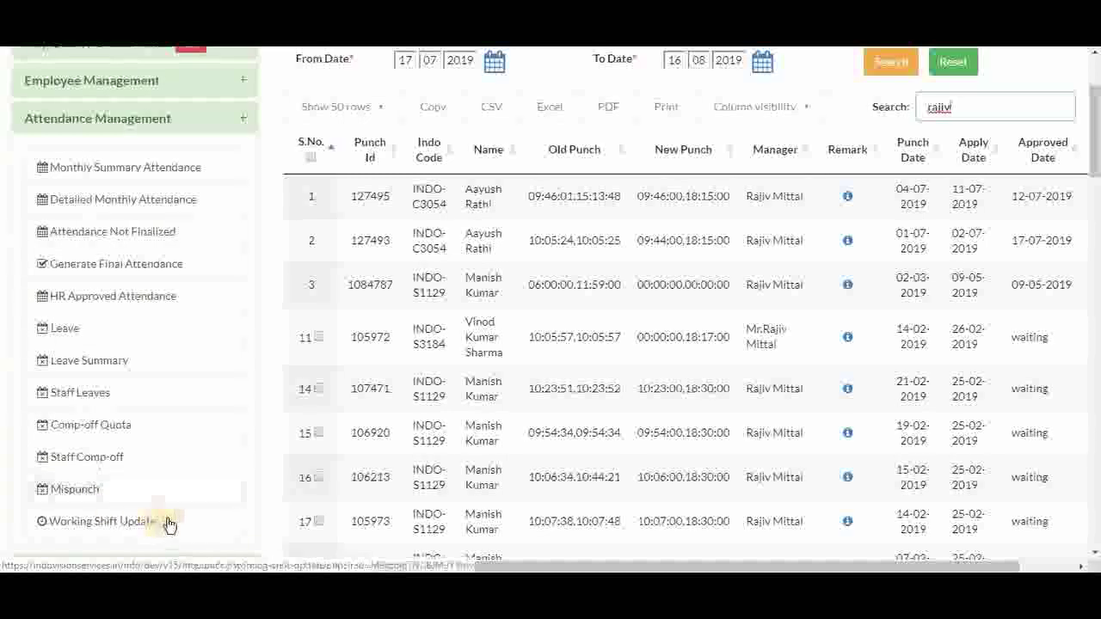
click(169, 523)
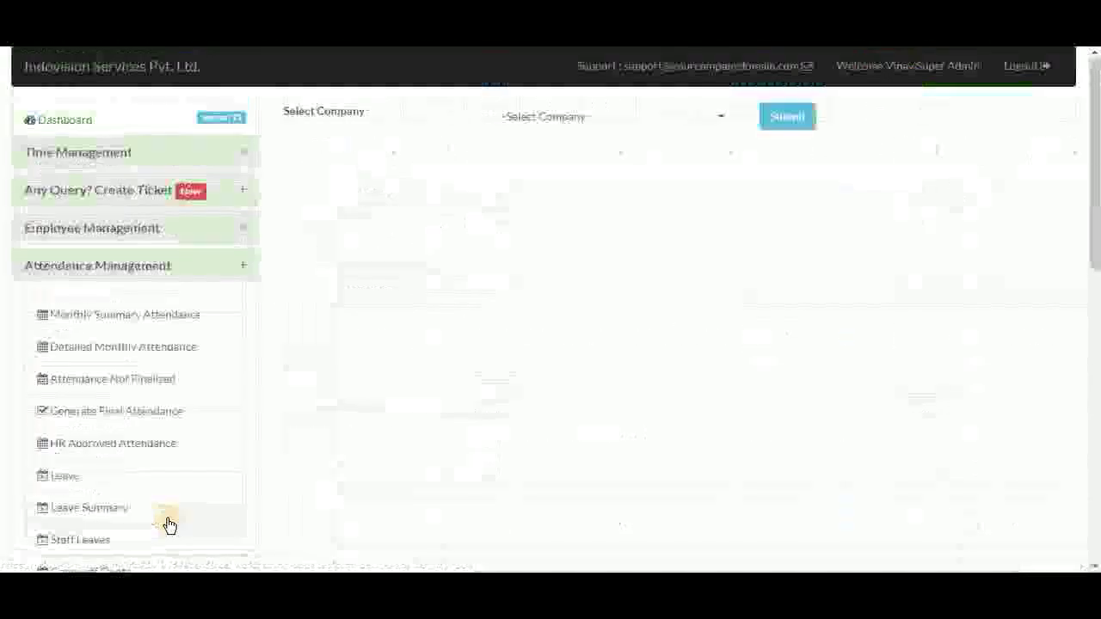
click(637, 123)
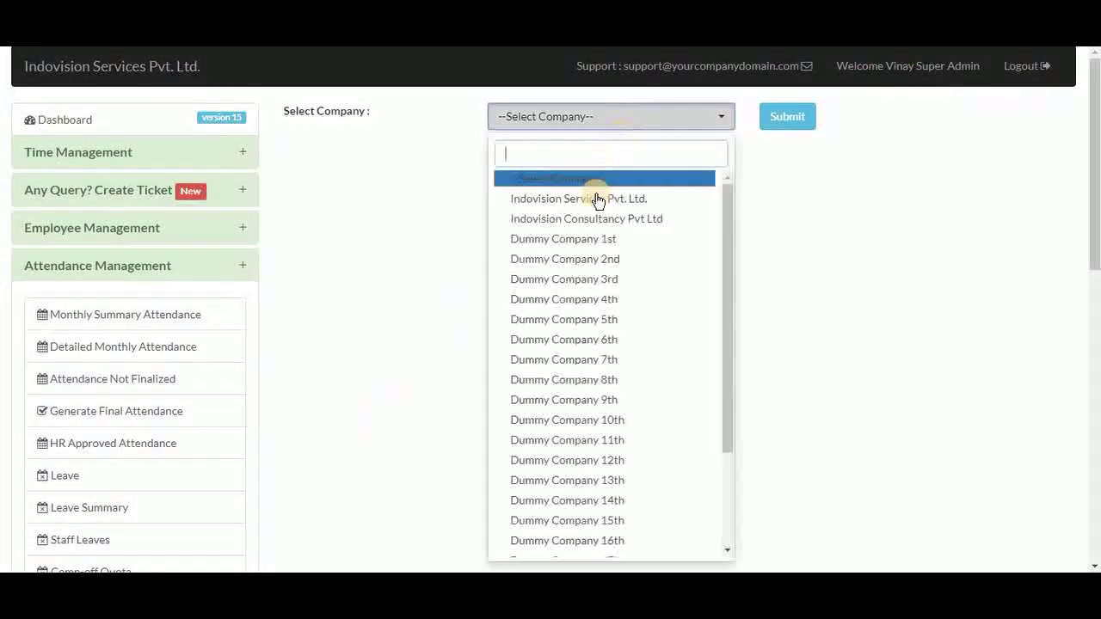
click(595, 197)
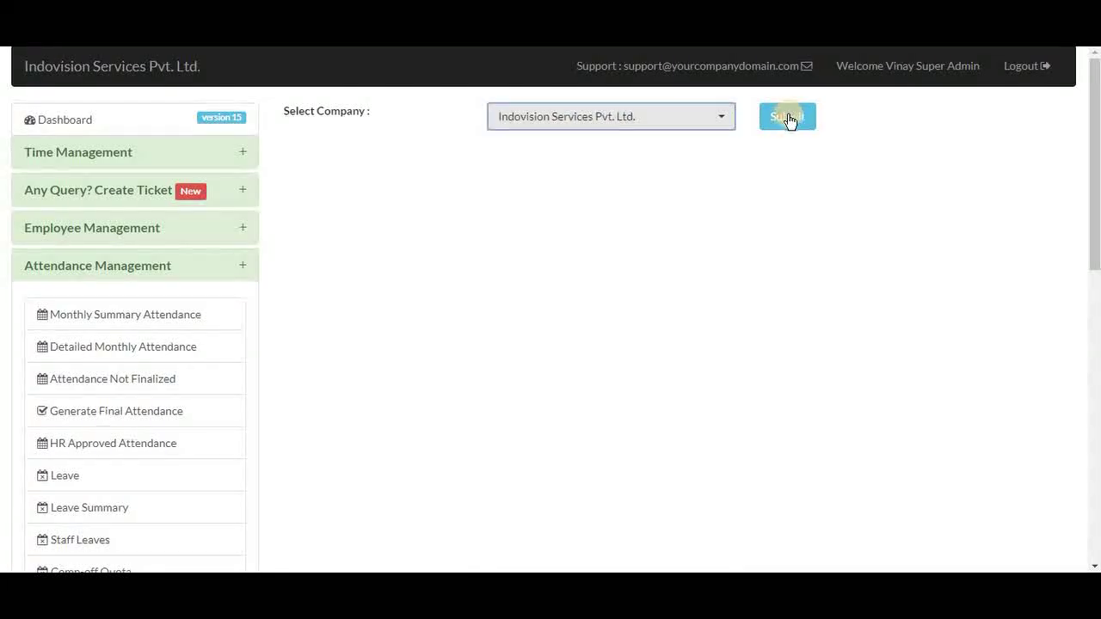
click(788, 117)
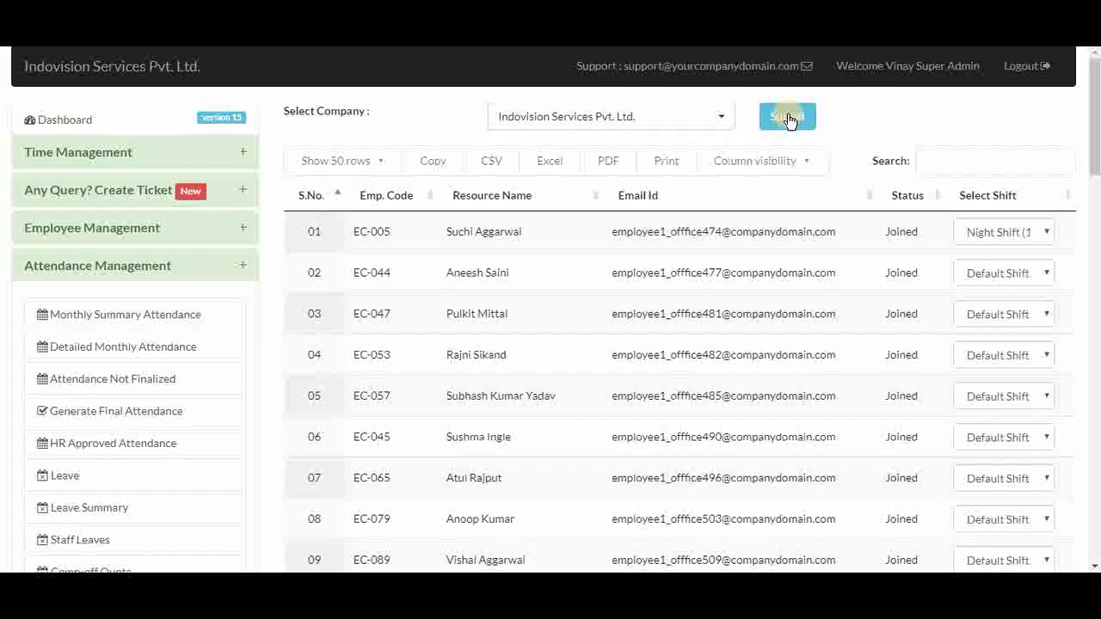
click(788, 118)
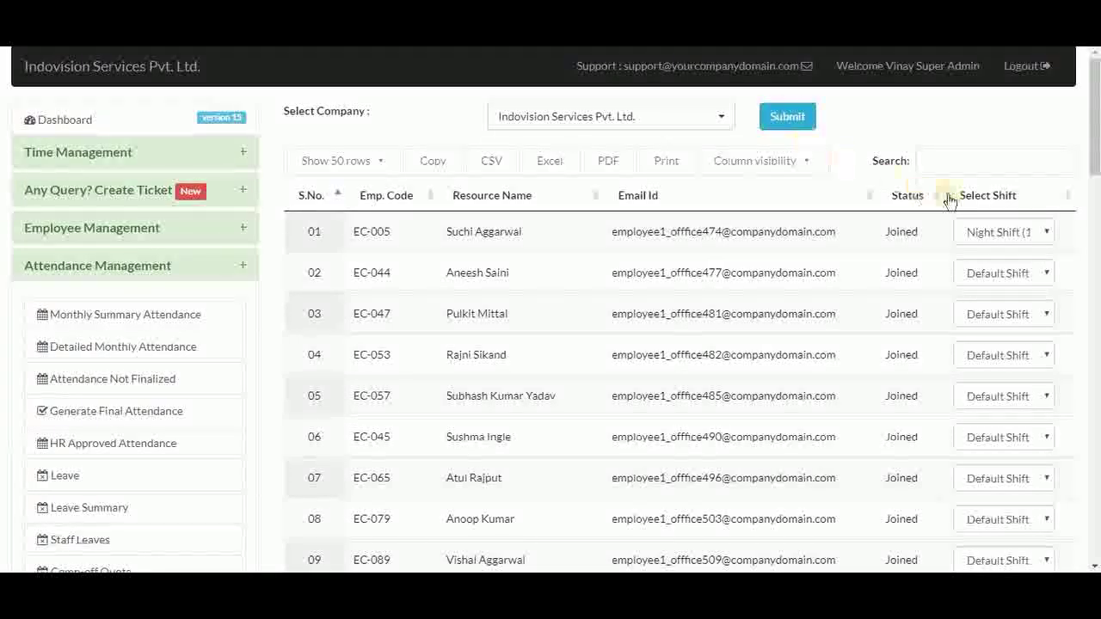
Step: Change the working shift of the first listed employee (EC-005) to Default Shift
click(994, 236)
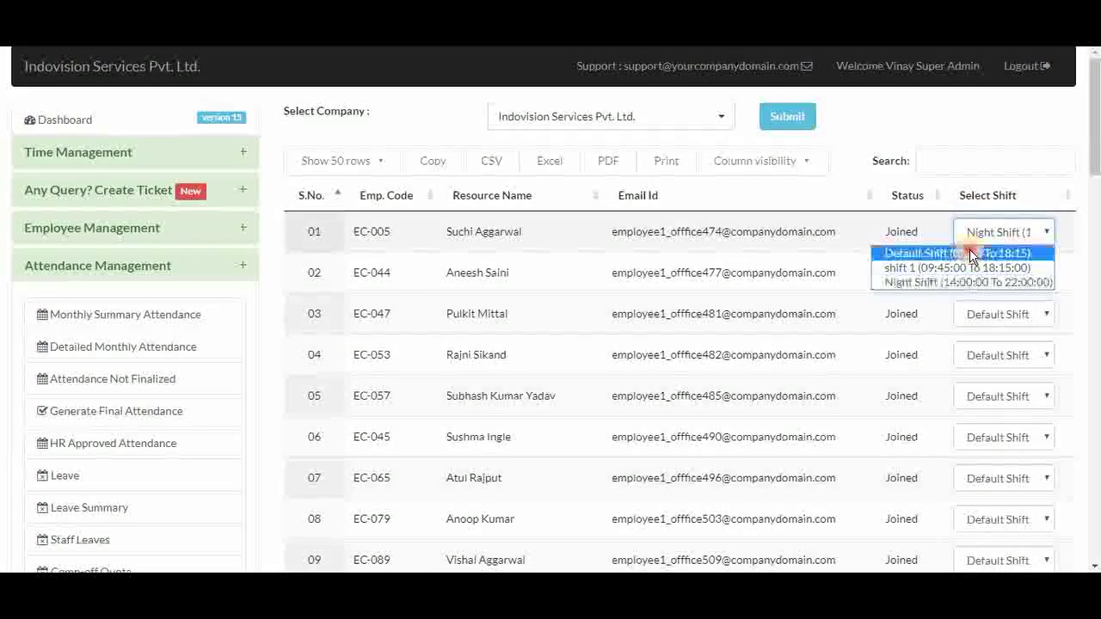
click(970, 249)
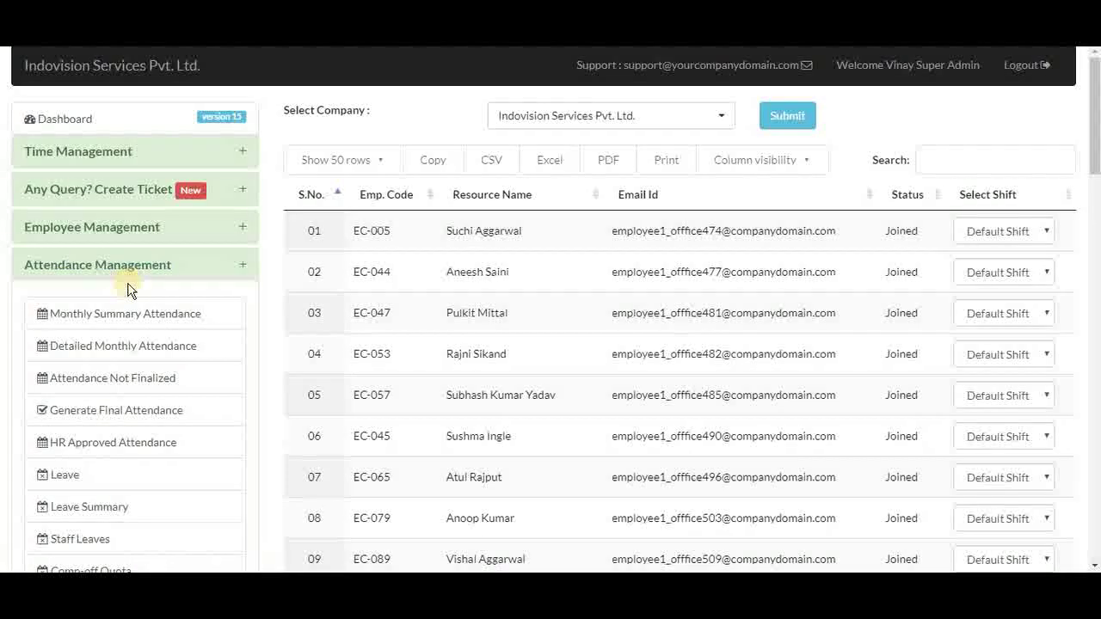
scroll(128, 290, down, 2)
scroll(128, 327, down, 1)
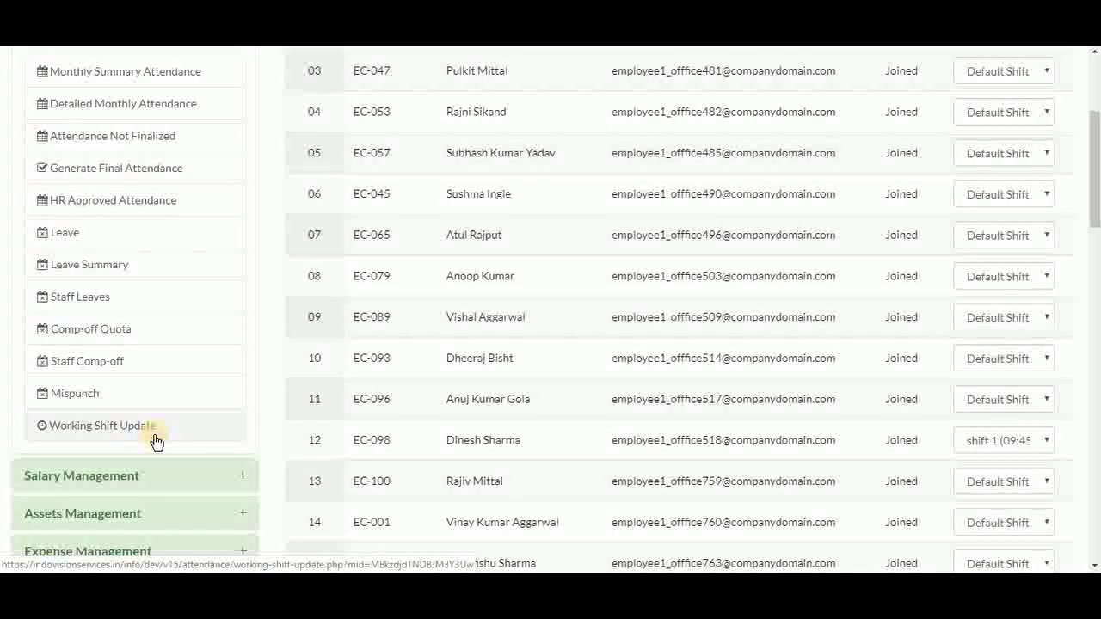
scroll(232, 298, up, 5)
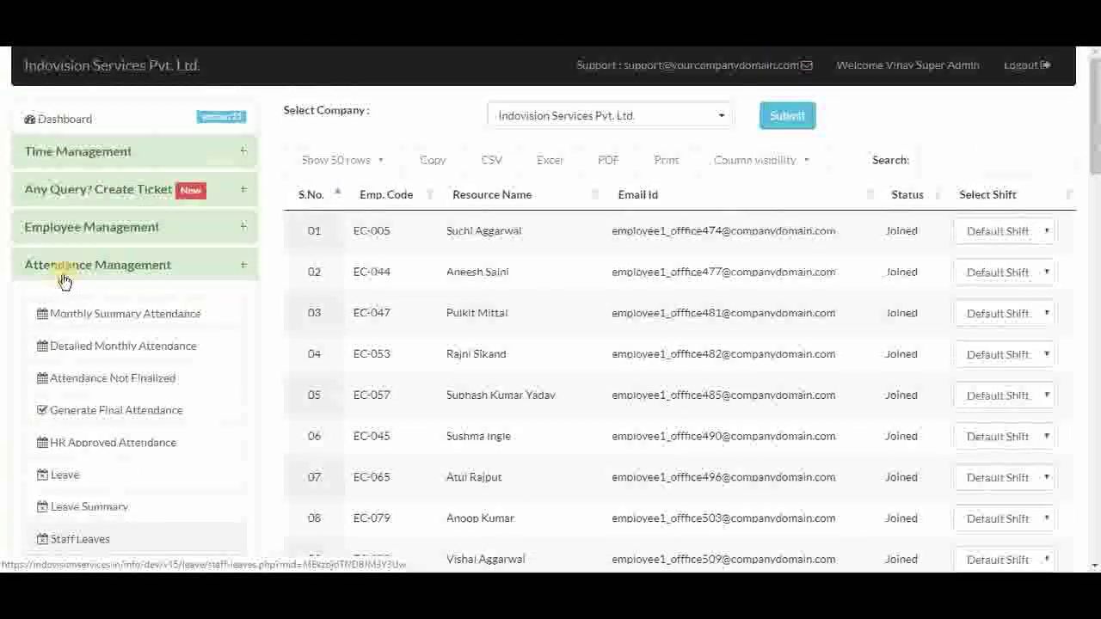